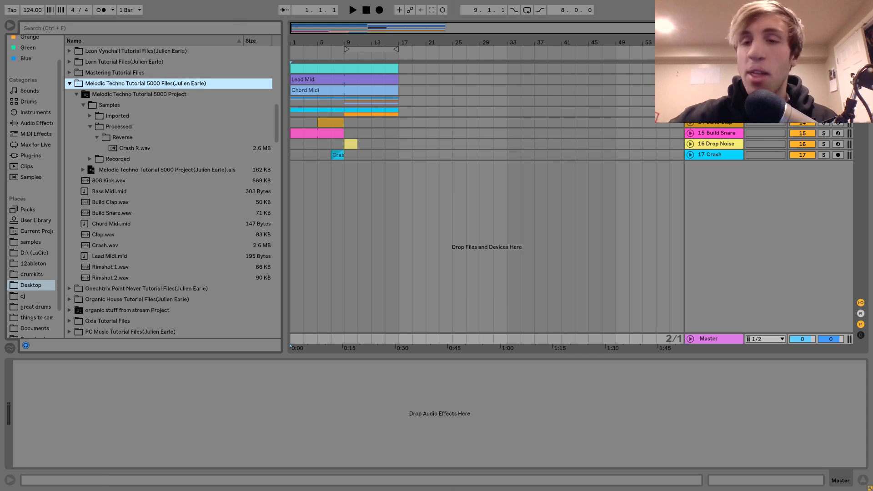
Unfold the Drone track, show its devices and play it on its own, from the start and from bar 9
left_click(691, 69)
left_click(716, 68)
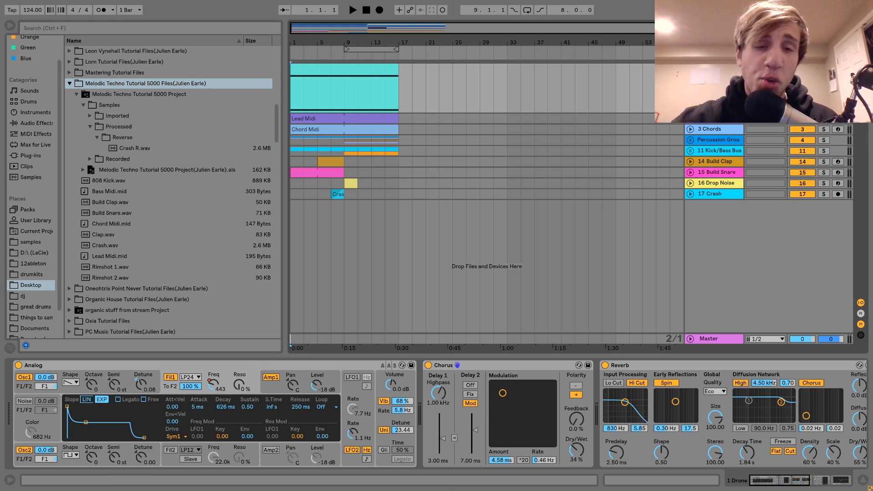
key("space")
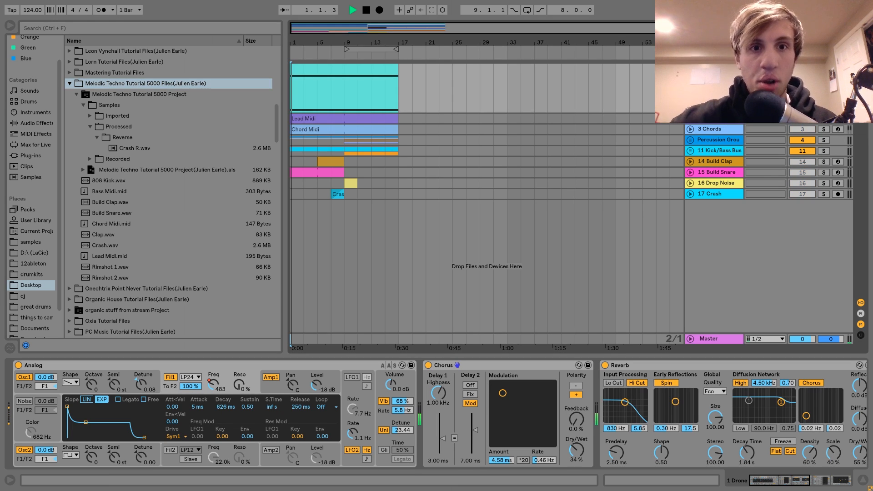
left_click(342, 102)
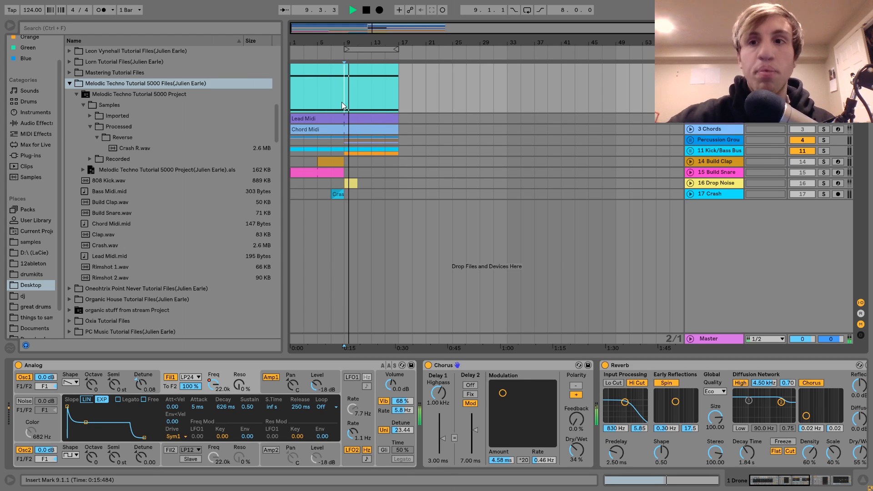
key("space")
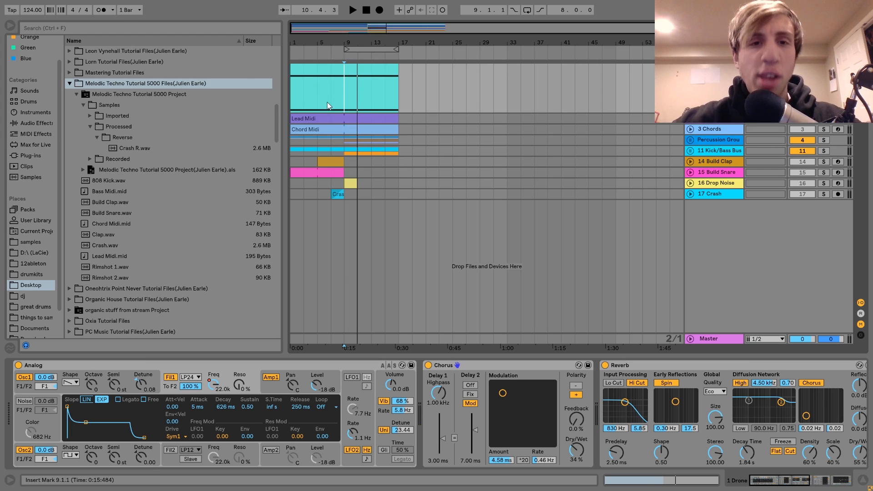
Show the automation of Analog's Filter 1 frequency on the Drone track and play the sweep from bar 5
left_click(216, 388)
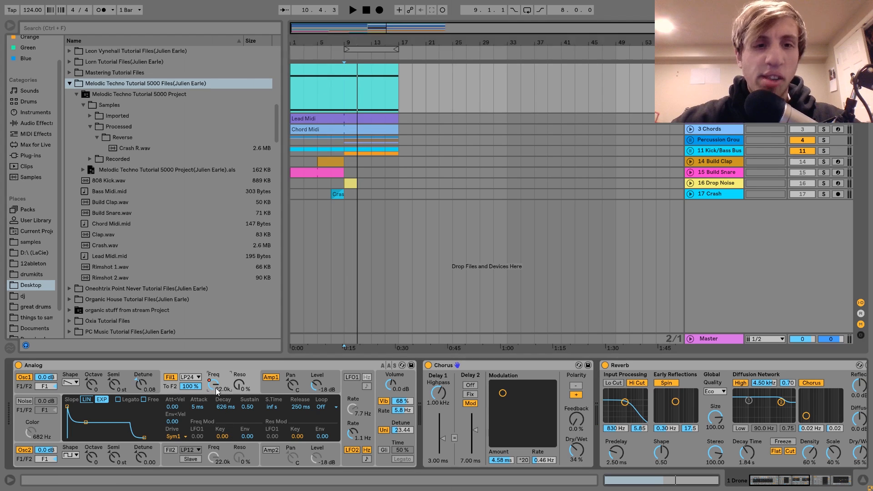
right_click(216, 382)
left_click(233, 389)
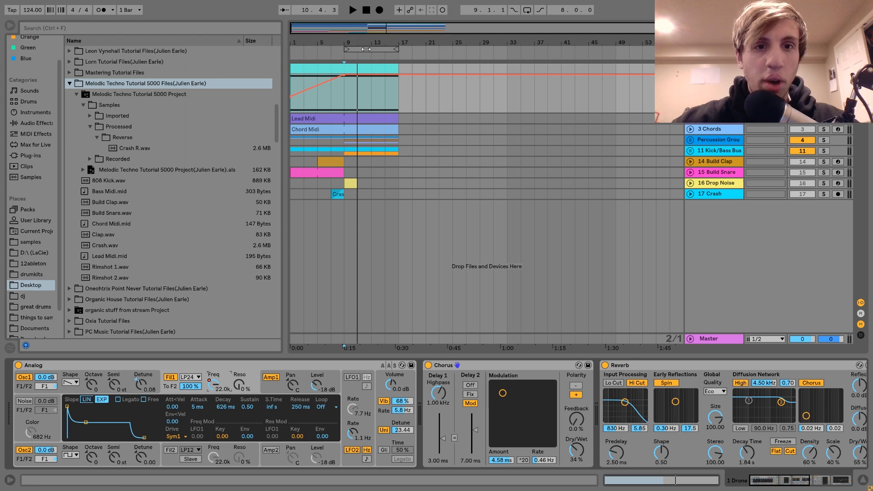
left_click(345, 98)
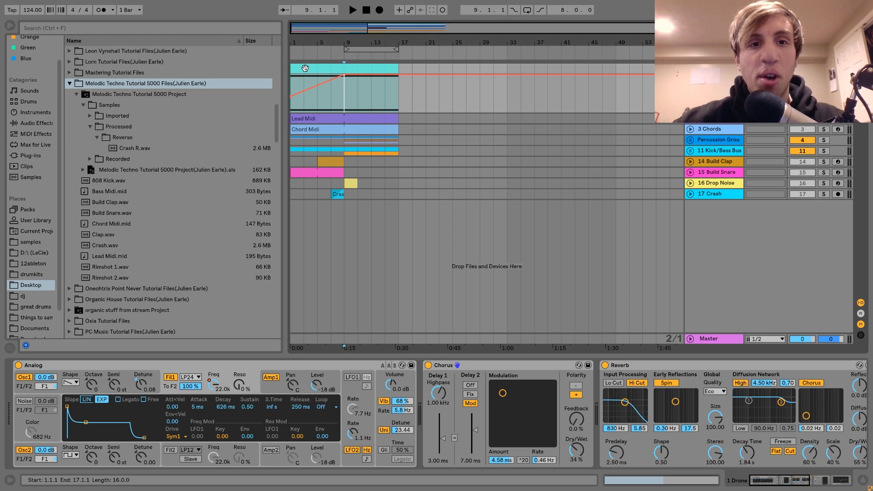
left_click(320, 98)
key("space")
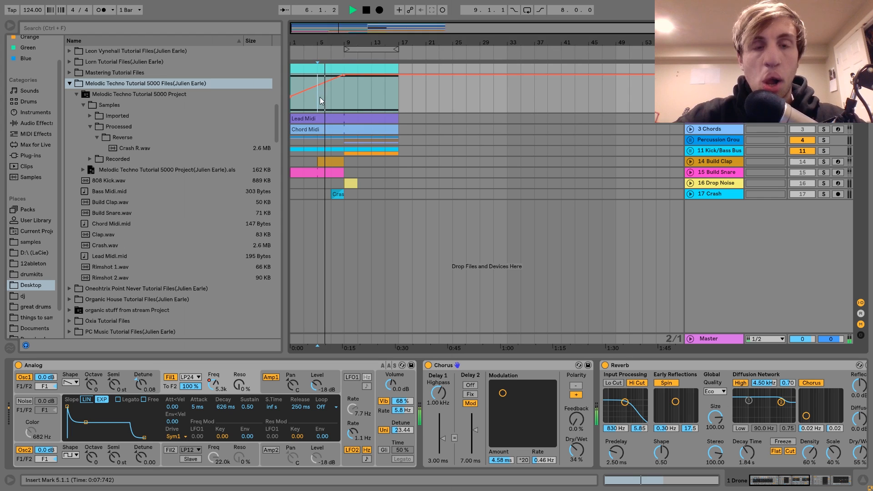
key("space")
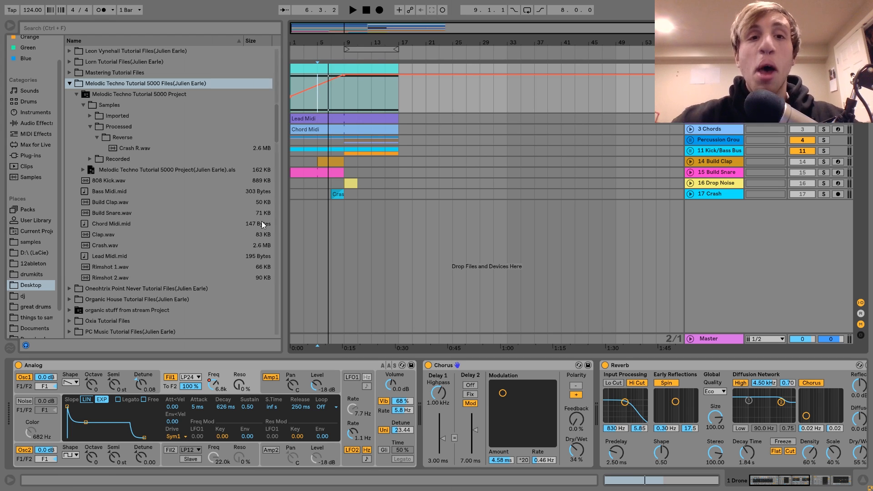
Examine the Drone's filter frequency automation between bar 1 and bar 5
left_click(291, 89)
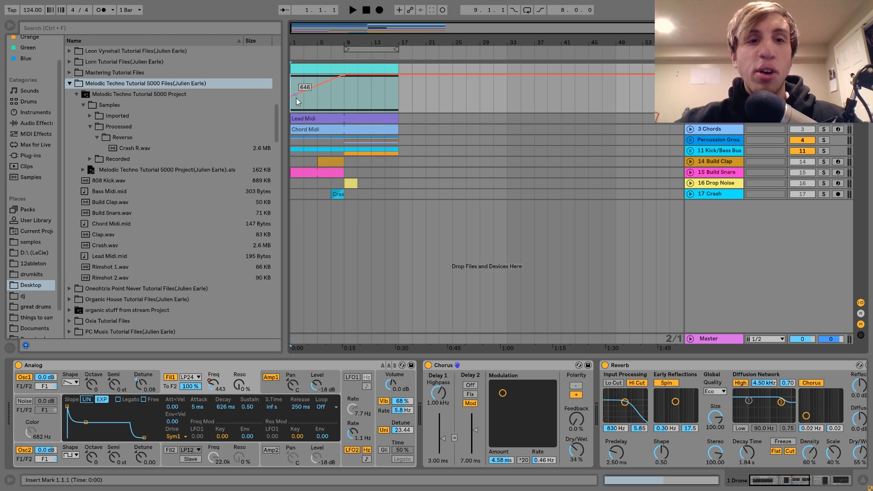
left_click_drag(296, 98, 319, 89)
left_click(321, 100)
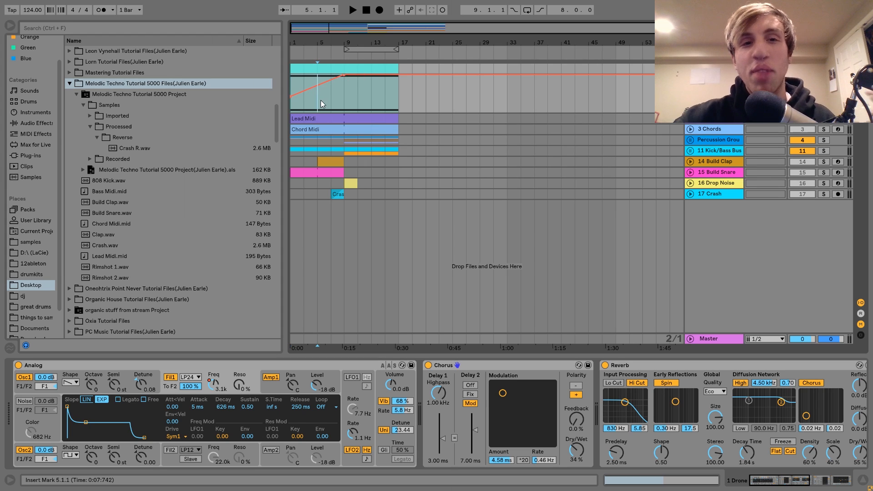
left_click(293, 109)
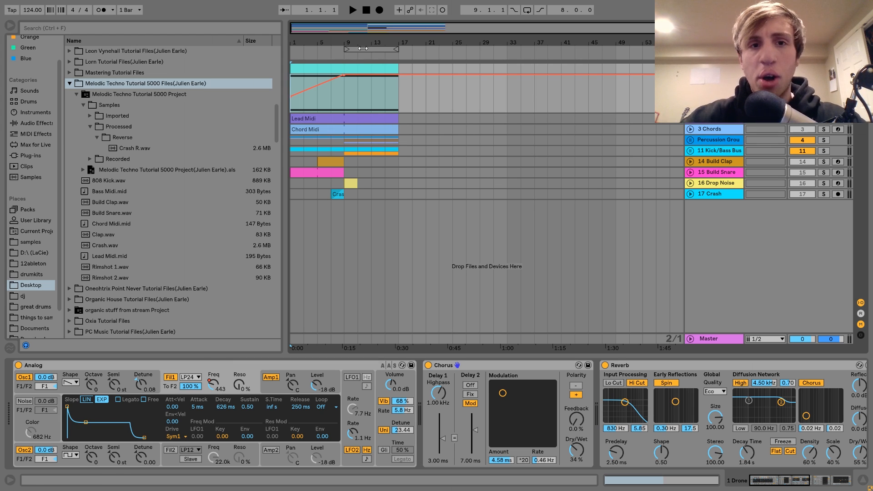
Open the Drone clip, try its G#5 note one octave lower and restore its original pitch
double_click(363, 68)
left_click_drag(145, 226, 145, 241)
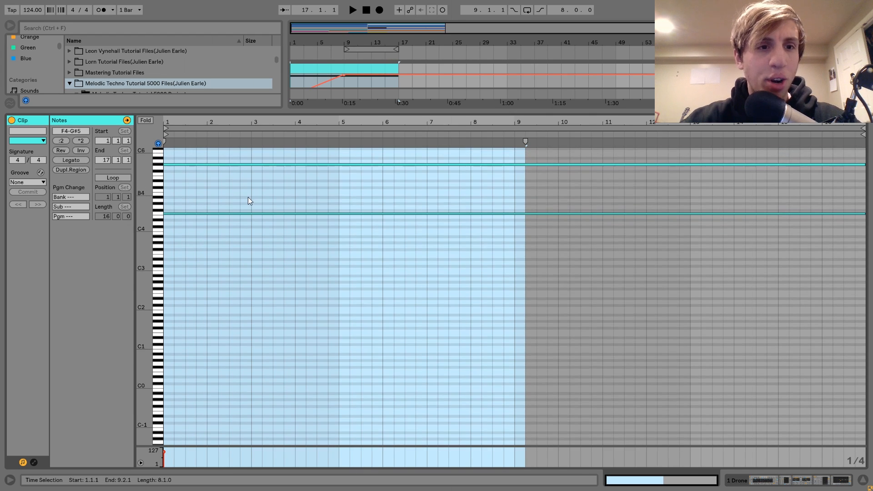
left_click(327, 162)
key("shift+Down")
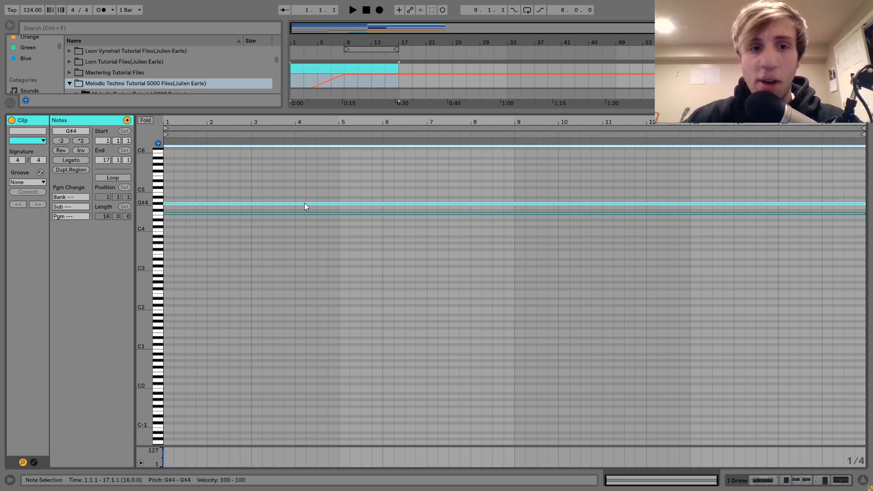
key("shift+Up")
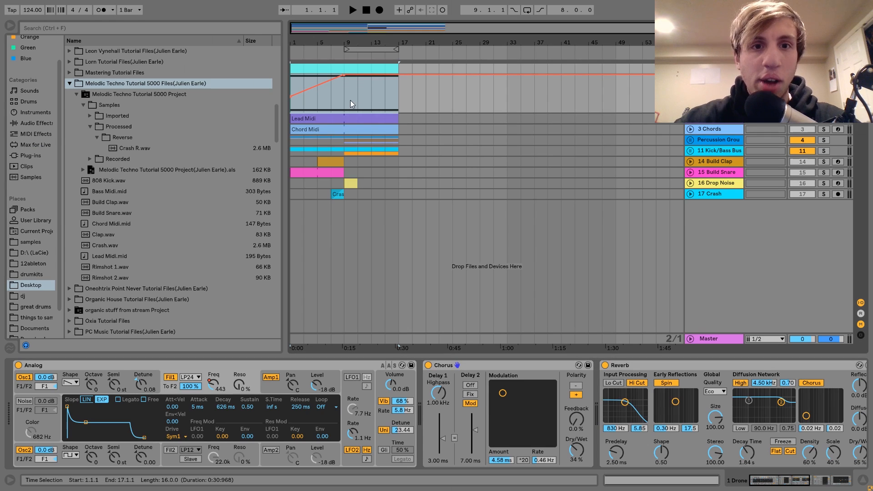
Play the Drone track from bar 9 to hear the sustained notes
left_click(345, 100)
key("space")
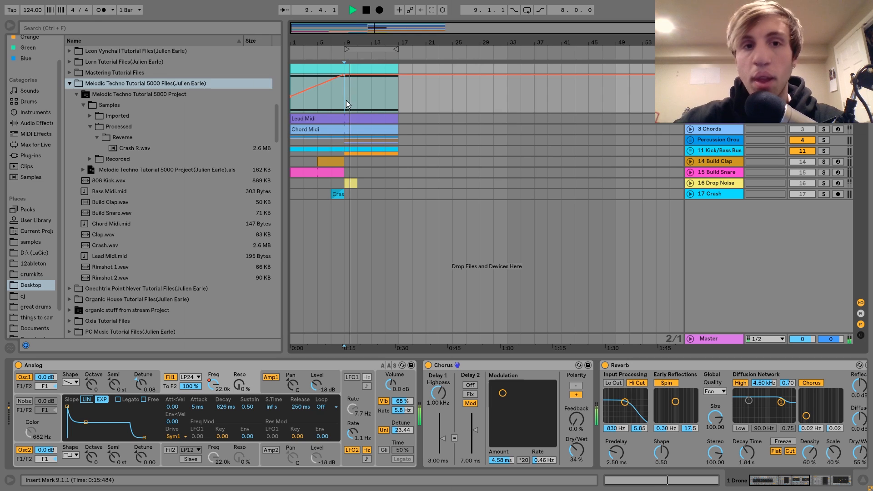
key("space")
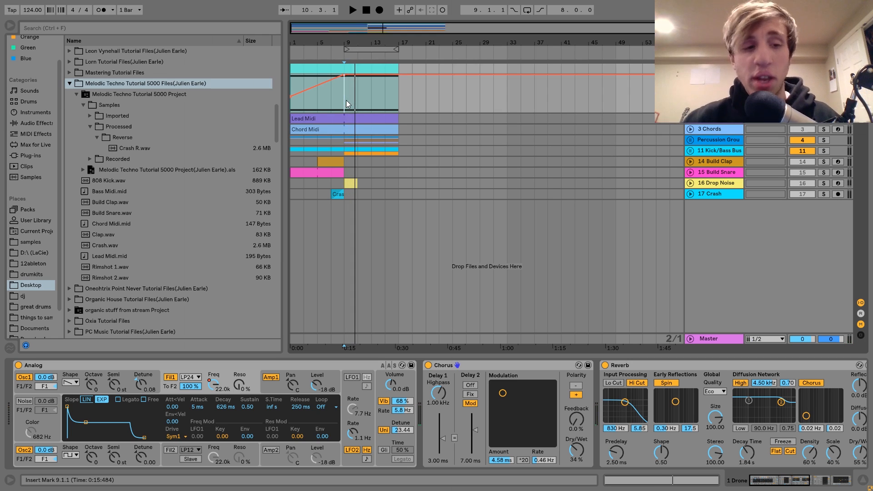
Examine Analog's oscillator 2 pulse width, filter, and global vibrato and unison settings
left_click(100, 364)
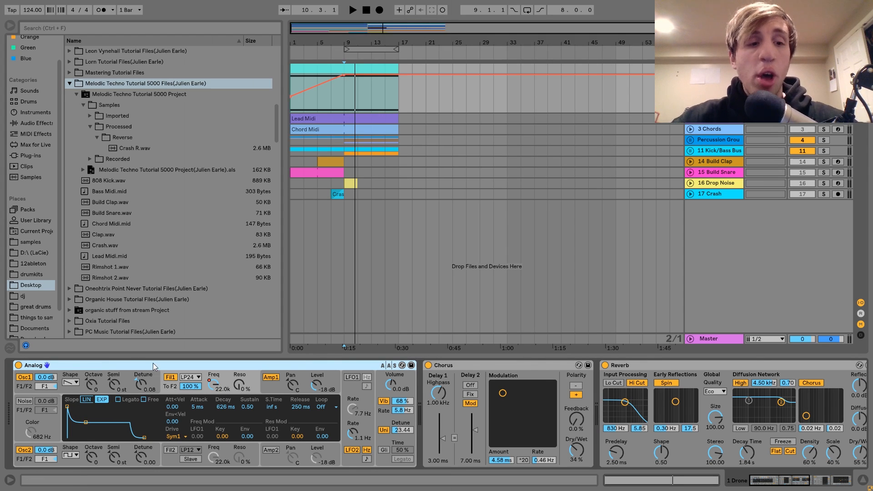
left_click(80, 446)
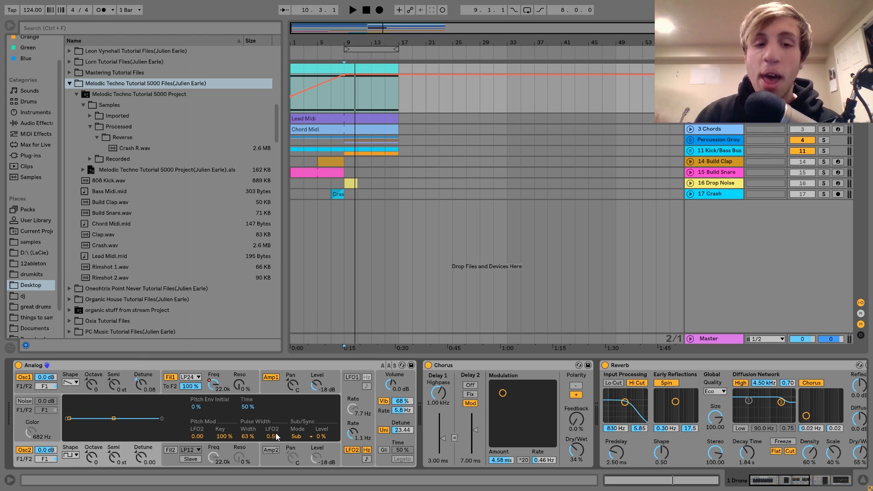
left_click(228, 374)
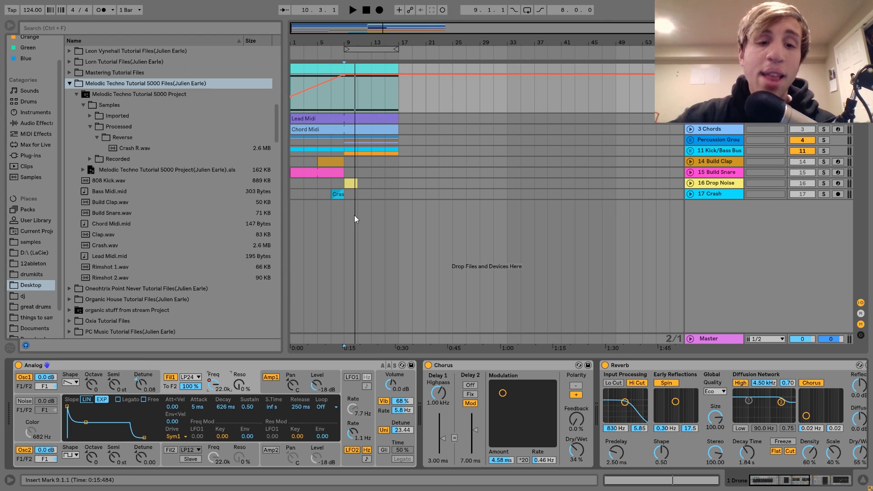
left_click(381, 390)
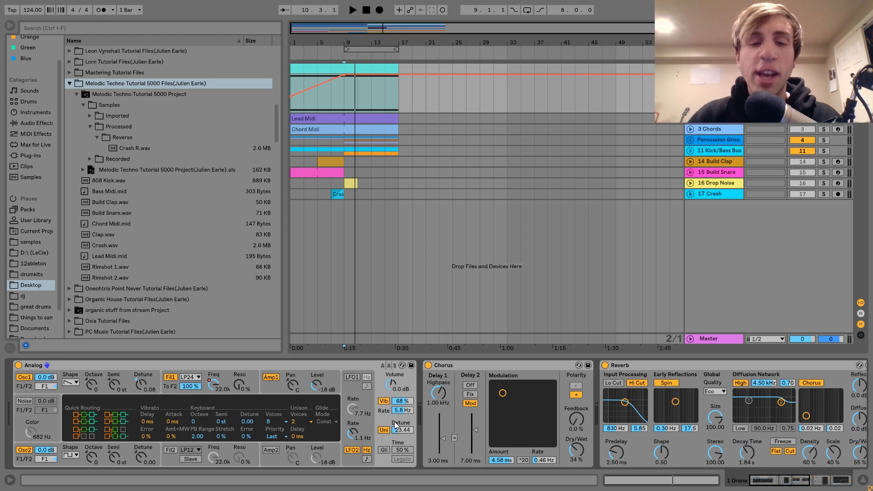
Turn off Analog's vibrato and unison, play from bar 9, and re-enable unison and vibrato to compare the sound
left_click(384, 402)
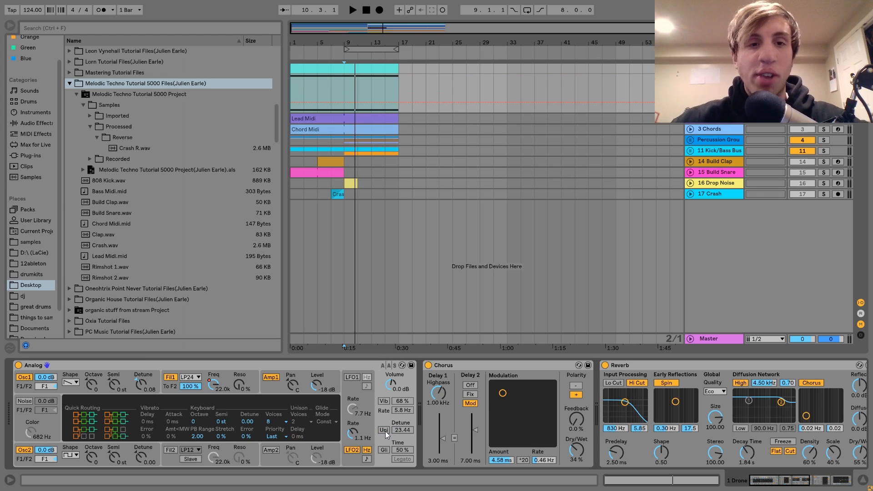
key("space")
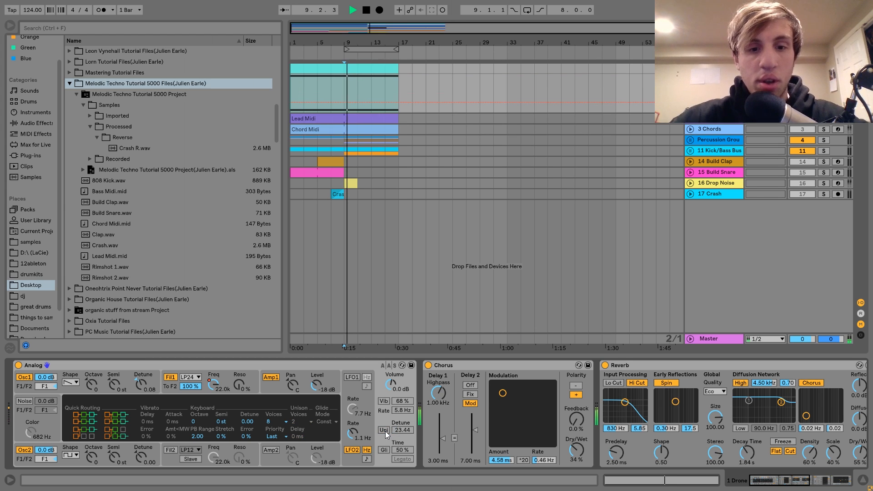
key("space")
left_click(384, 430)
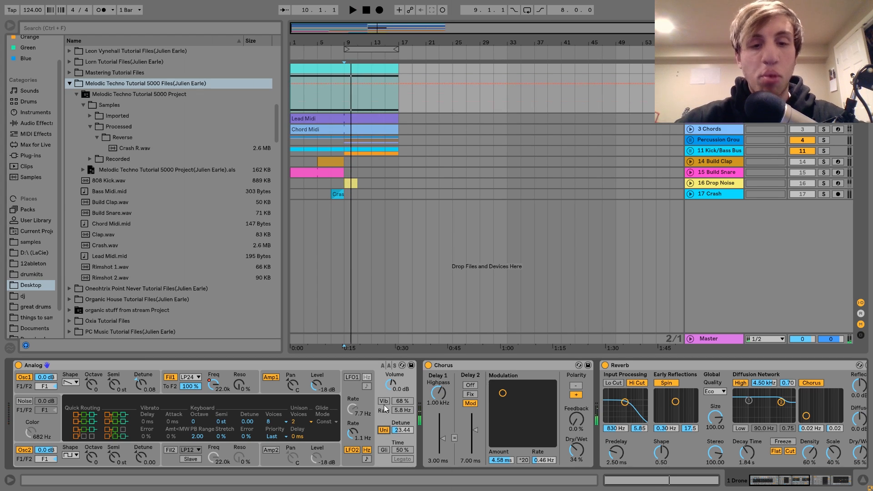
left_click(384, 402)
key("space")
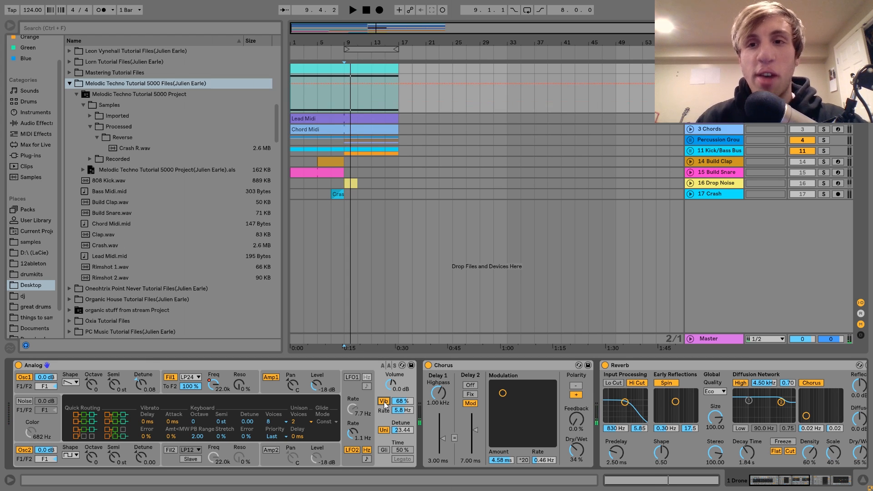
Select the Chorus device and examine the Chorus and Reverb settings on the Drone track
scroll(385, 391, "right", 3)
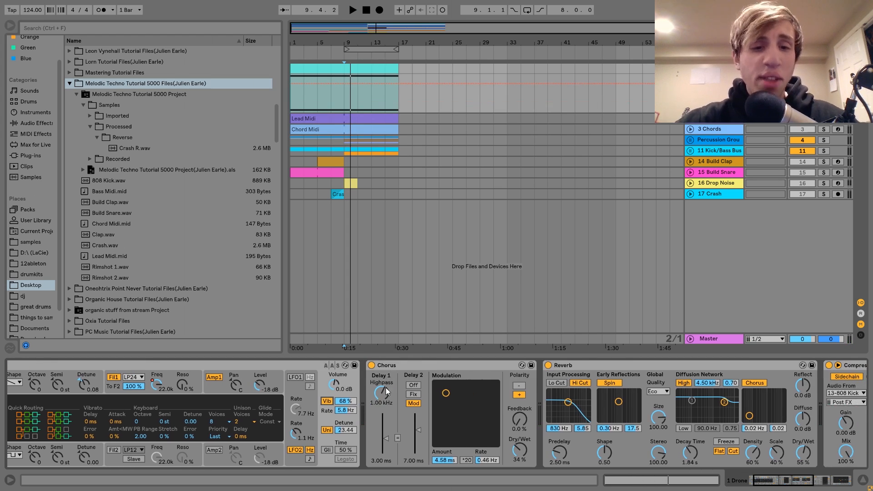
left_click(429, 365)
scroll(430, 364, "right", 4)
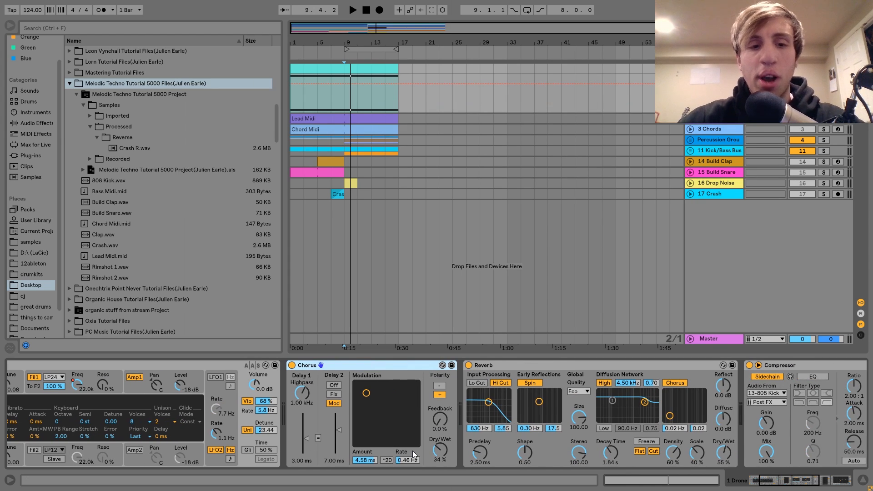
scroll(413, 451, "right", 4)
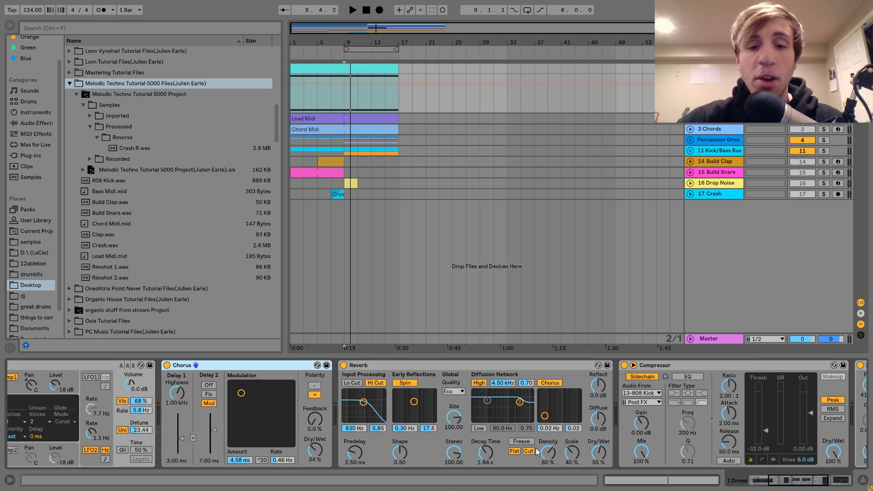
scroll(508, 435, "right", 4)
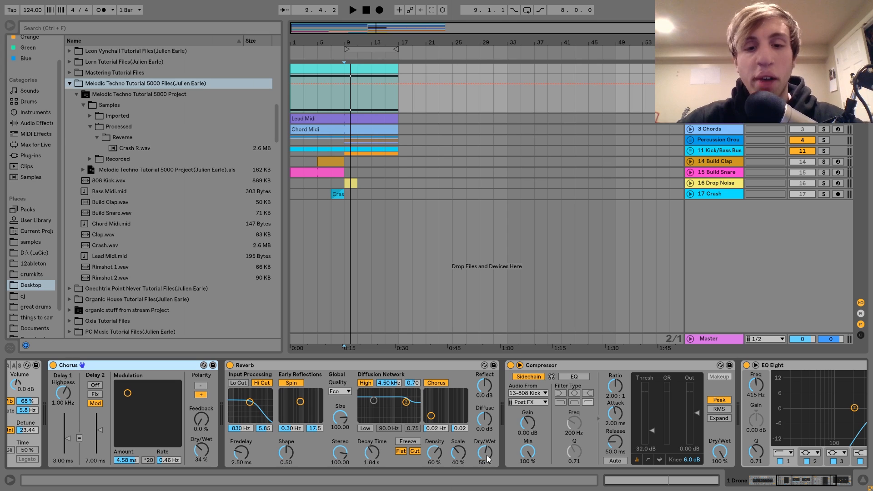
Bypass the Drone's Reverb, play from bar 9, and switch it back on during playback to compare
left_click(230, 365)
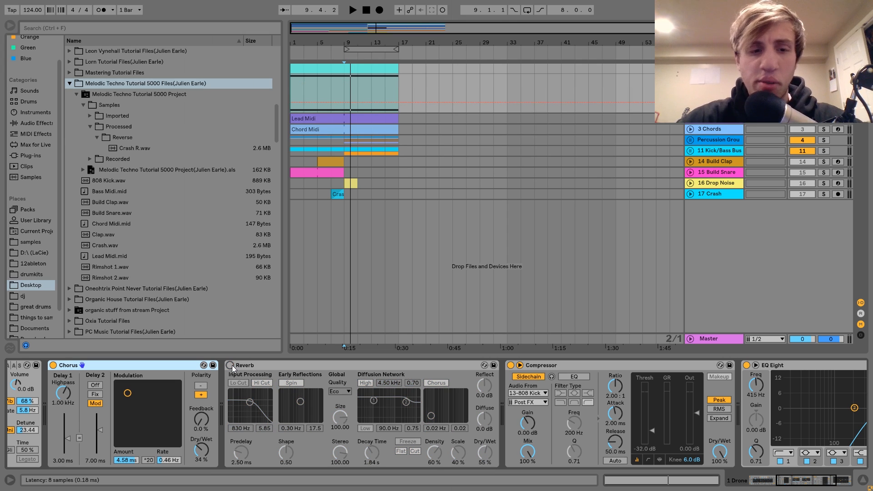
key("space")
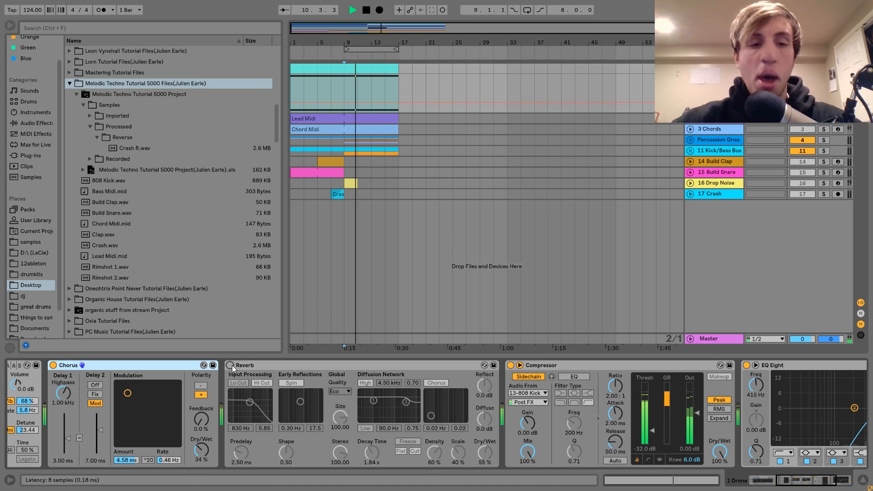
left_click(232, 364)
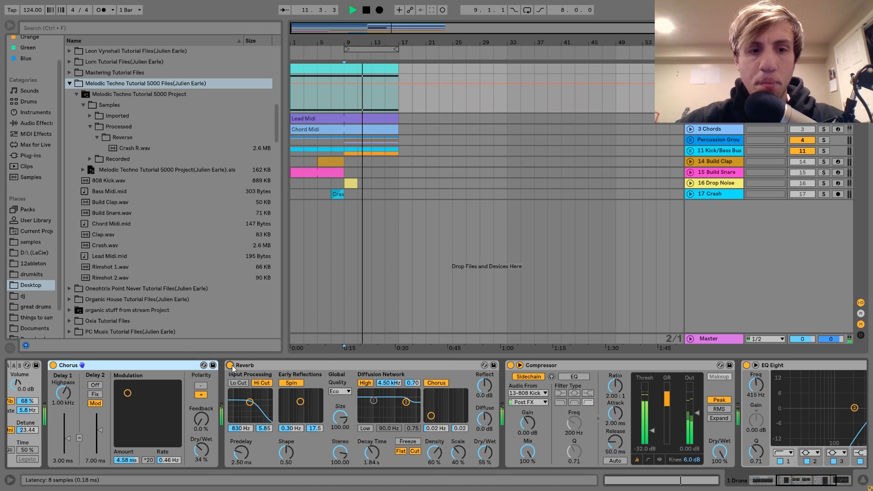
key("space")
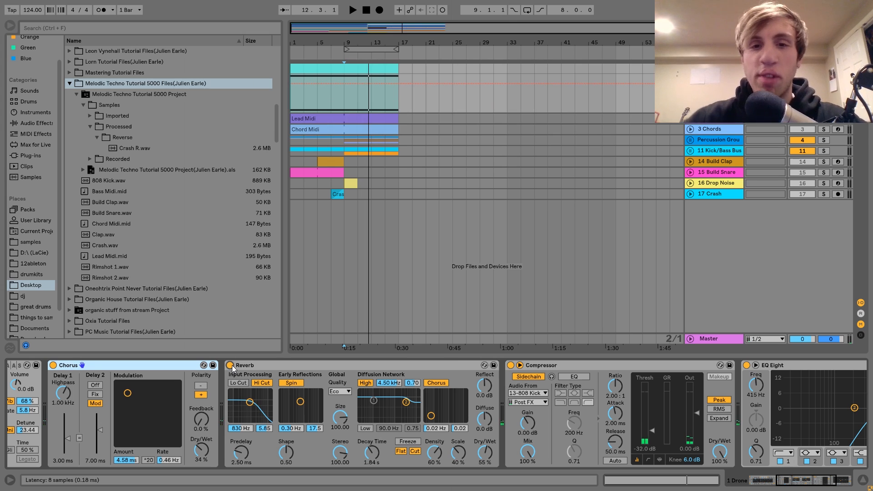
Select the Drone's Compressor and examine its sidechain settings
scroll(231, 368, "right", 5)
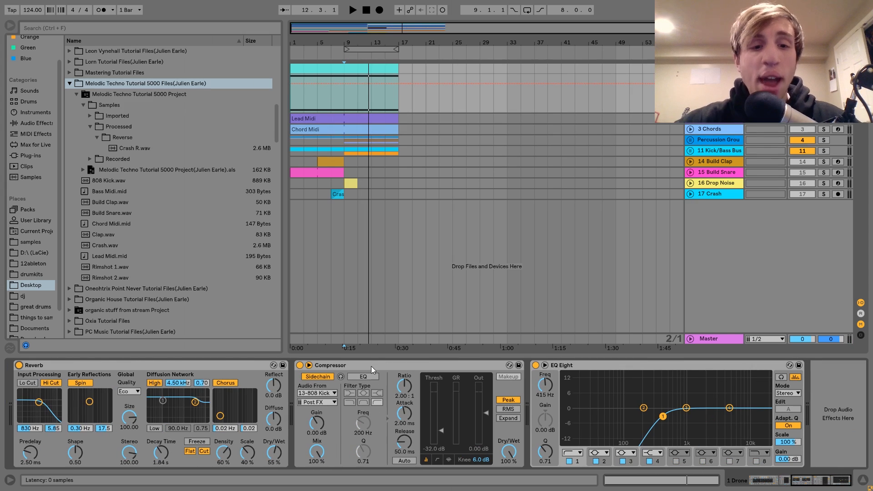
left_click(370, 364)
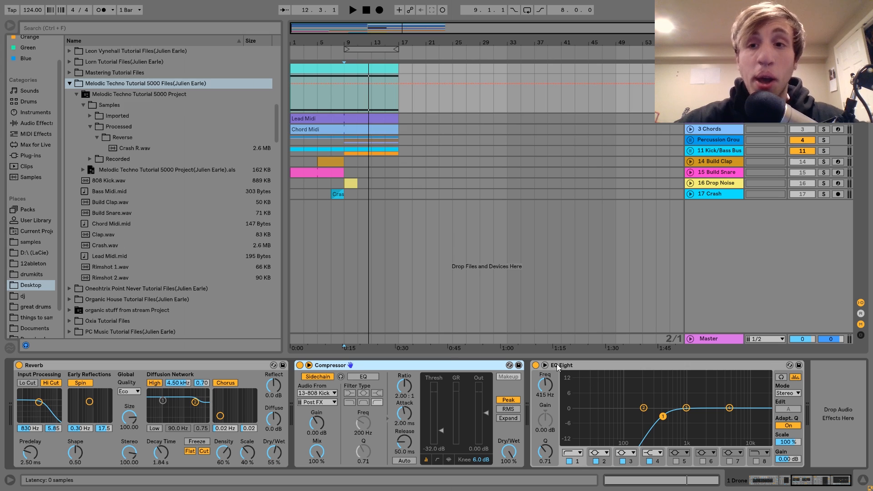
Unfold and solo the Lead track, select its Lead Midi clip, and play it alone from bar 1
left_click(691, 118)
left_click(797, 124)
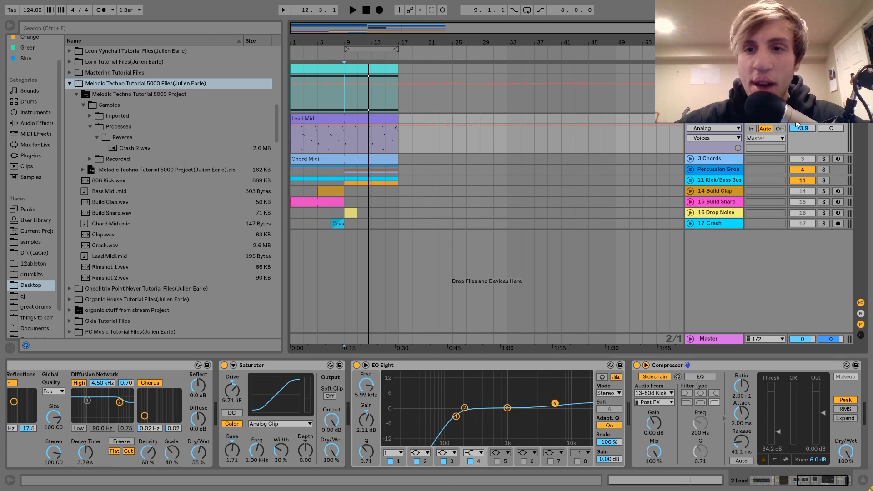
left_click(329, 114)
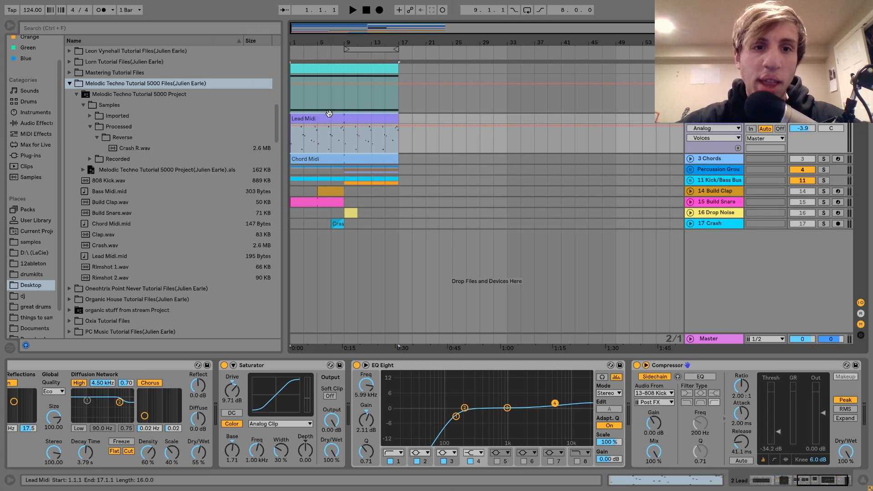
key("space")
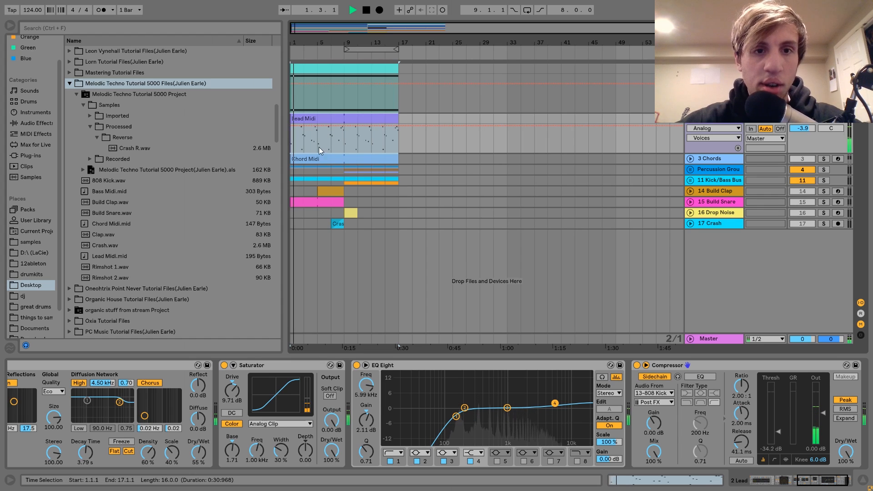
left_click_drag(317, 47, 317, 74)
left_click_drag(315, 42, 315, 38)
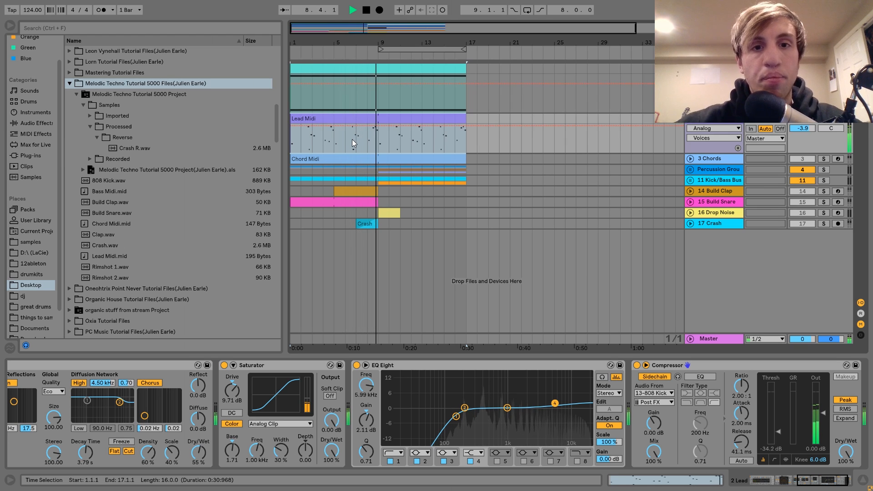
key("space")
Open the Lead Midi clip and examine the pitch and timing of its first three notes
double_click(337, 115)
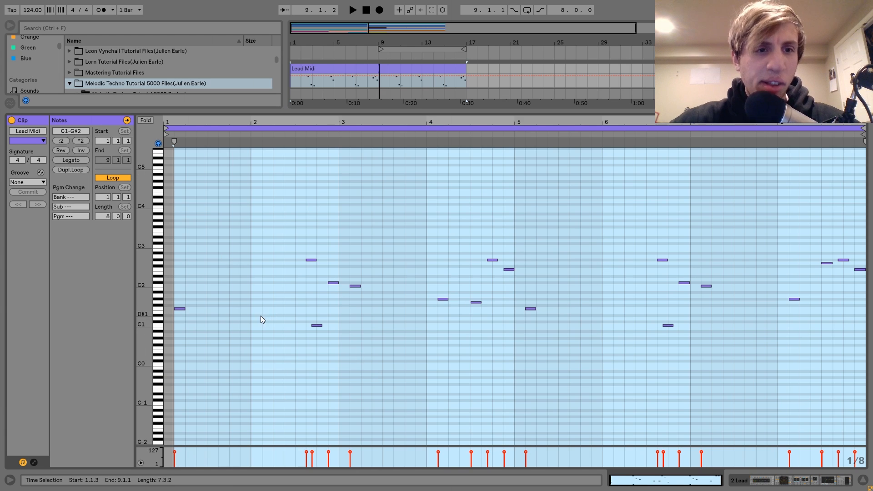
left_click(254, 326)
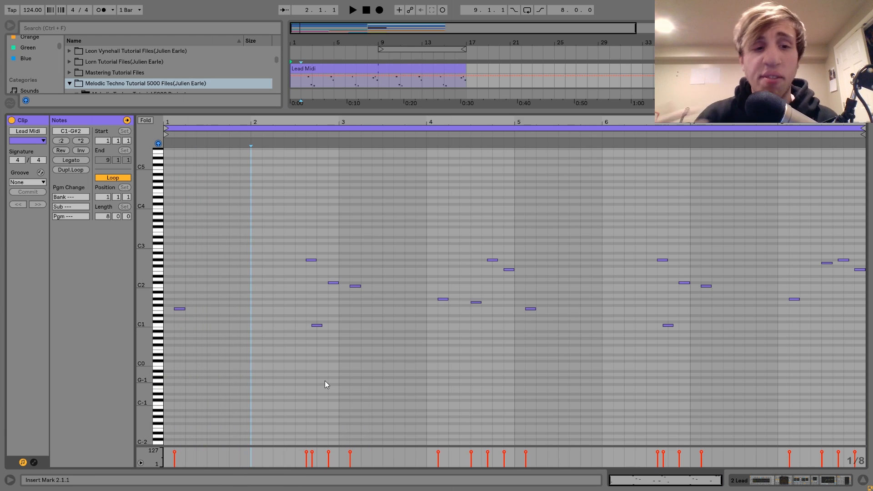
left_click_drag(177, 291, 177, 373)
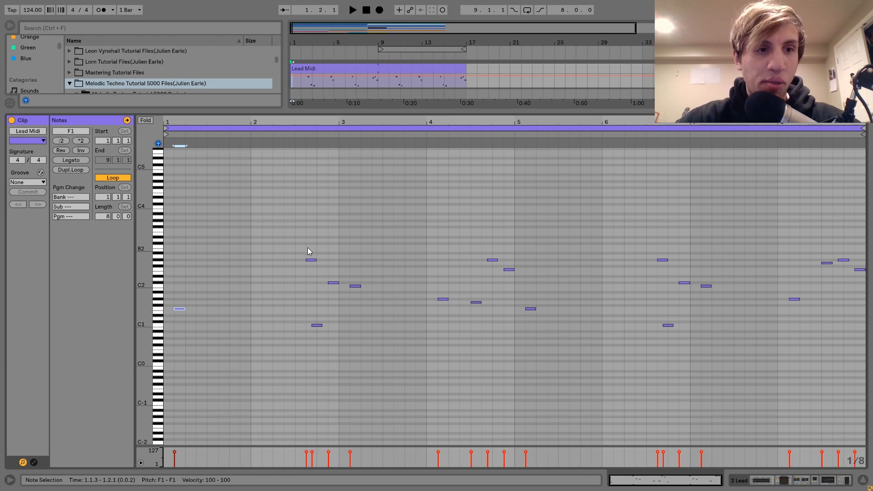
left_click(311, 259)
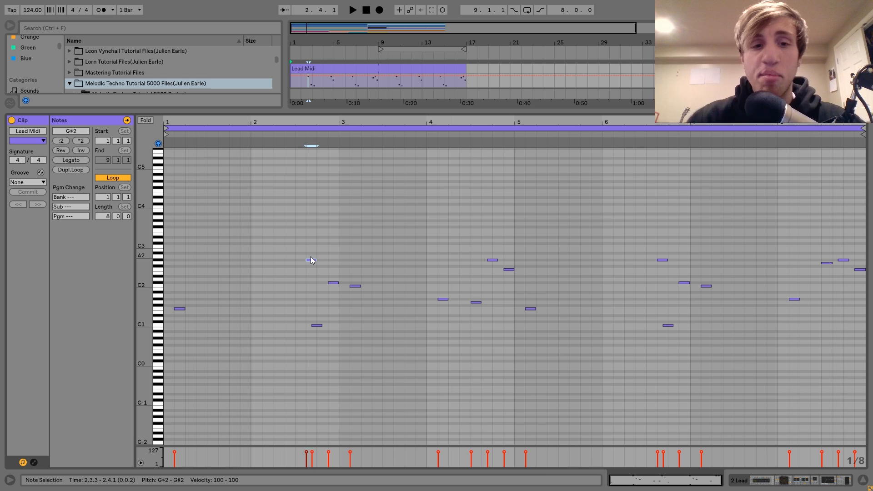
left_click_drag(313, 309, 319, 338)
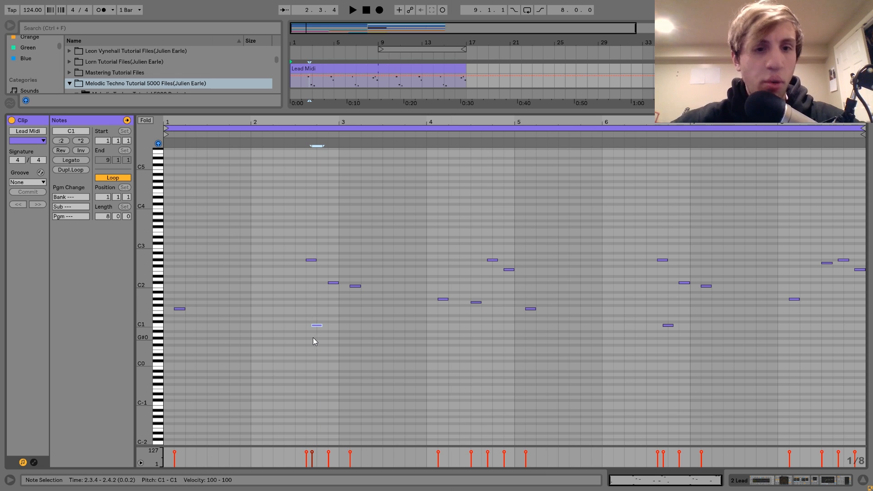
Return to the Lead's devices, unsolo the track to play it from bar 1 with the full mix, and solo it again
left_click(762, 479)
left_click(825, 119)
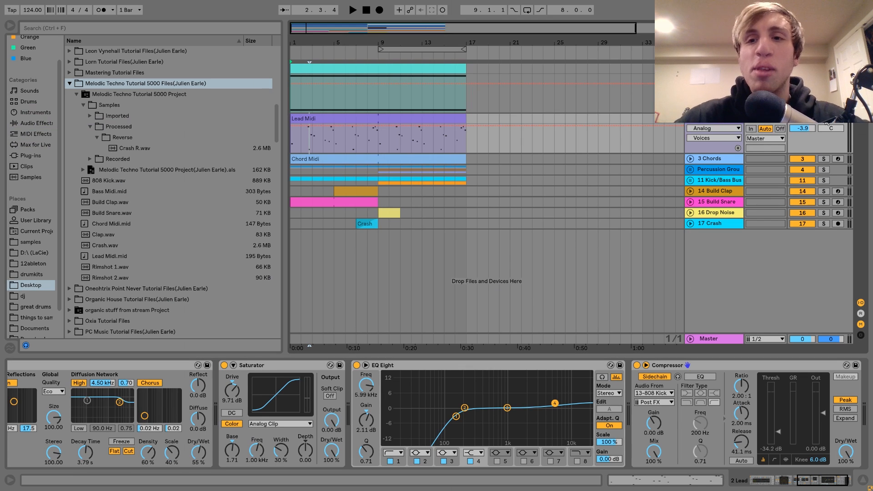
left_click(340, 116)
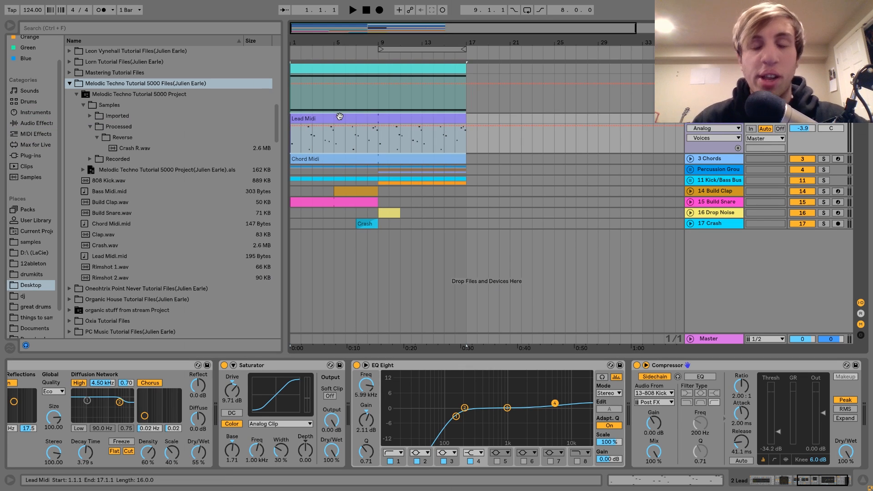
key("space")
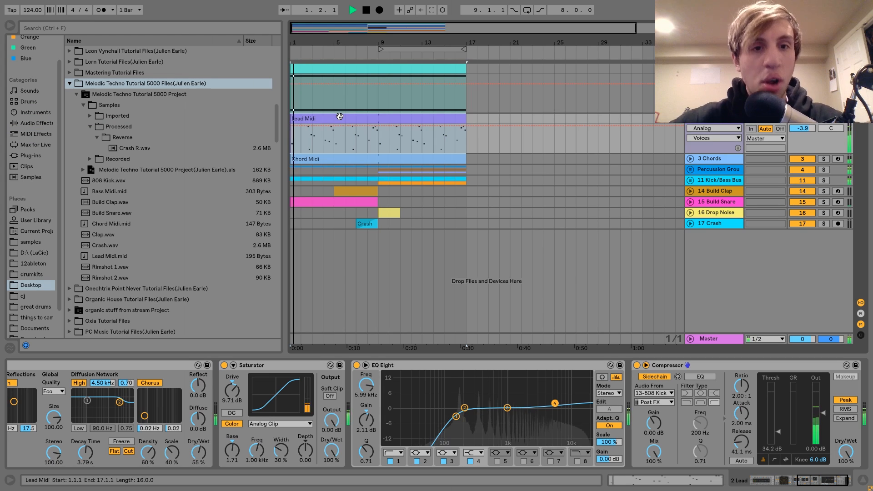
left_click(307, 157)
key("space")
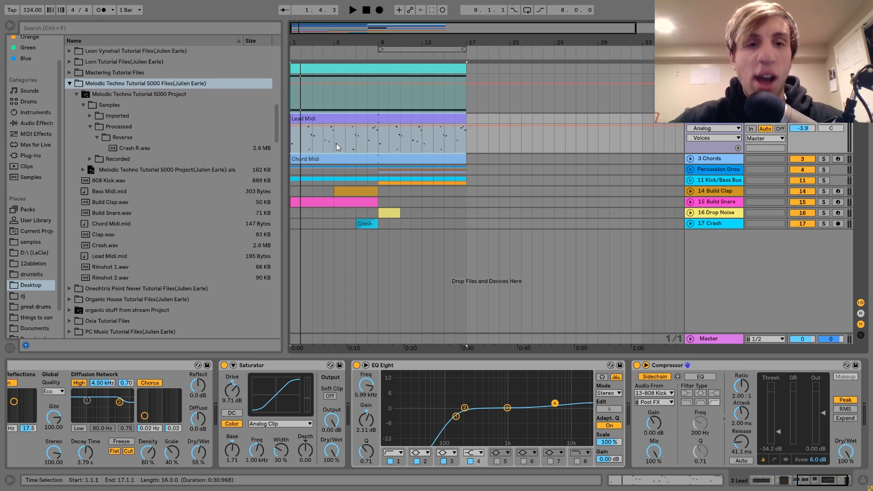
key("space")
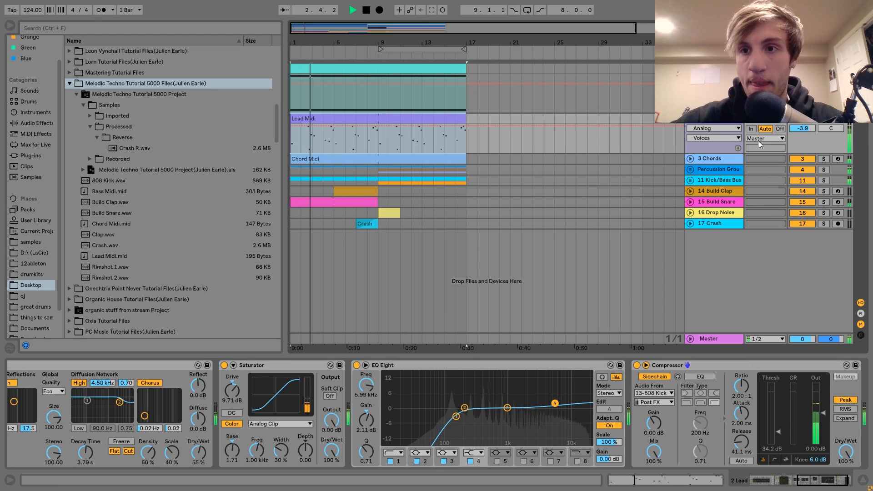
key("space")
left_click(827, 119)
Examine the Lead's Analog oscillator and Filter 1 envelope settings, and play the lead from bar 1
scroll(419, 373, "up", 10)
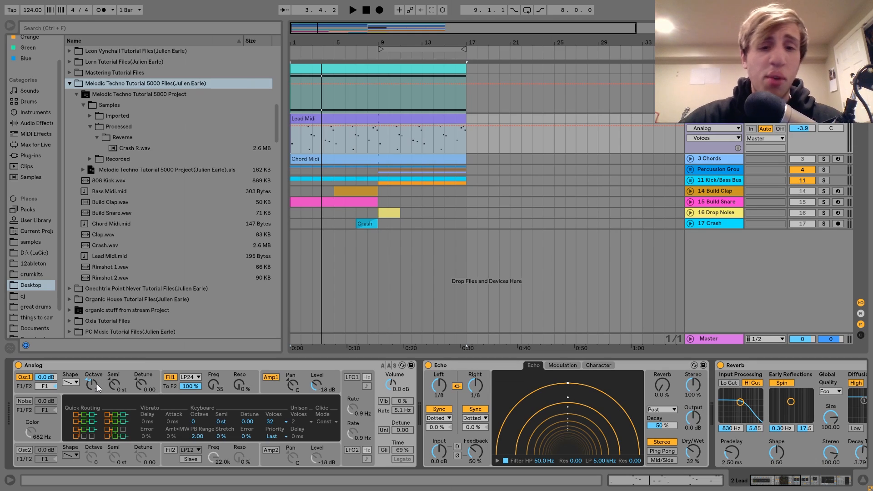
left_click(169, 385)
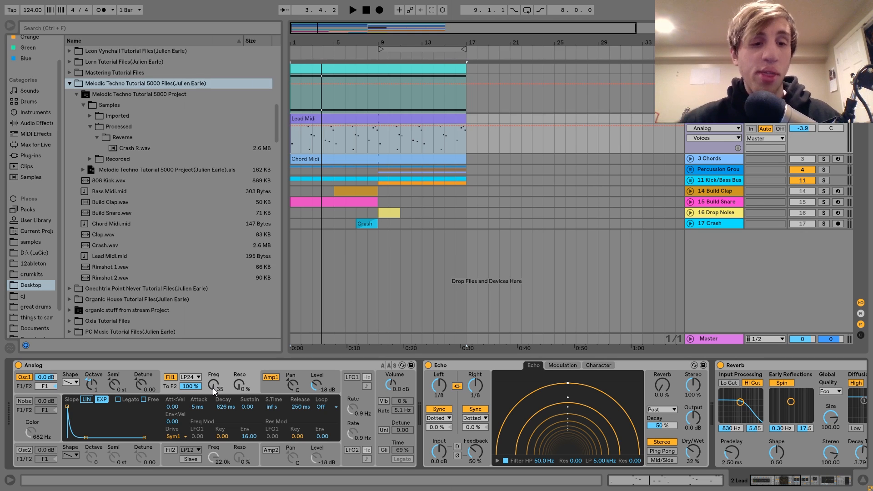
key("space")
key("space")
Show Analog's Amp 1 envelope and examine its attack, decay, sustain and release settings while auditioning the lead
left_click(276, 388)
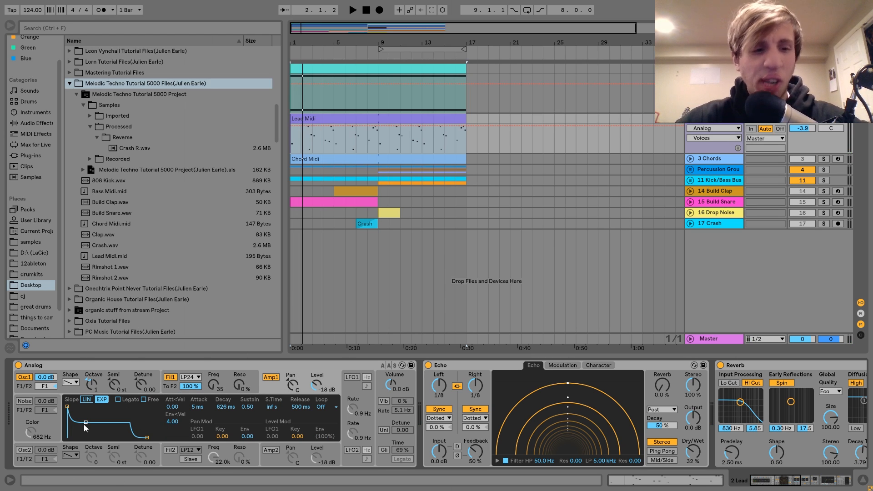
key("space")
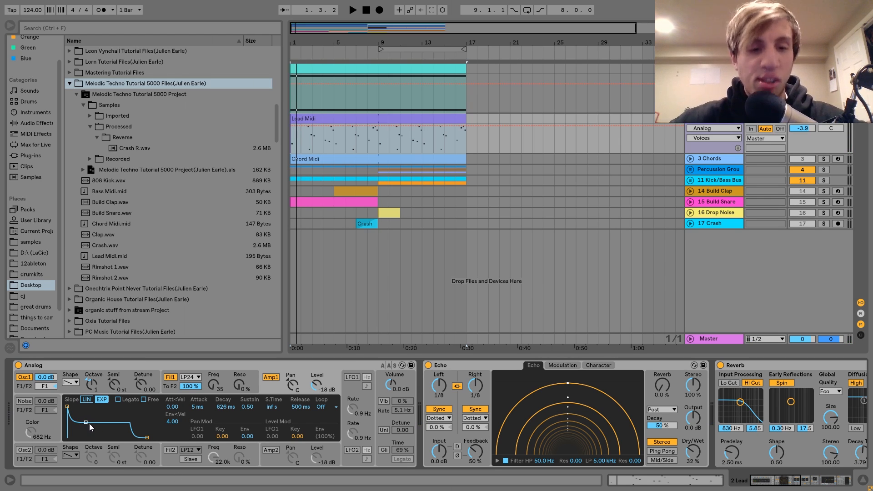
scroll(208, 405, "right", 5)
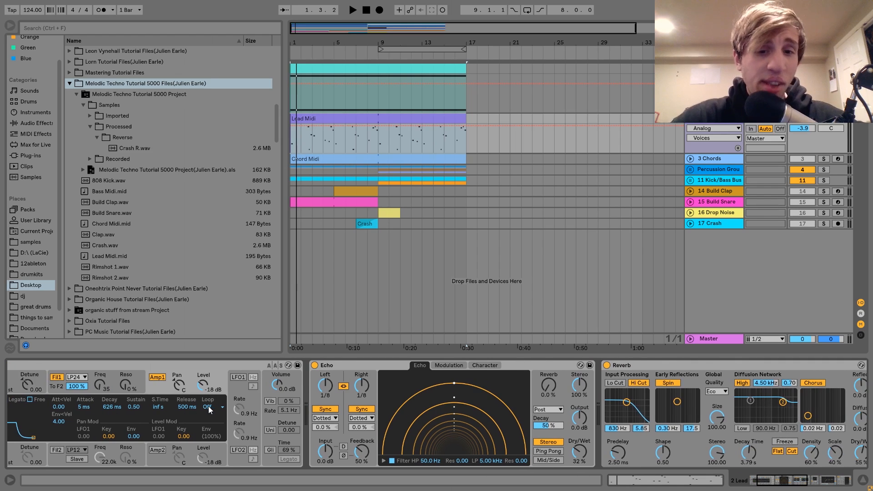
Select the Lead's Echo, play from bar 1, bypass it for another playback, and re-enable it to compare
left_click(318, 370)
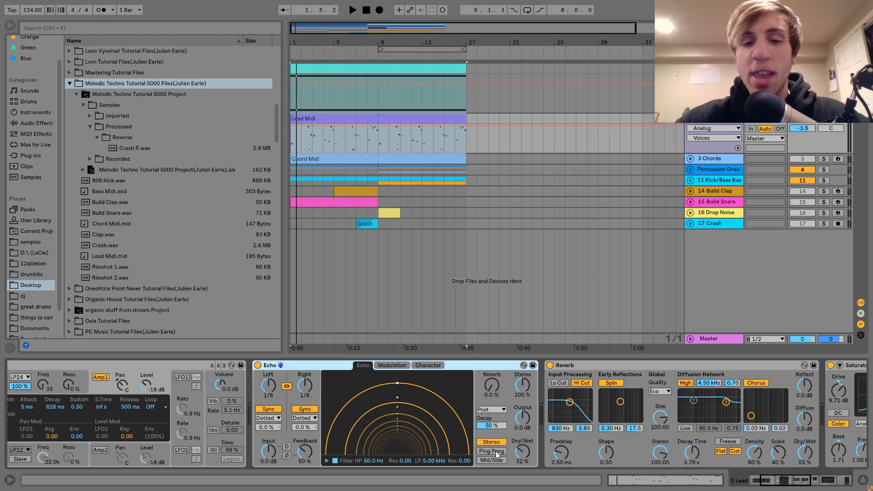
key("space")
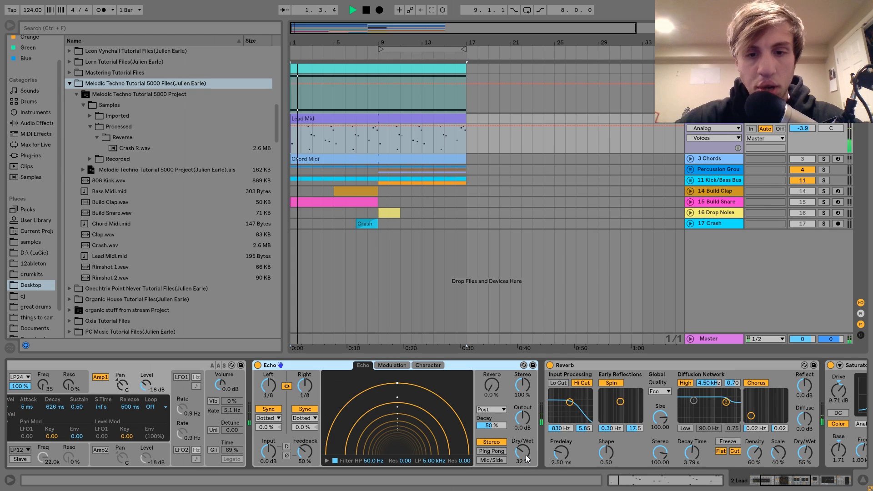
key("space")
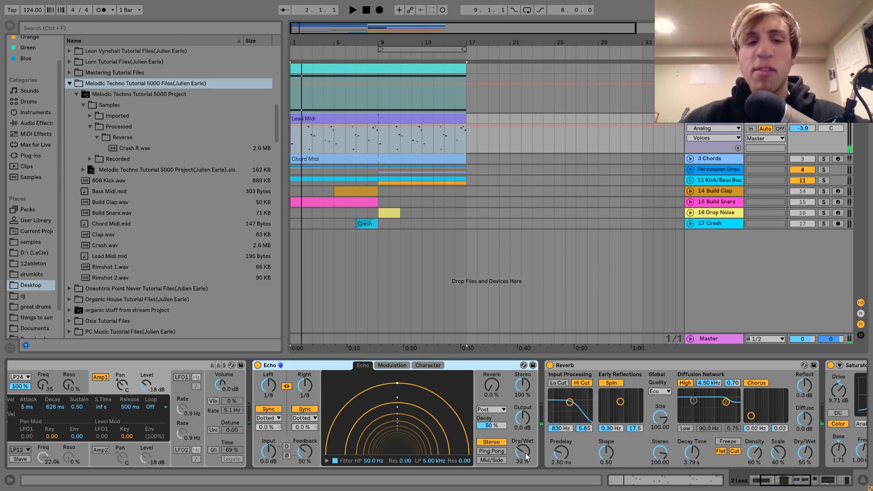
left_click(257, 367)
key("space")
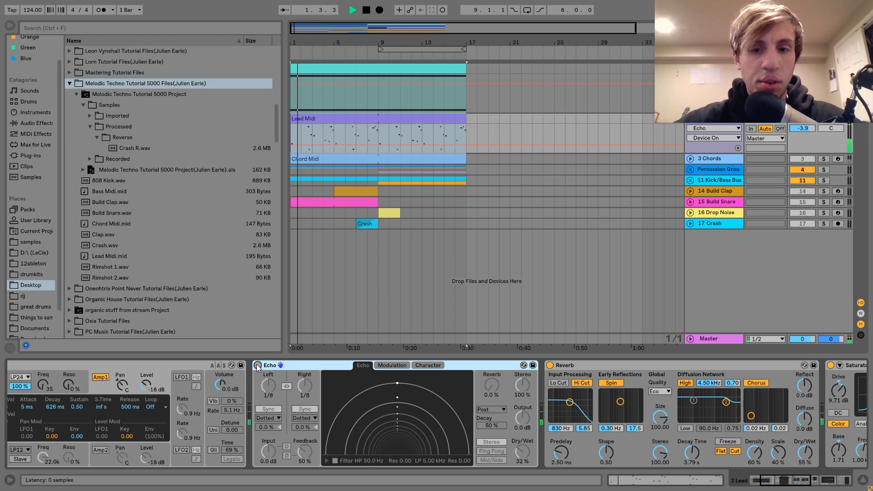
left_click(257, 365)
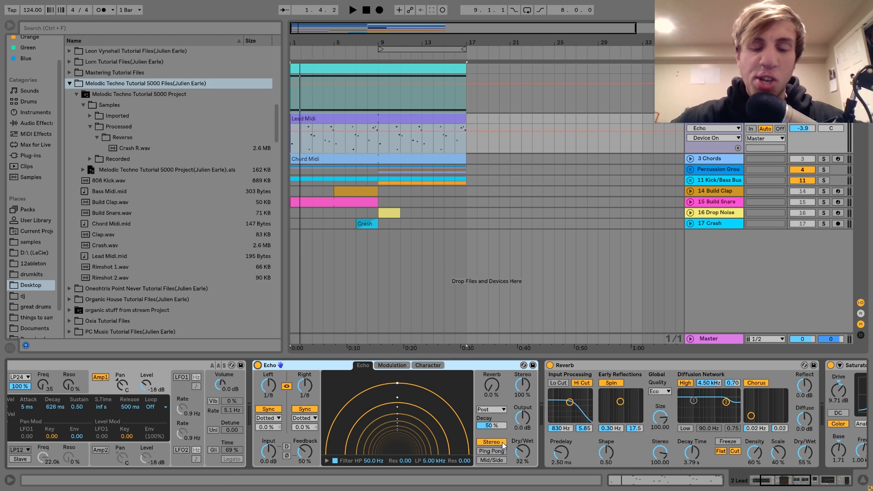
Set the Lead's Echo Dry/Wet to 33% and play from bar 1
left_click_drag(525, 459, 525, 458)
key("space")
key("space")
Examine the Reverb settings on the Lead track and play from bar 1 to hear them
scroll(520, 454, "right", 5)
scroll(328, 436, "left", 6)
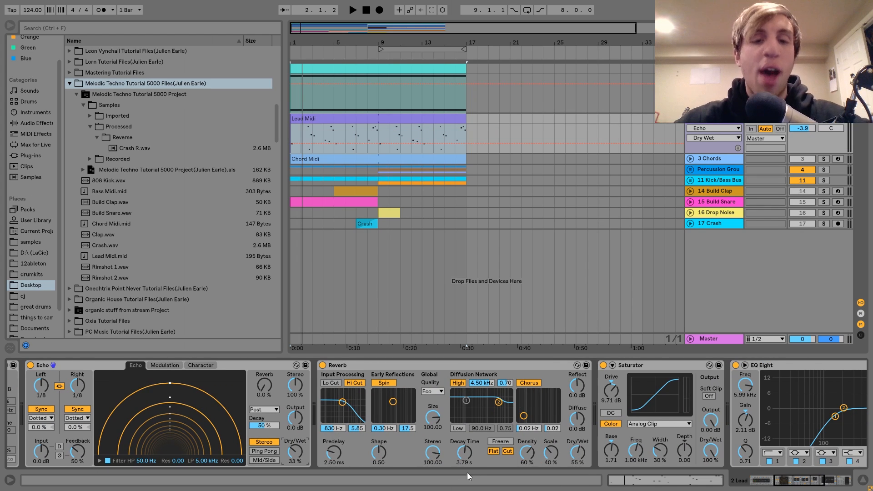
key("space")
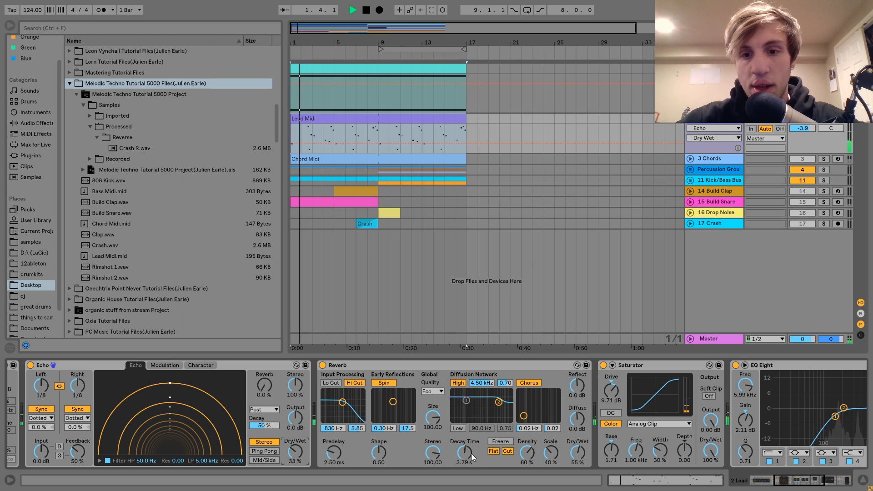
key("space")
Bypass the Lead's Saturator, play from bar 1, and play again with it switched back on to compare
scroll(471, 454, "right", 6)
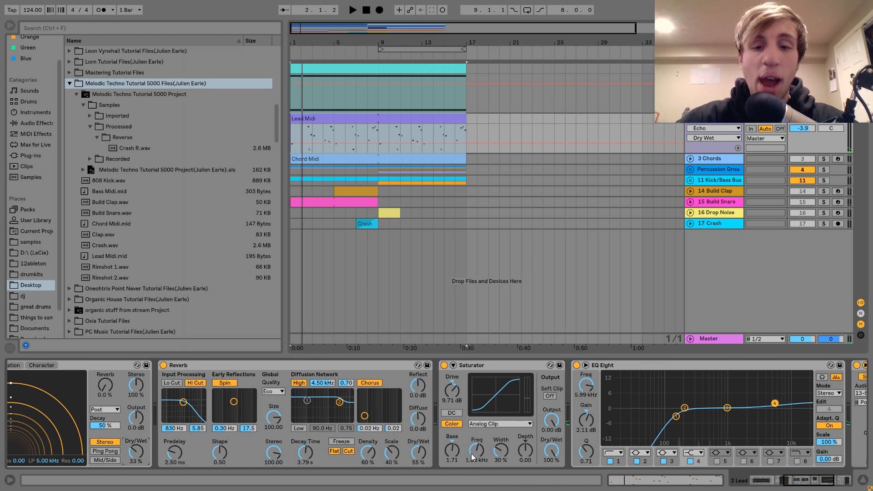
left_click(468, 367)
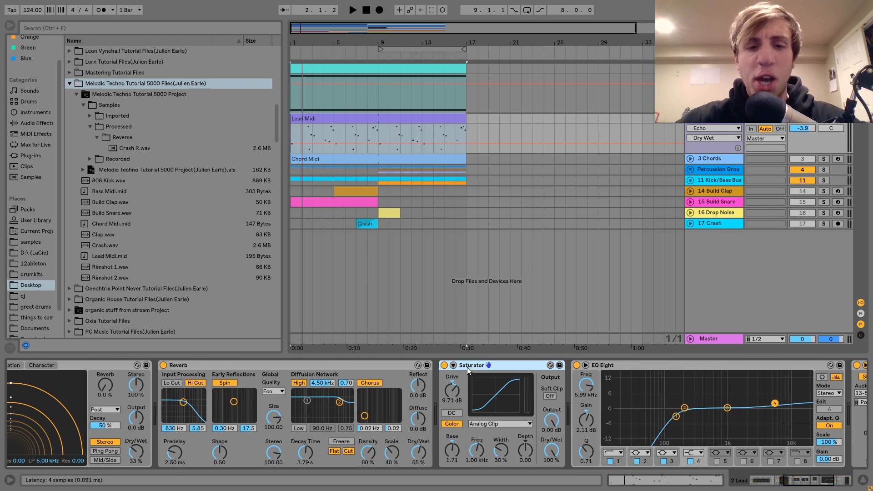
left_click(444, 366)
key("space")
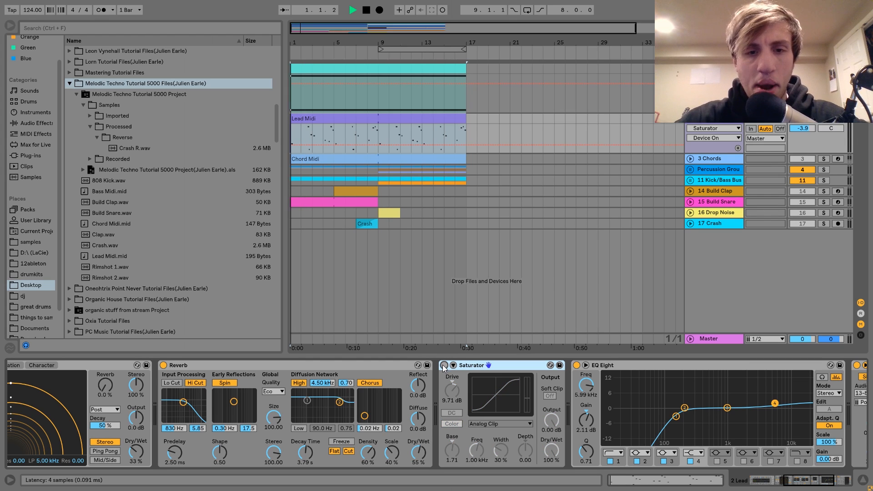
key("space")
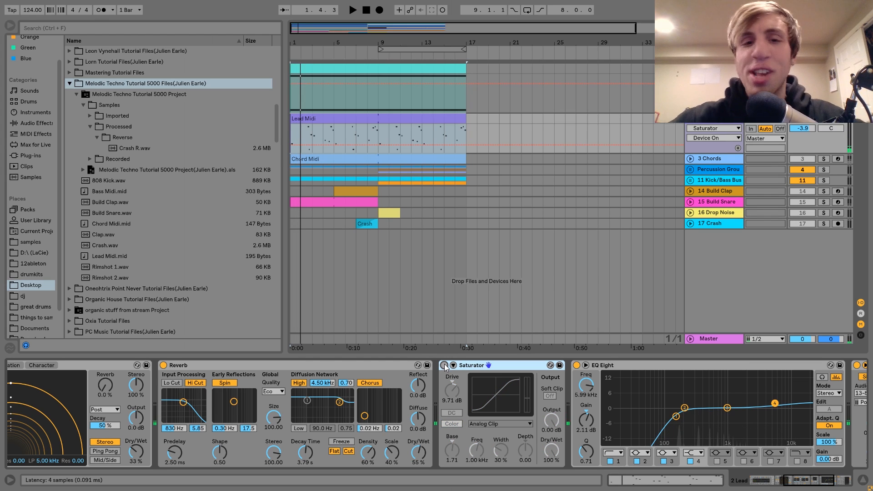
left_click(445, 366)
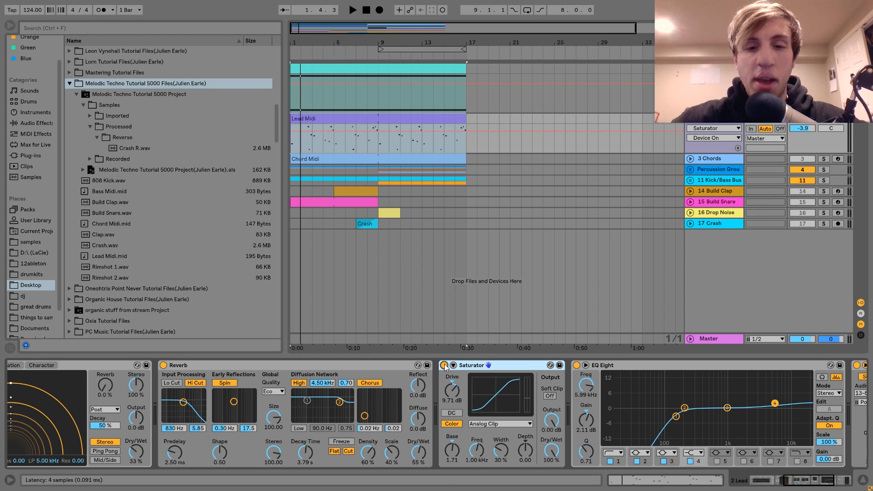
key("space")
key("space")
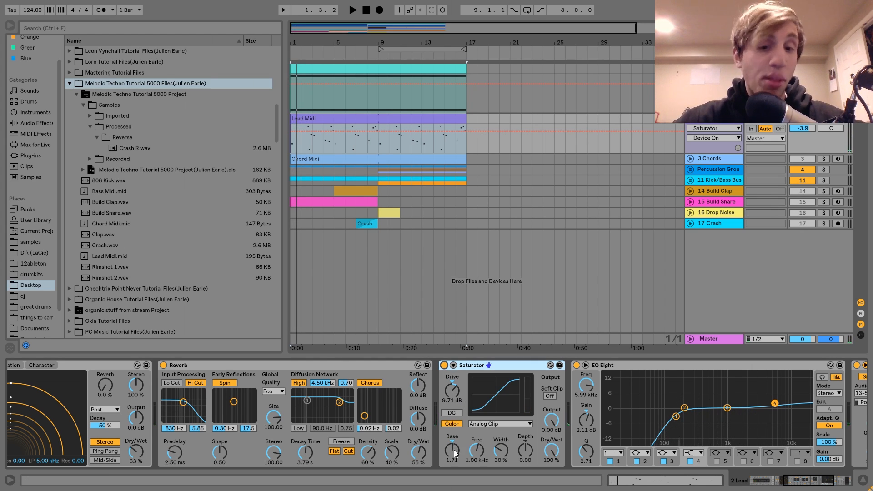
Examine the Lead's EQ Eight curve, and select the Compressor to examine its sidechain settings
scroll(453, 451, "right", 5)
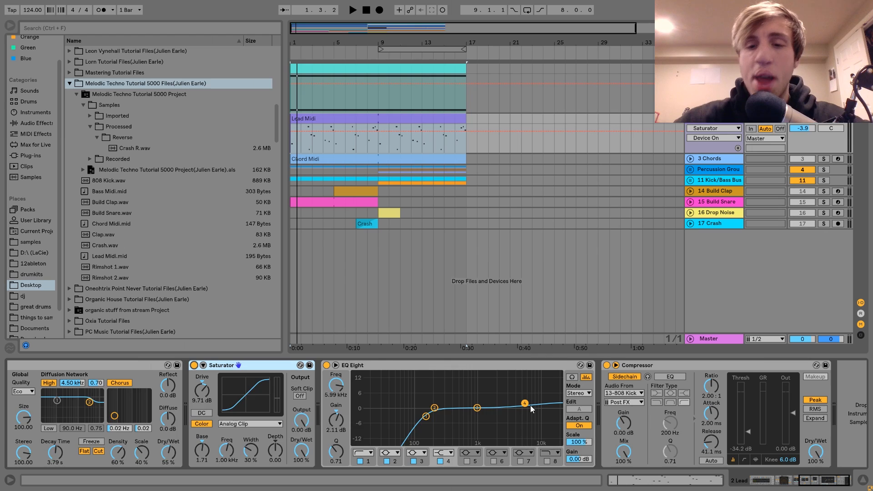
scroll(531, 405, "right", 1)
left_click(608, 367)
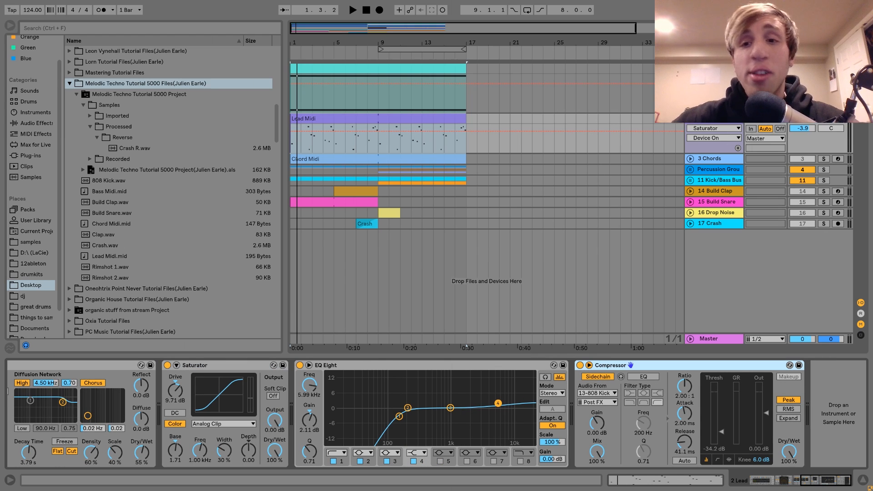
Unfold and solo the Chords track, and play it from bar 1 with its Analog synth in view
left_click(716, 155)
left_click(690, 159)
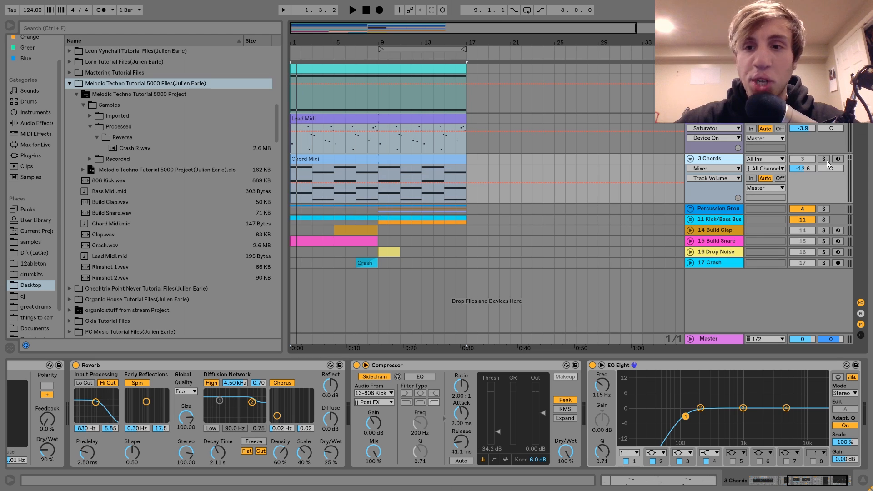
left_click(824, 159)
key("space")
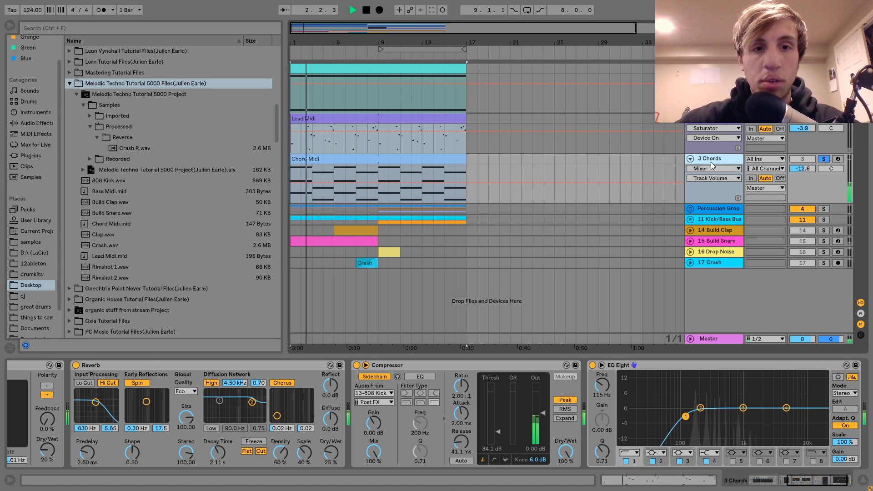
scroll(386, 399, "left", 5)
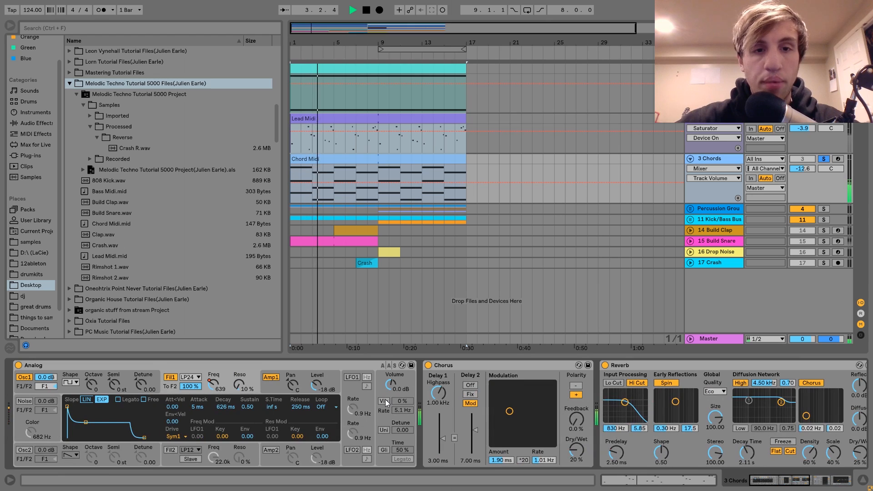
key("space")
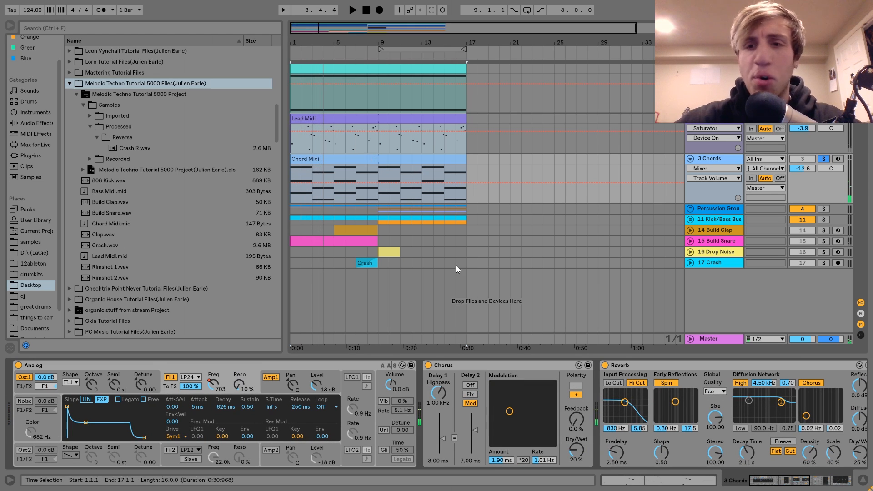
Open the Chord Midi clip in an enlarged note editor and select the second chord's notes to examine them
double_click(326, 165)
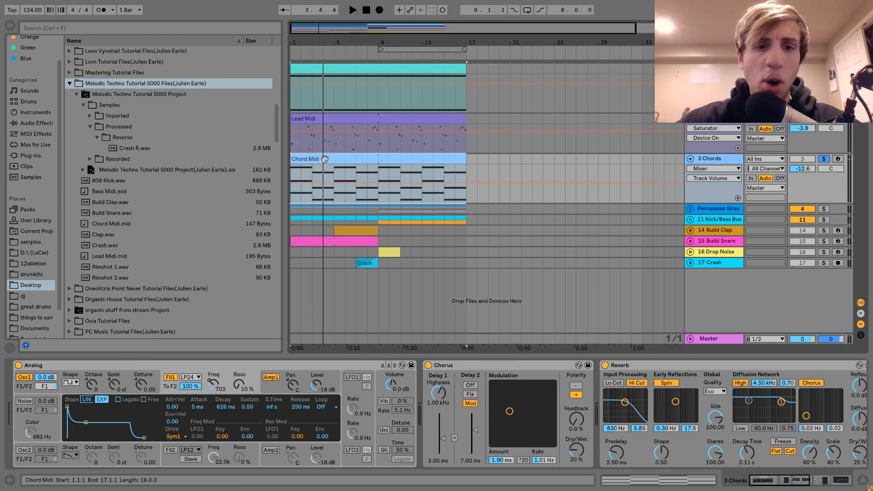
left_click_drag(255, 301, 255, 77)
left_click_drag(390, 191, 391, 314)
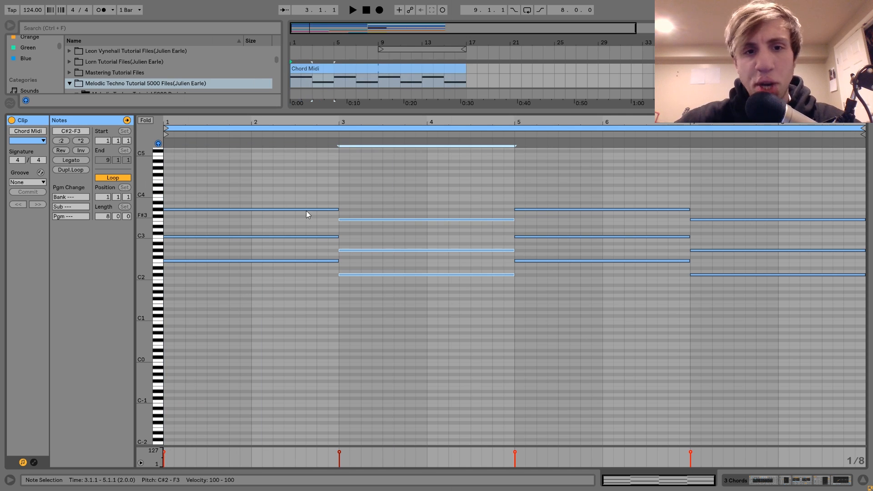
Move the top notes of the first two chords down an octave, and move them back up to F3 and G#3
left_click(321, 228)
left_click_drag(350, 210, 371, 190)
key("shift+Down")
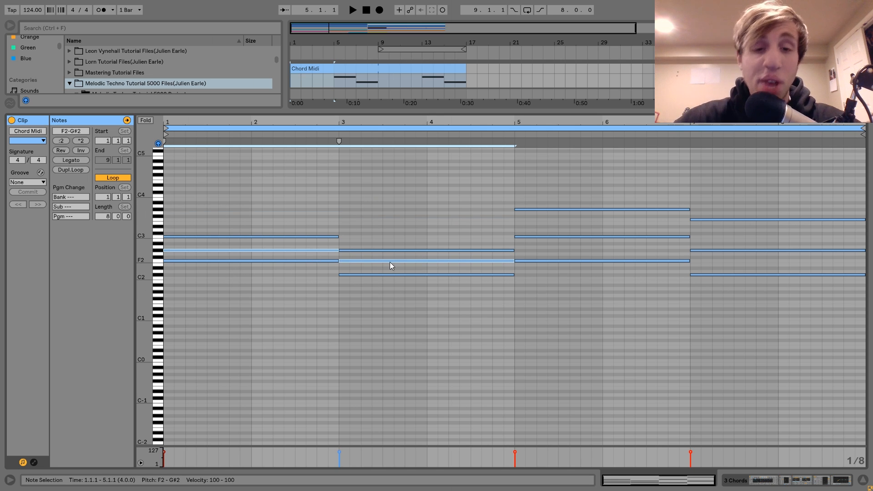
left_click_drag(193, 250, 193, 209)
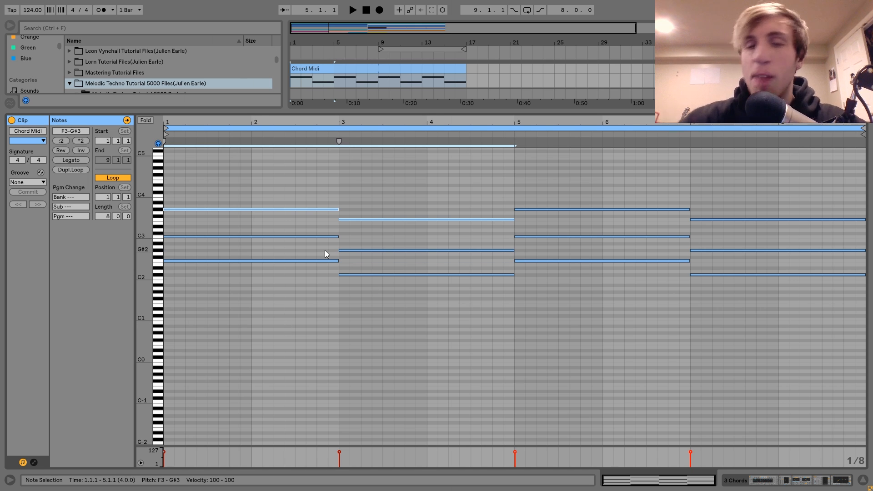
Play the Chords from bar 1, switching the track's solo off and back on
key("space")
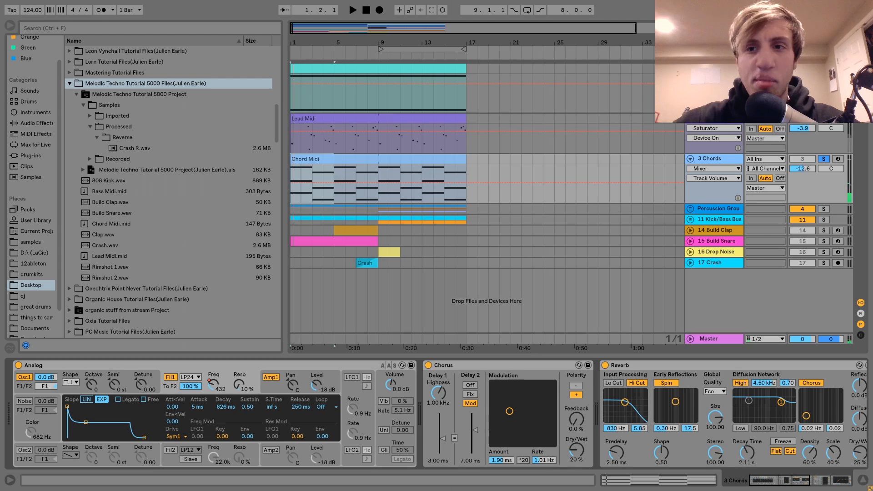
key("space")
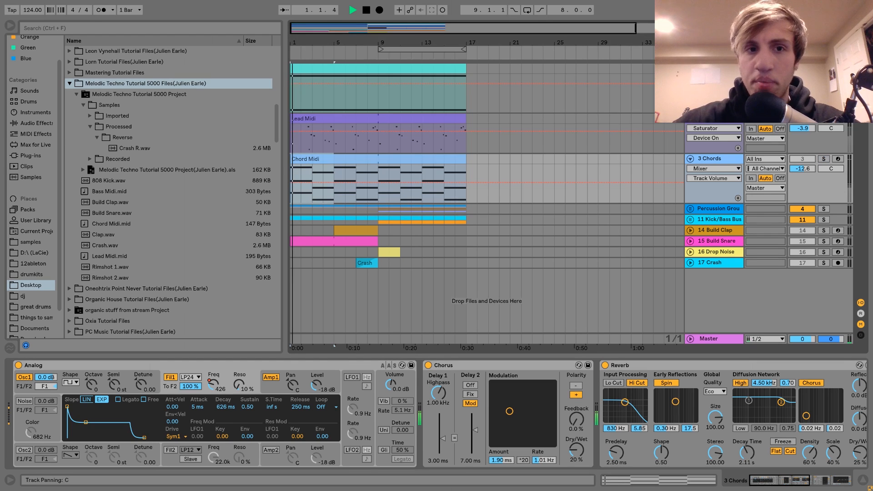
left_click(823, 159)
left_click(826, 159)
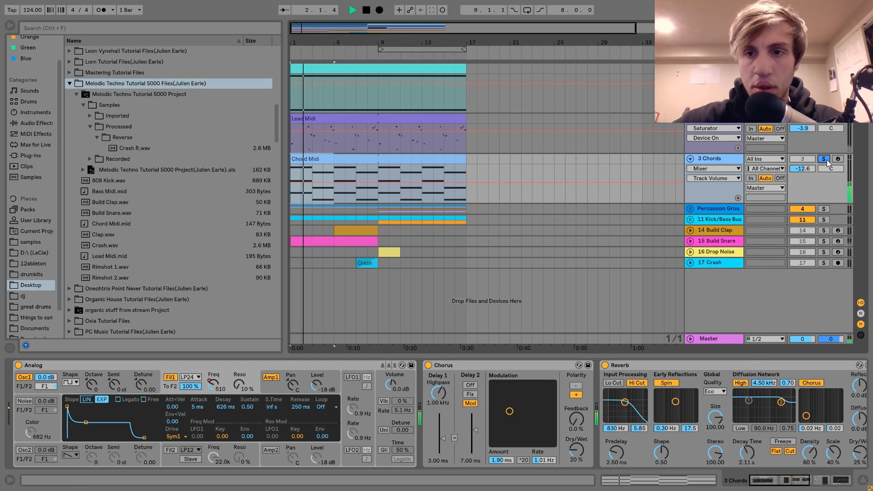
key("space")
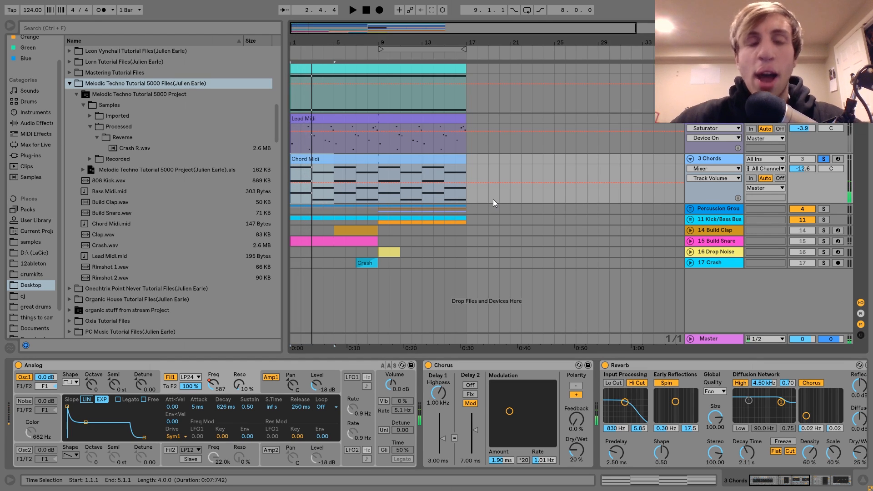
Examine the Osc1 and Fil1 settings of the Analog synth on the Chords track
left_click(58, 366)
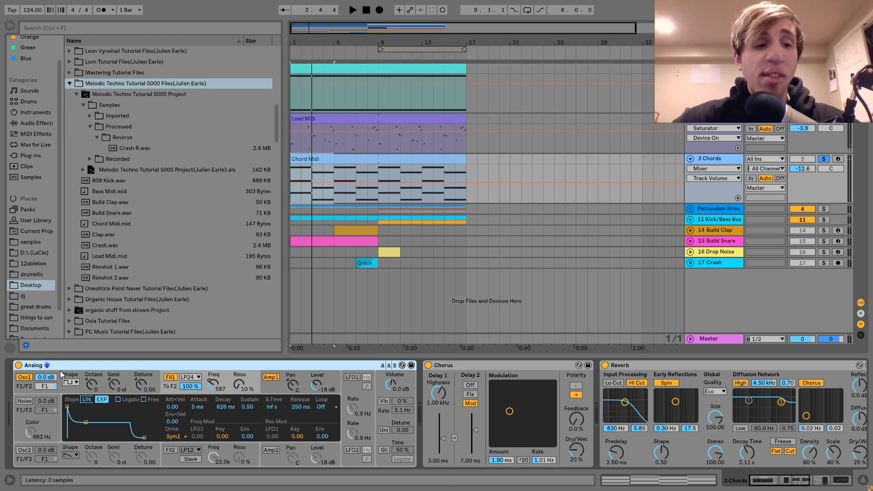
left_click(63, 392)
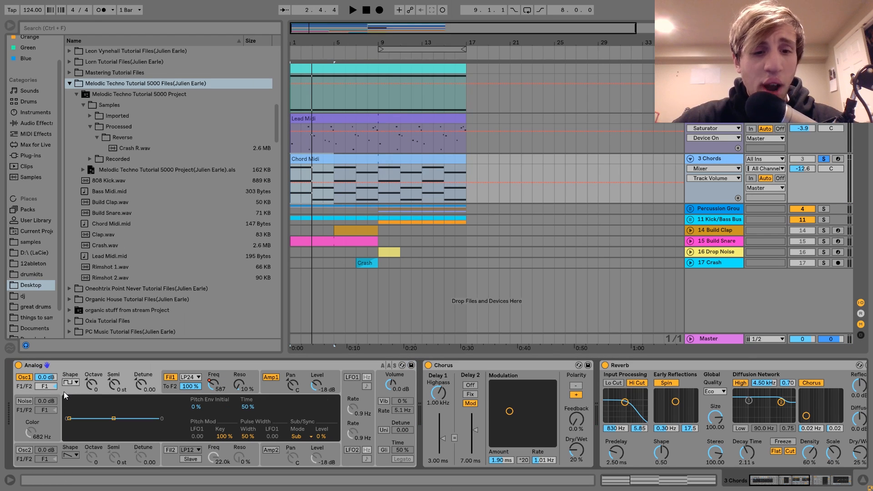
left_click(168, 386)
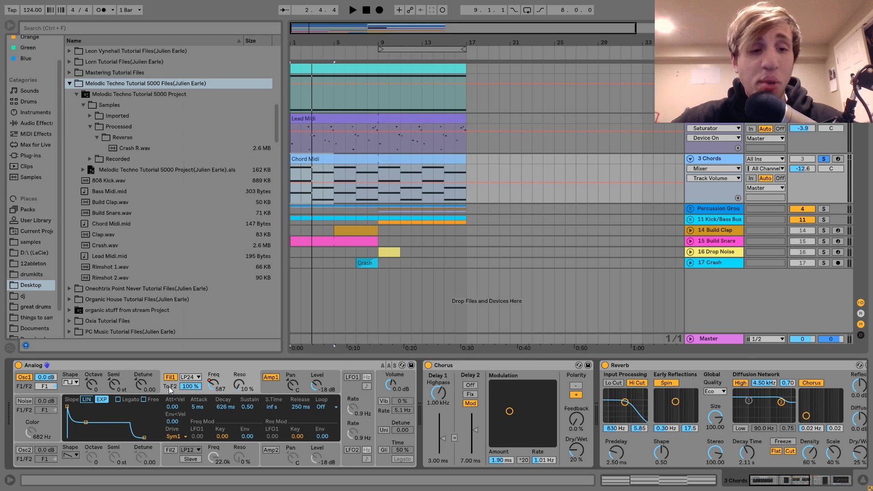
Show the Chords' F1 Freq automation, and play from bar 1 and from bar 9 to compare the filter cutoff
left_click(214, 386)
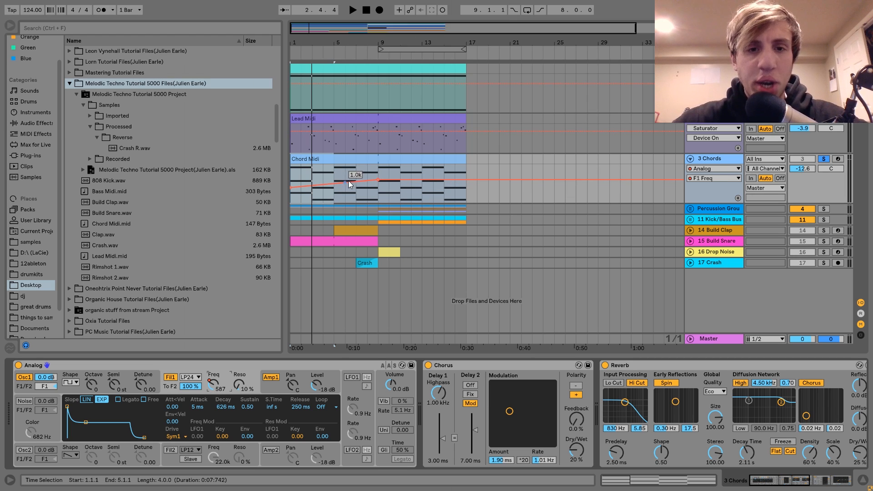
key("space")
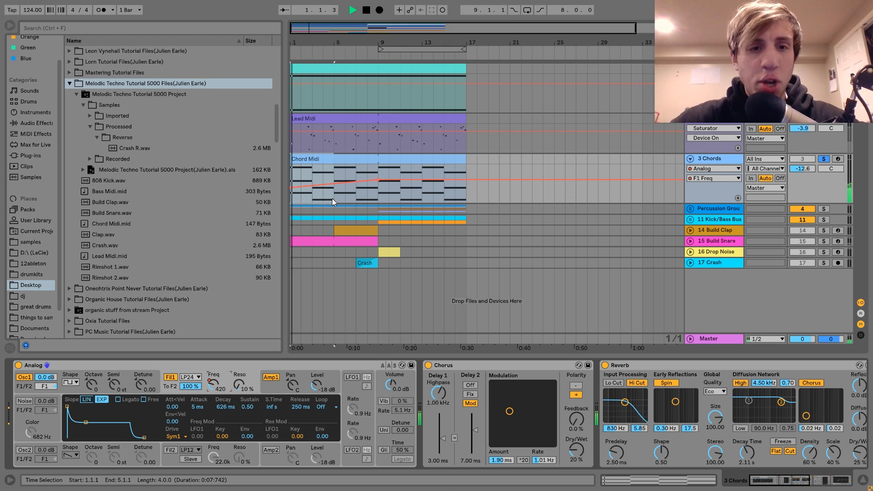
key("space")
left_click(378, 199)
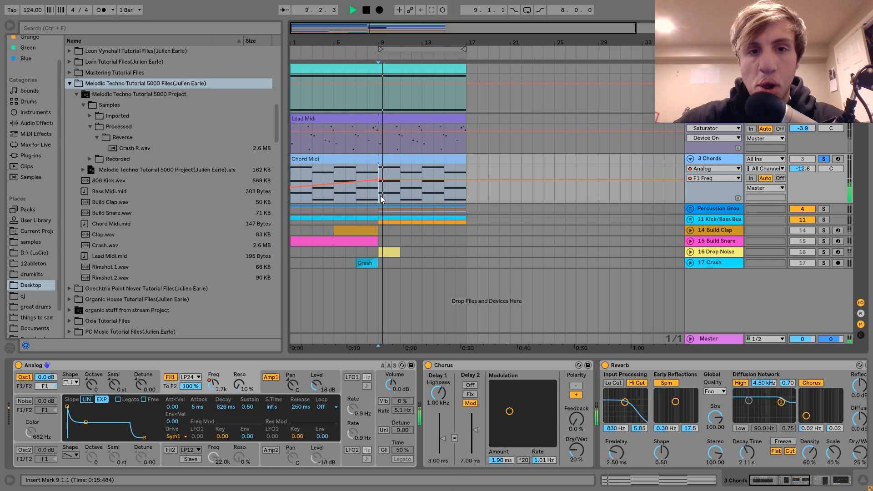
key("space")
left_click(294, 174)
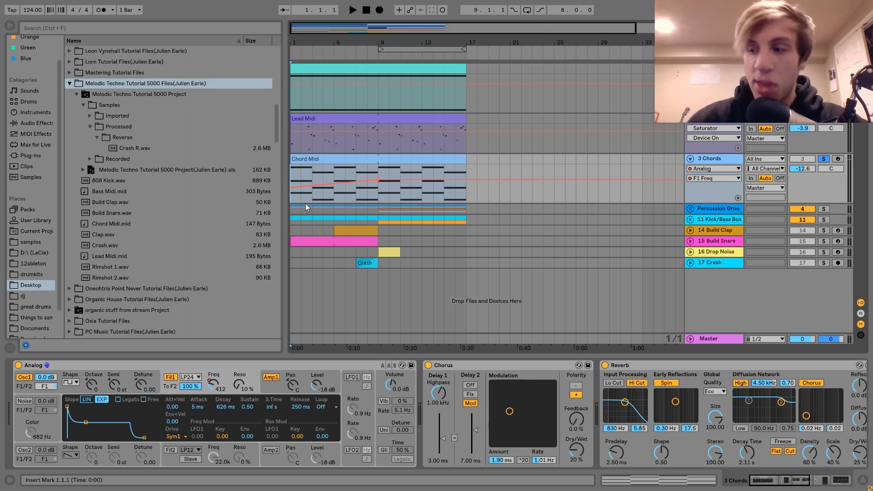
Examine the Chords' Amp1 envelope and Chorus settings, and place the playback start at bar 9
left_click(271, 381)
scroll(460, 400, "right", 3)
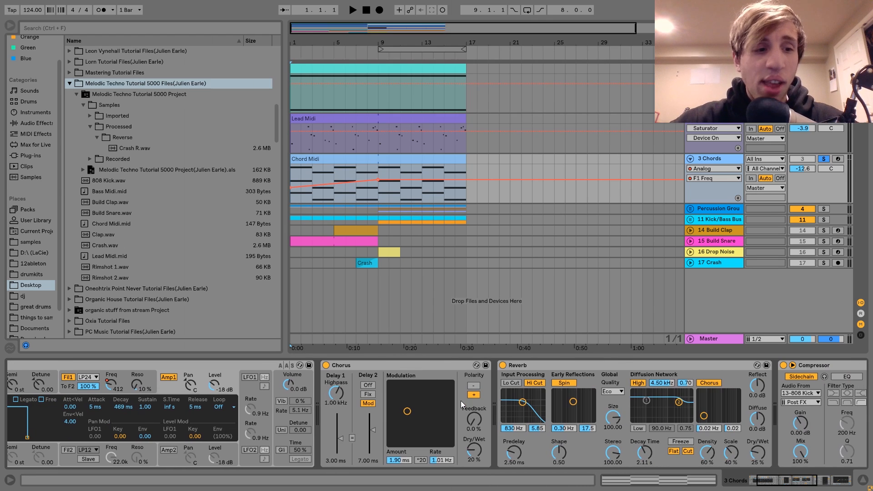
scroll(460, 400, "right", 1)
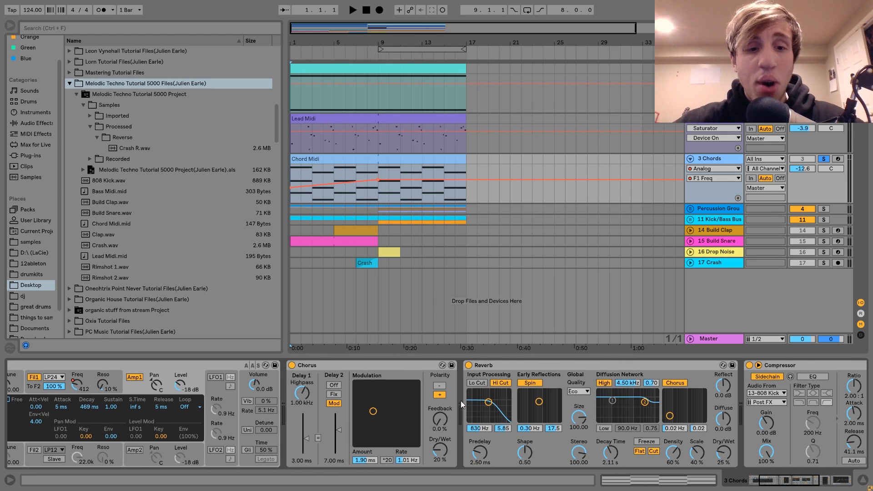
left_click(389, 363)
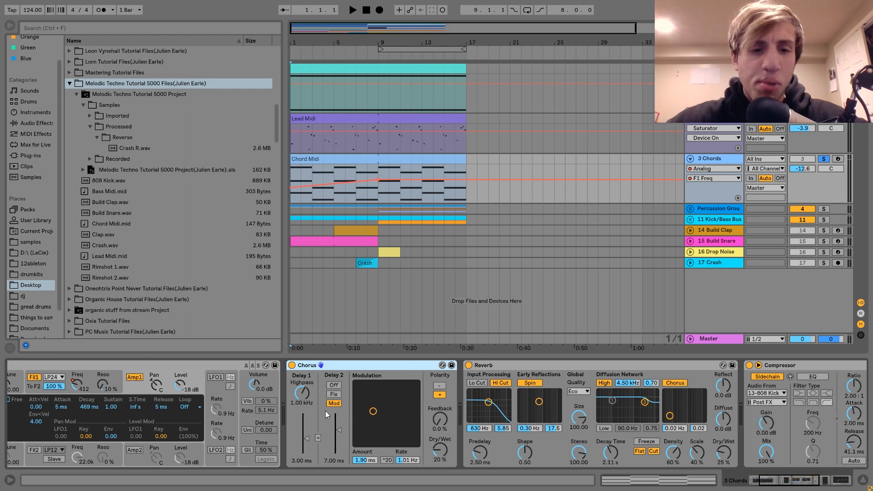
left_click(378, 194)
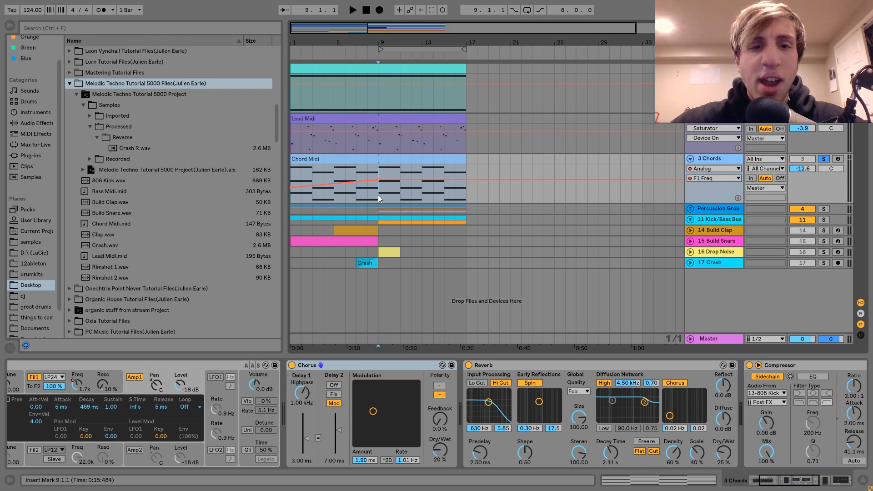
Examine the Chords' remaining effects: the Reverb, the Compressor's sidechain settings and the EQ Eight curve
scroll(418, 401, "right", 6)
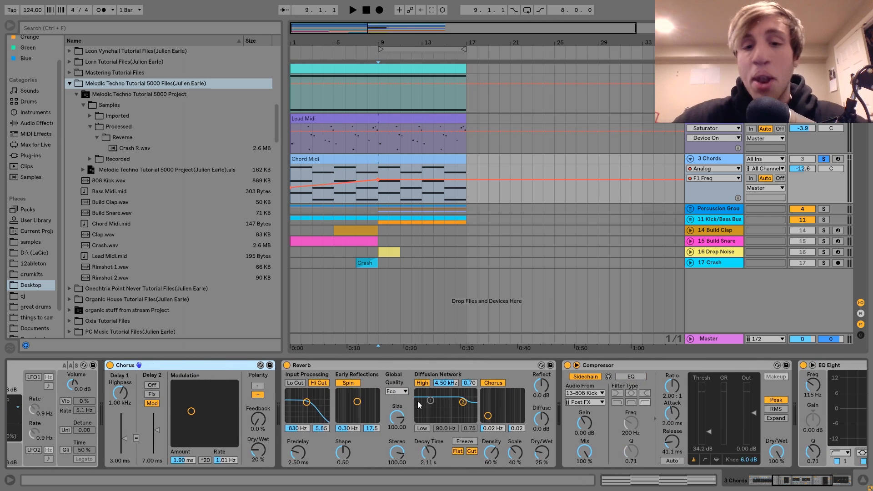
scroll(418, 402, "right", 3)
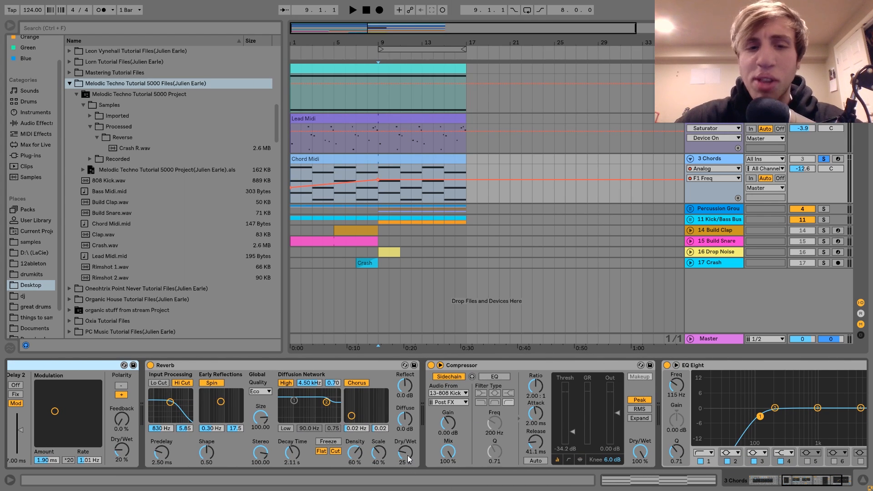
left_click(379, 198)
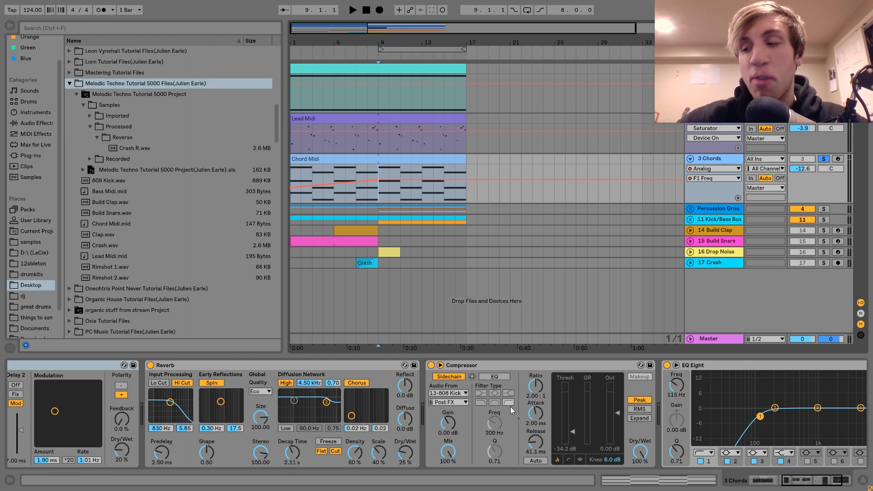
scroll(511, 407, "right", 3)
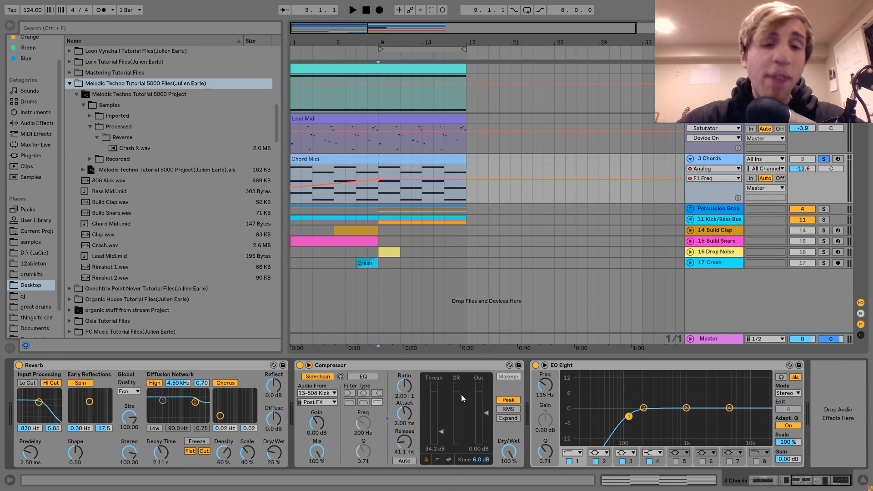
left_click(418, 365)
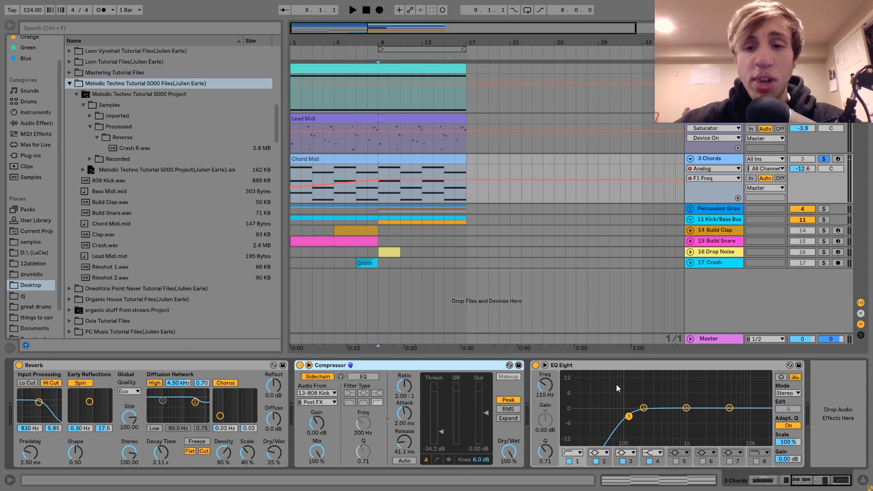
Unfold and solo the Percussion Group, play it from bar 9, and look through its tracks from 5 Operator down to 10 Clap
left_click(692, 210)
scroll(727, 218, "down", 3)
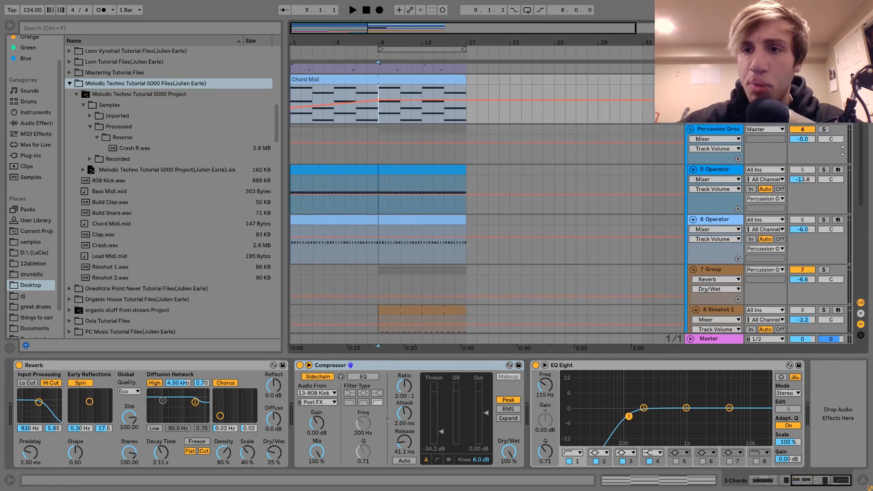
left_click(444, 170)
key("space")
scroll(443, 171, "down", 3)
scroll(444, 171, "down", 4)
scroll(444, 171, "up", 3)
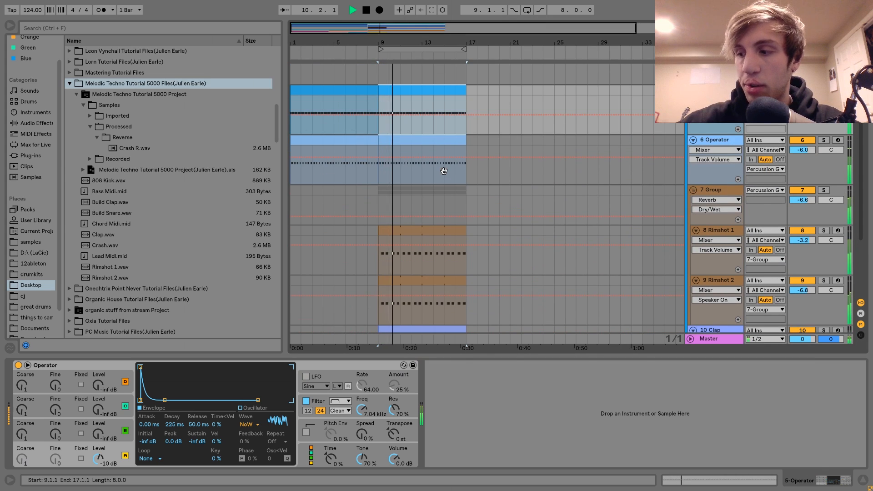
scroll(444, 171, "up", 1)
scroll(444, 171, "up", 3)
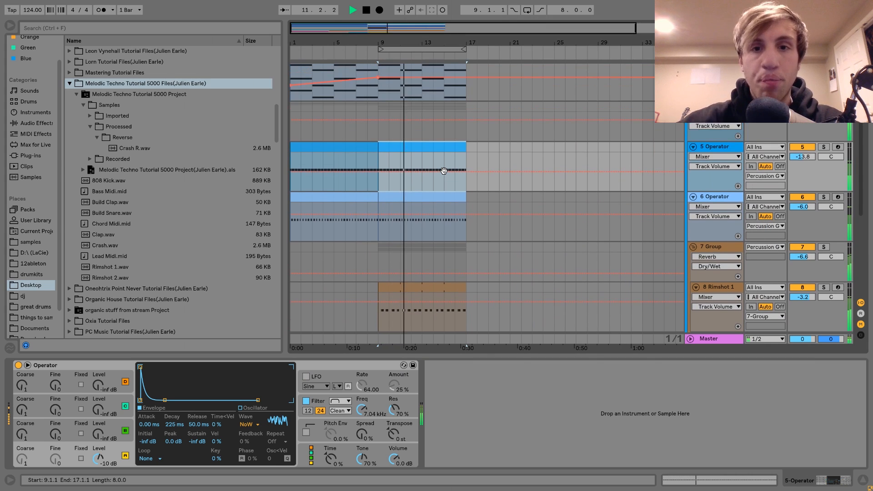
key("space")
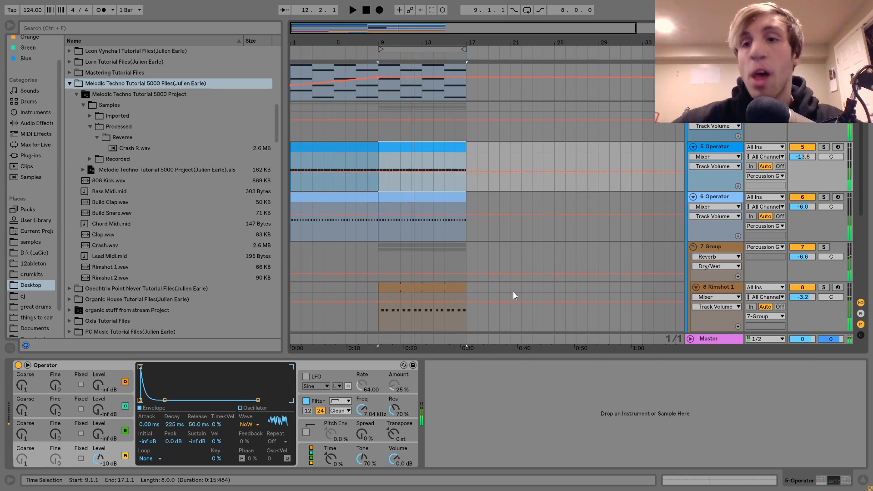
scroll(676, 201, "down", 3)
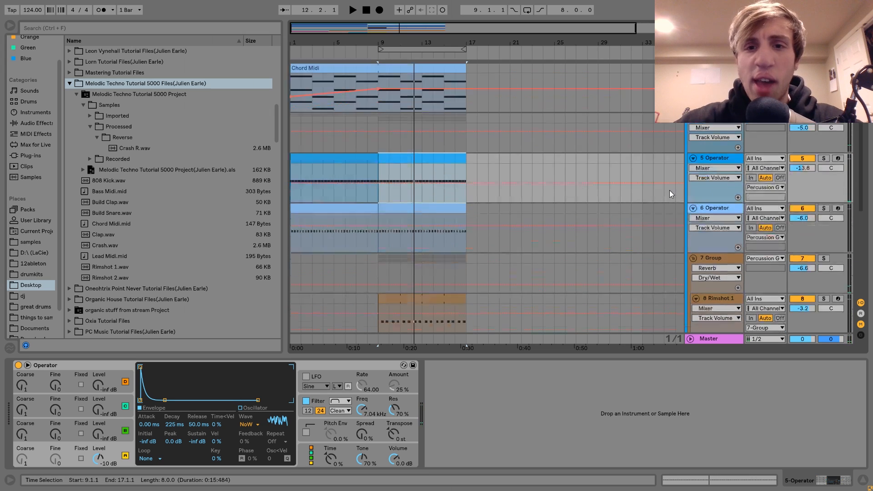
scroll(425, 232, "down", 4)
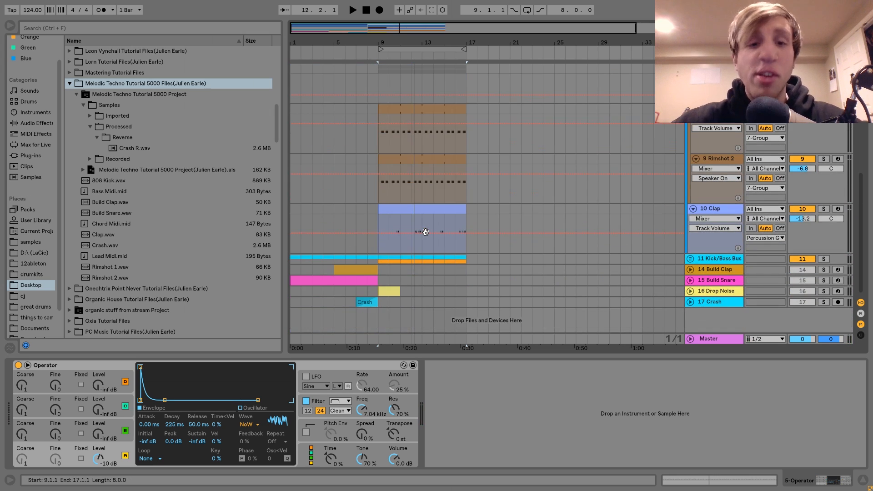
scroll(425, 232, "up", 3)
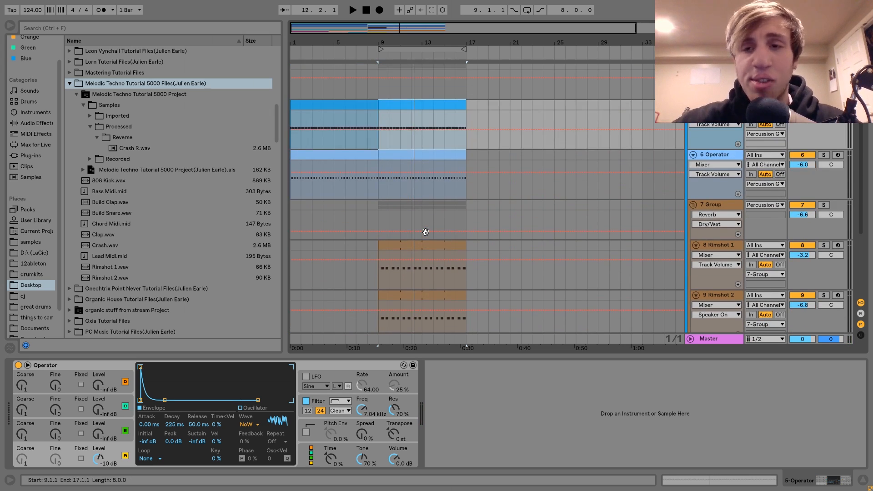
Solo the 5 Operator and 6 Operator tracks inside the Percussion Group and play them from bar 9
scroll(456, 232, "up", 5)
left_click(695, 162)
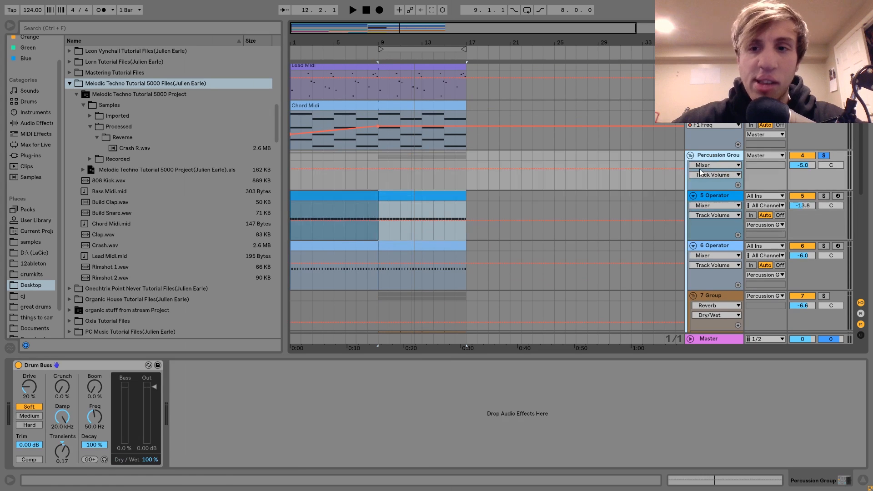
left_click(715, 193)
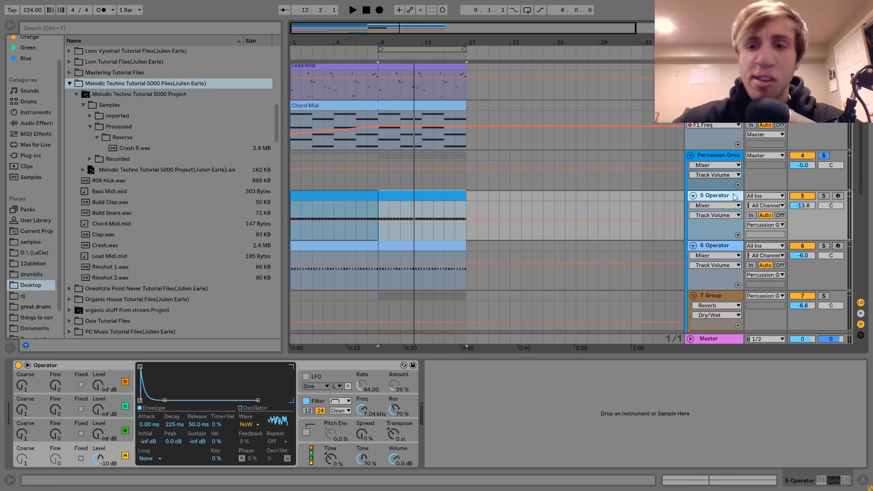
left_click(824, 196)
left_click(823, 246)
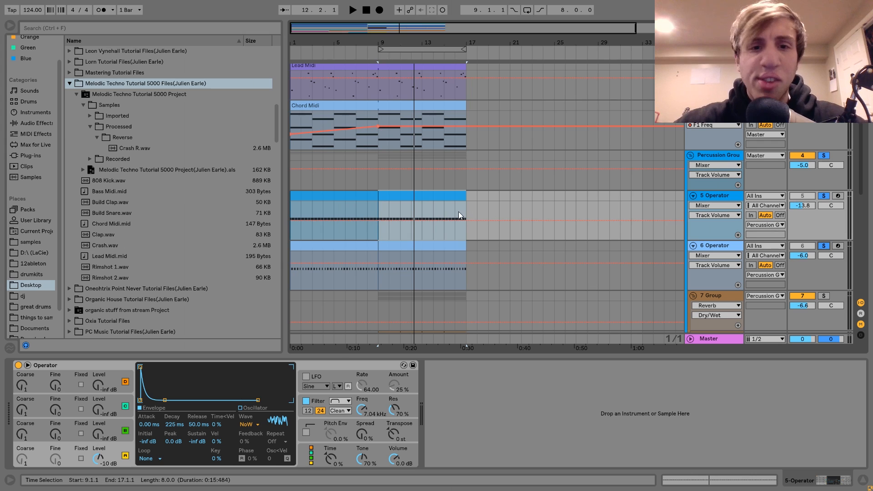
left_click(410, 195)
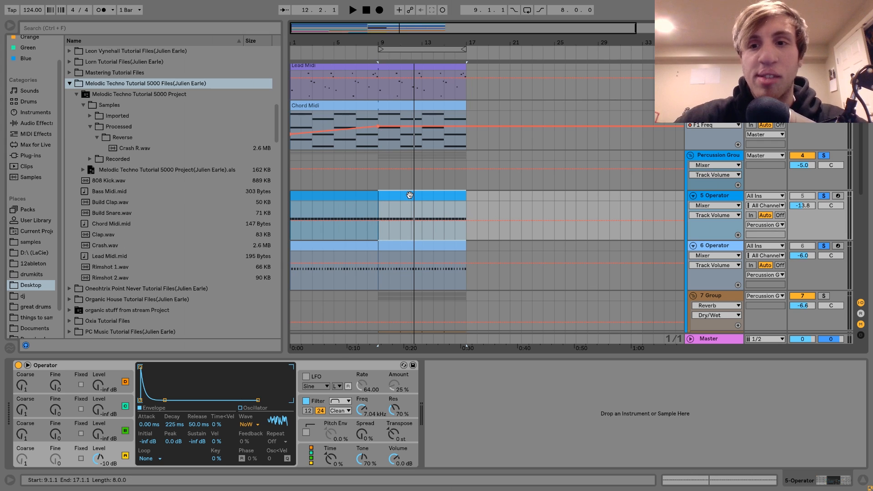
key("space")
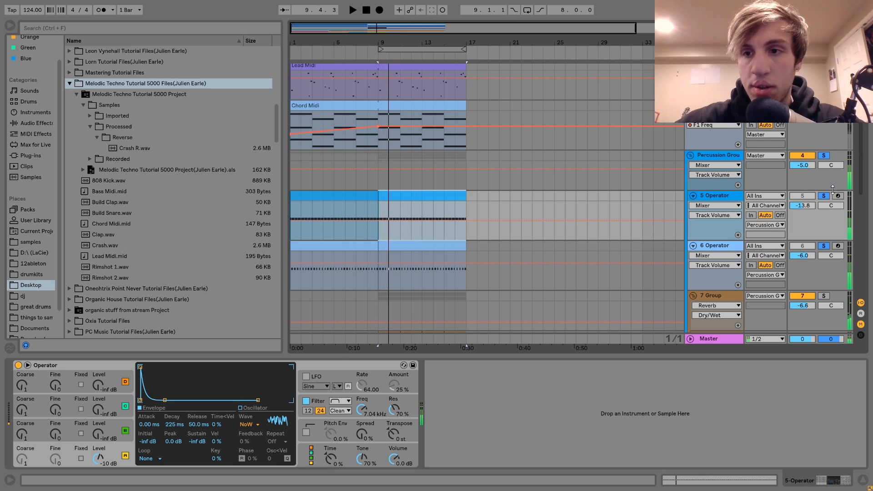
left_click(823, 246)
key("space")
left_click(824, 246)
key("space")
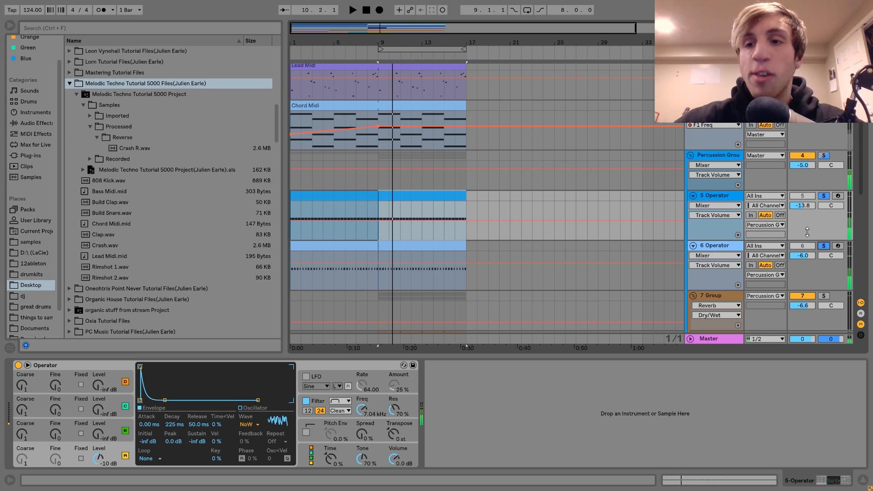
Leave only 5 Operator soloed, and examine its Operator's Oscillator A level, envelope and filter settings
left_click(823, 246)
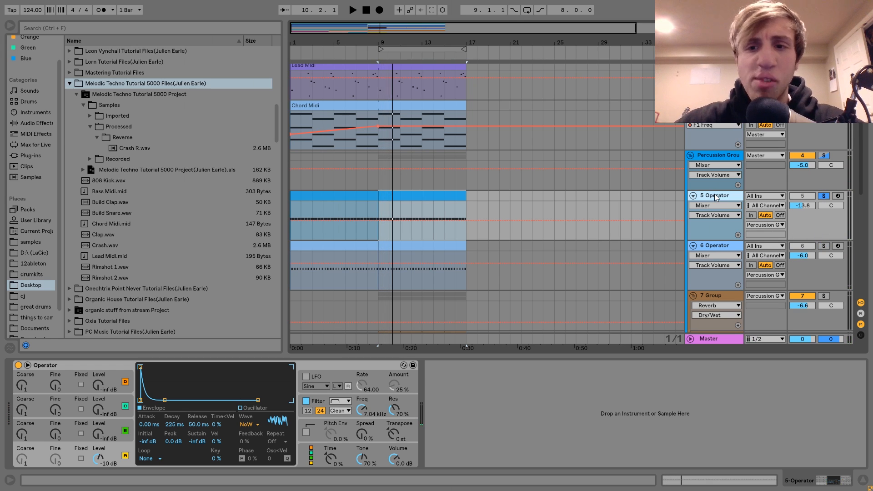
left_click(83, 364)
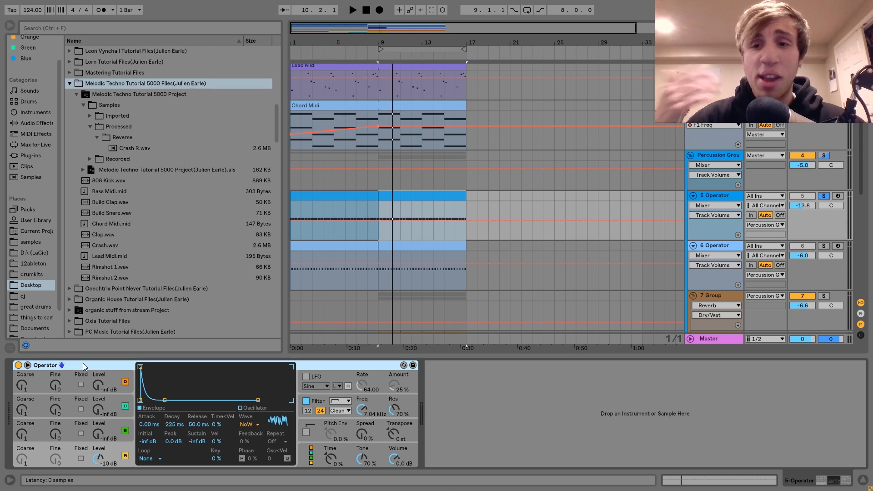
left_click(405, 246)
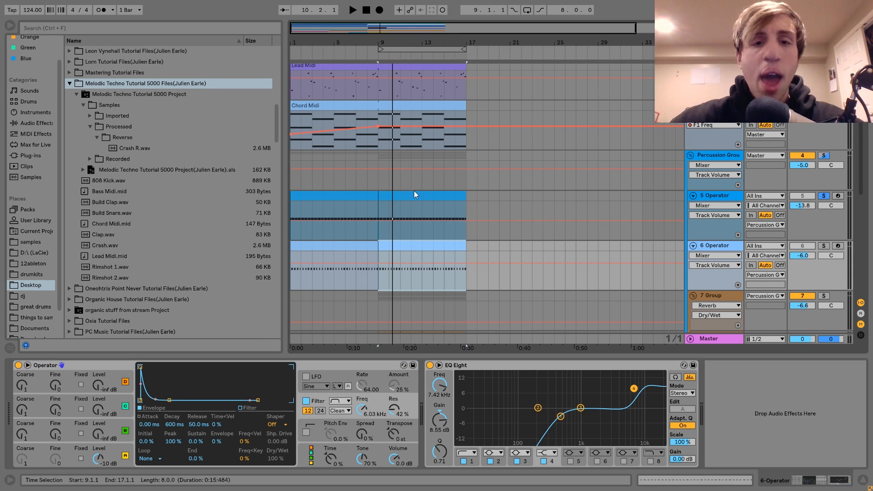
left_click(415, 192)
left_click(118, 454)
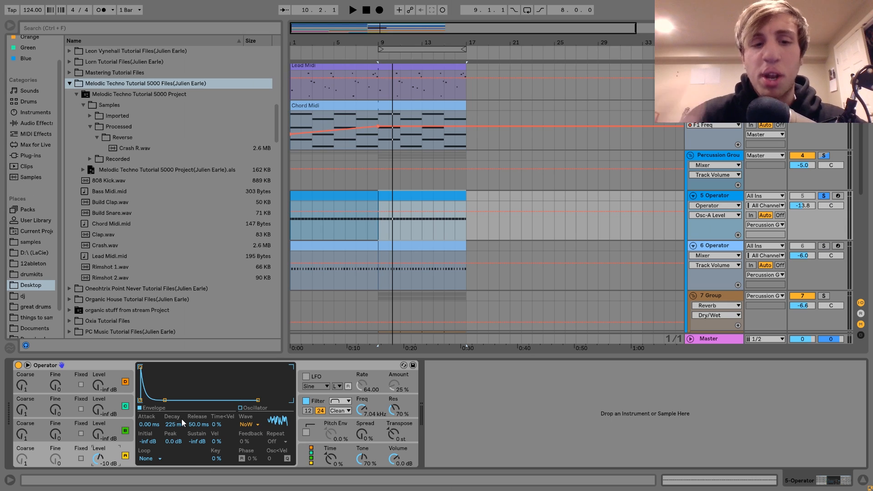
left_click(321, 403)
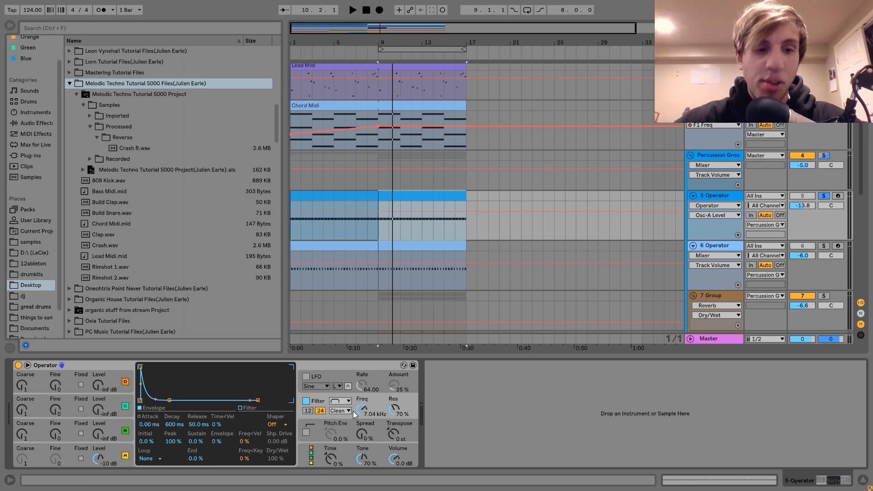
Play 5 Operator from bar 9 with its filter switched off and on again to compare the sound
left_click(306, 403)
key("space")
left_click(307, 402)
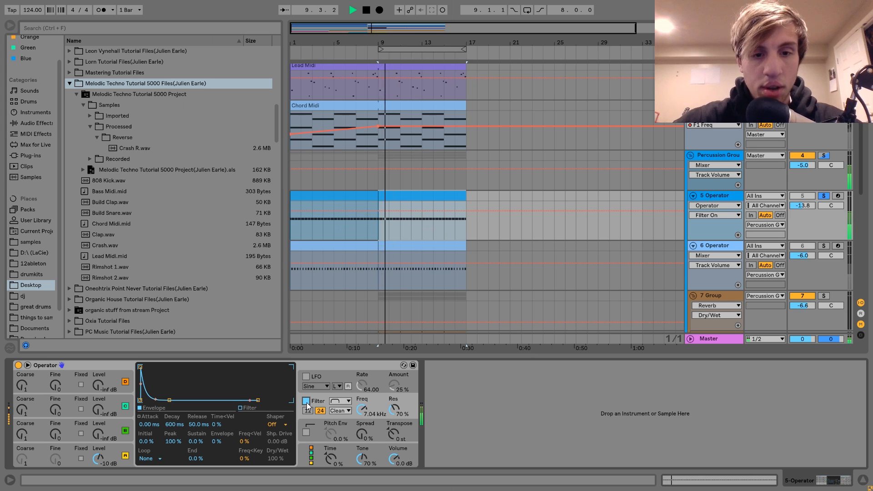
key("space")
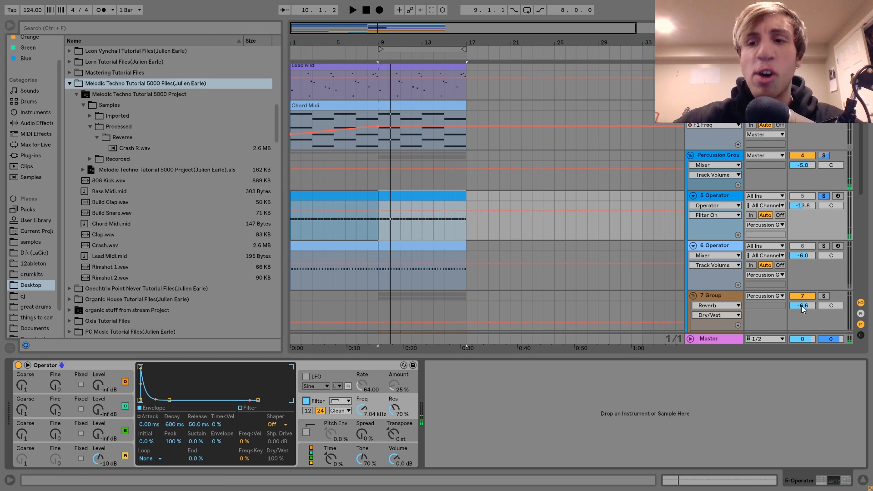
Solo 6 Operator, play it from bar 9, and examine its Operator filter and EQ Eight curve
left_click(827, 246)
left_click(715, 244)
key("space")
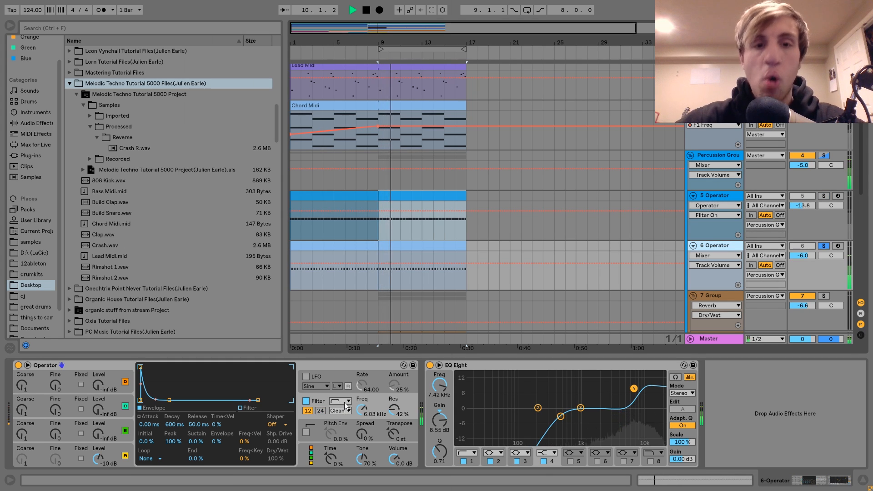
key("space")
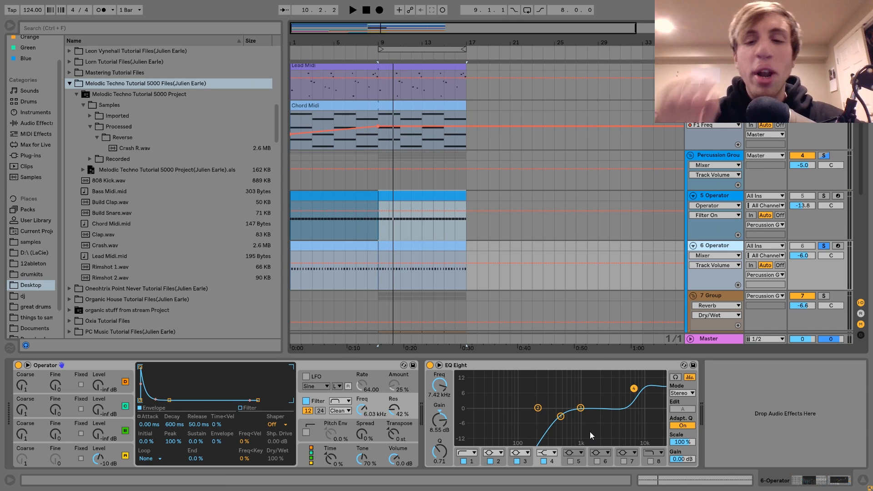
Add 5 Operator to the solo while playing 6 Operator to hear both noise tracks together
key("space")
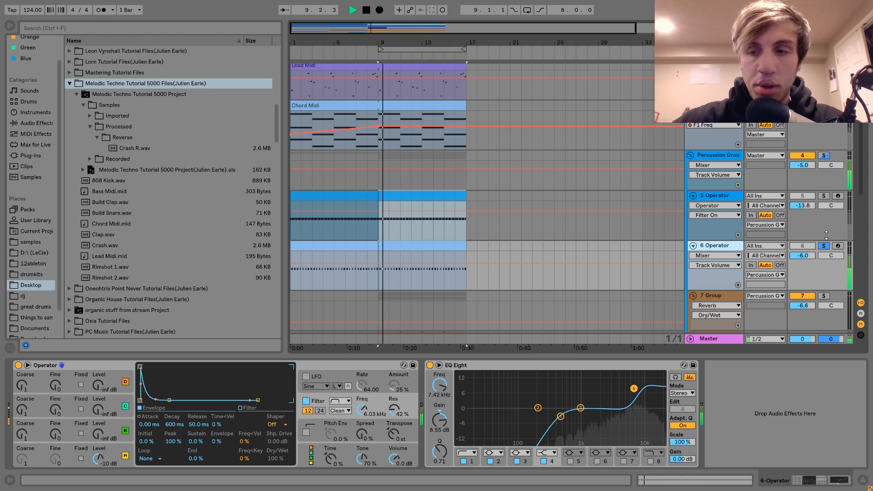
left_click(823, 195)
key("space")
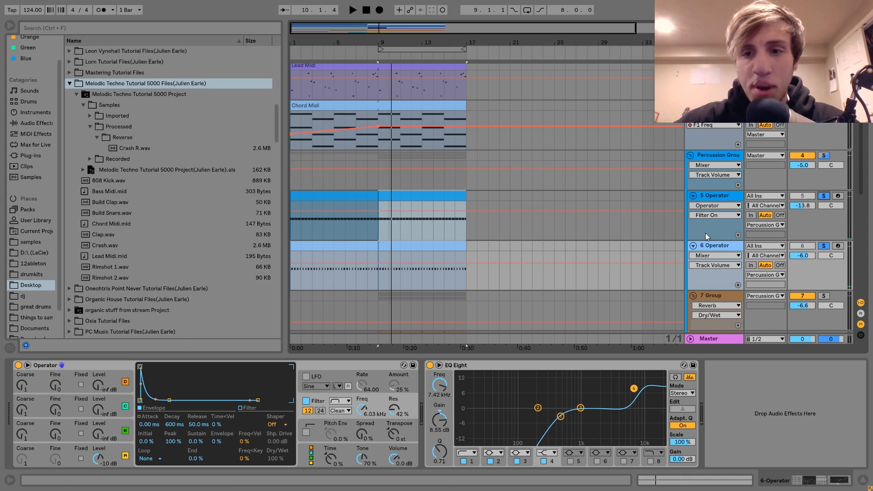
Solo the 7 Group and play its Rimshot 1 and Rimshot 2 tracks together from bar 9
scroll(701, 239, "down", 5)
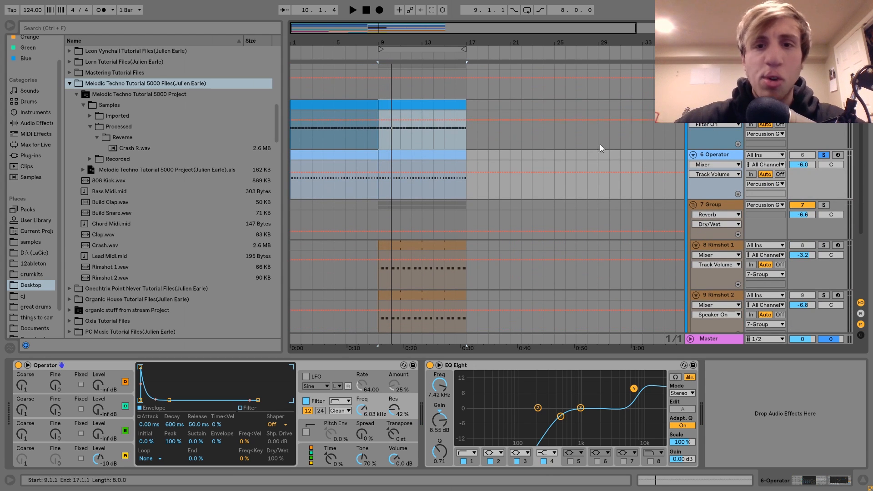
left_click(715, 104)
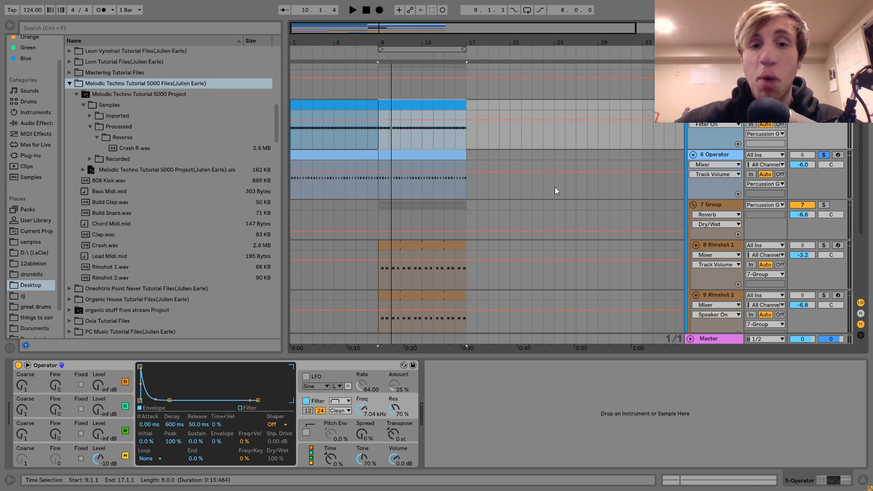
scroll(555, 187, "down", 5)
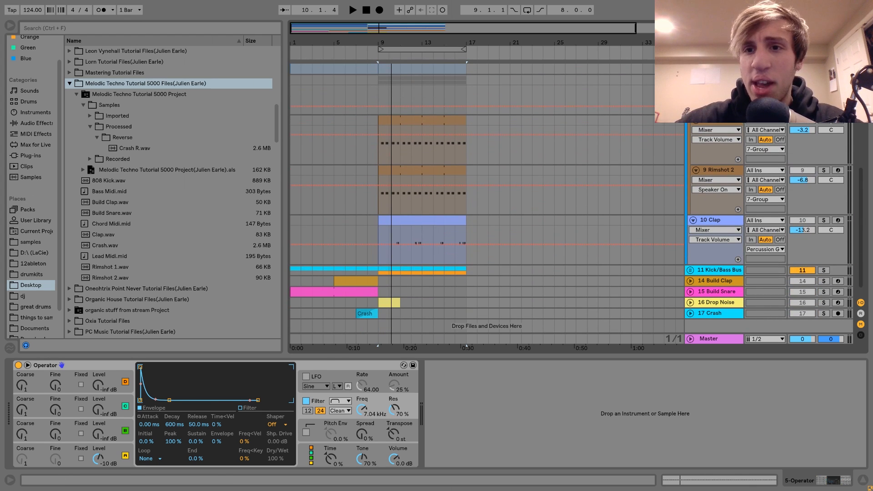
left_click(715, 80)
left_click(802, 170)
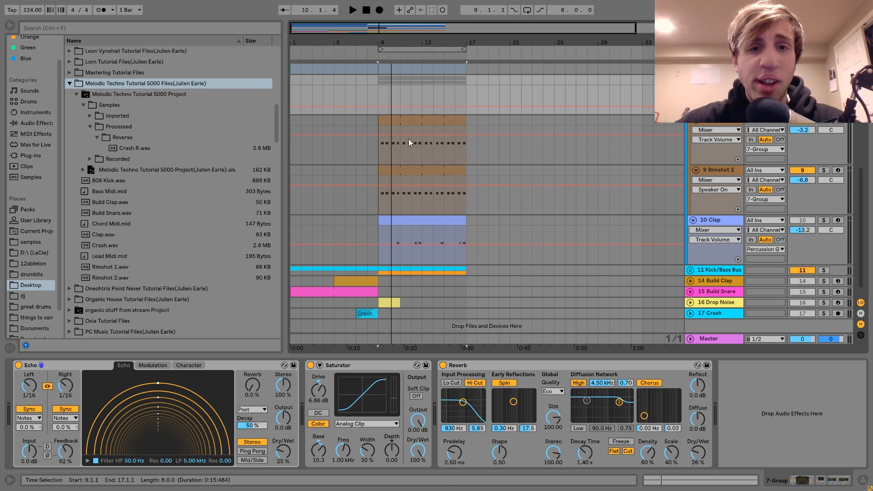
left_click(398, 120)
key("space")
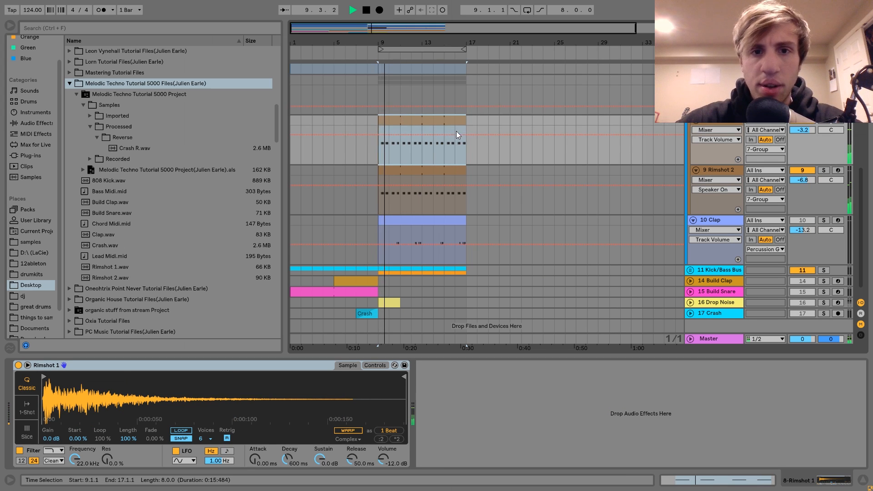
key("space")
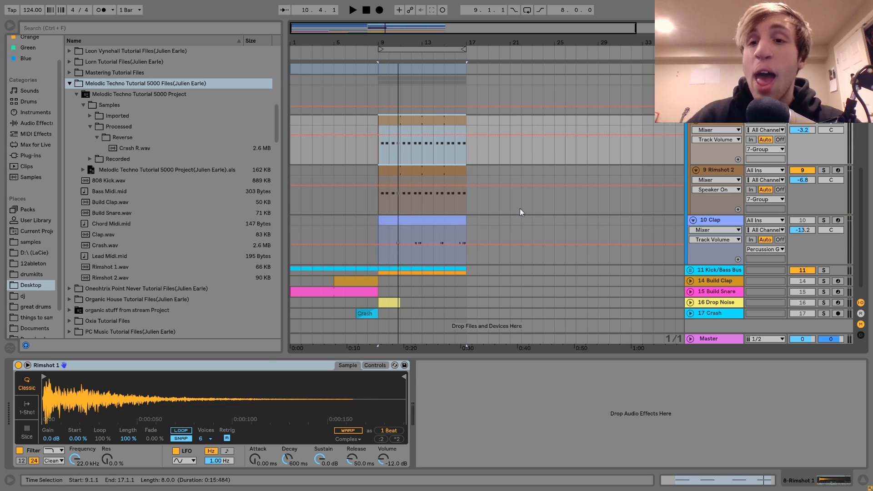
Solo the 8 Rimshot 1 track and play it on its own from bar 9
left_click(711, 117)
left_click(825, 132)
key("space")
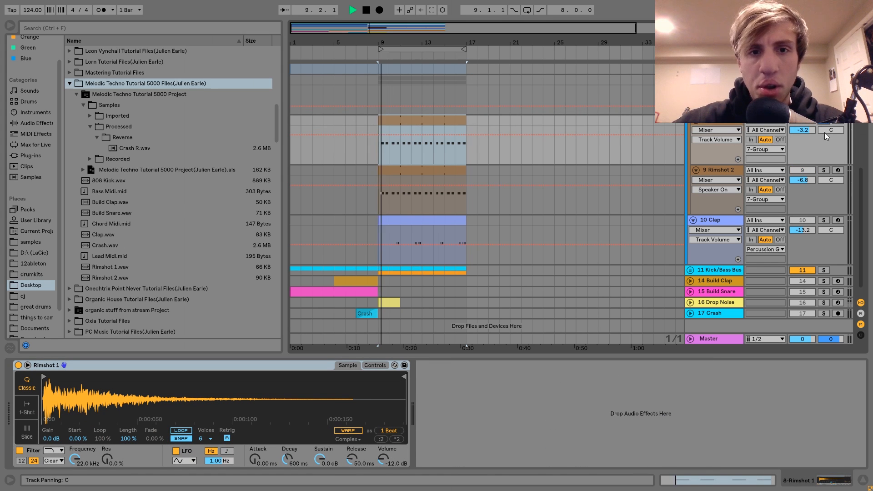
key("space")
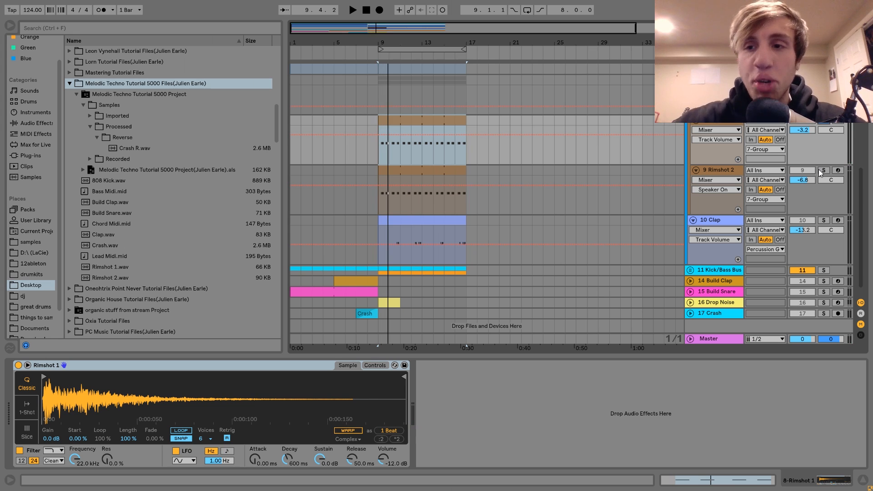
Solo the 9 Rimshot 2 track, show its sample, and play it on its own from bar 9
left_click(824, 170)
left_click(732, 169)
key("space")
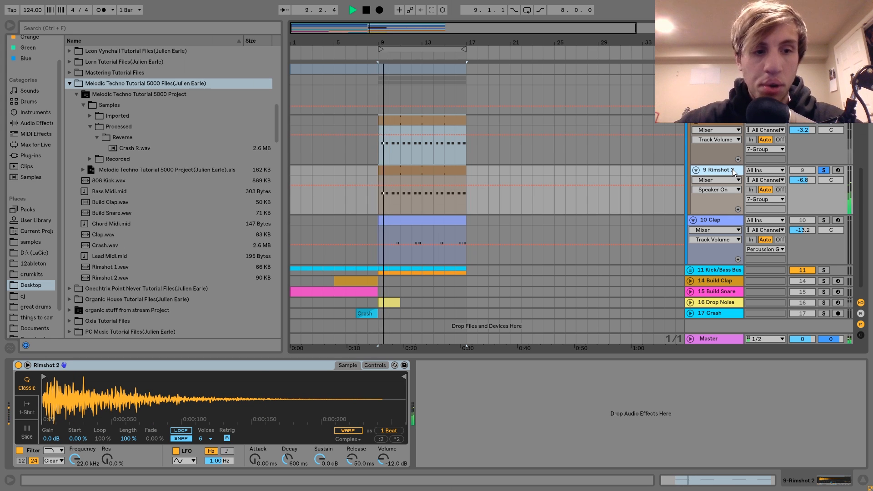
key("space")
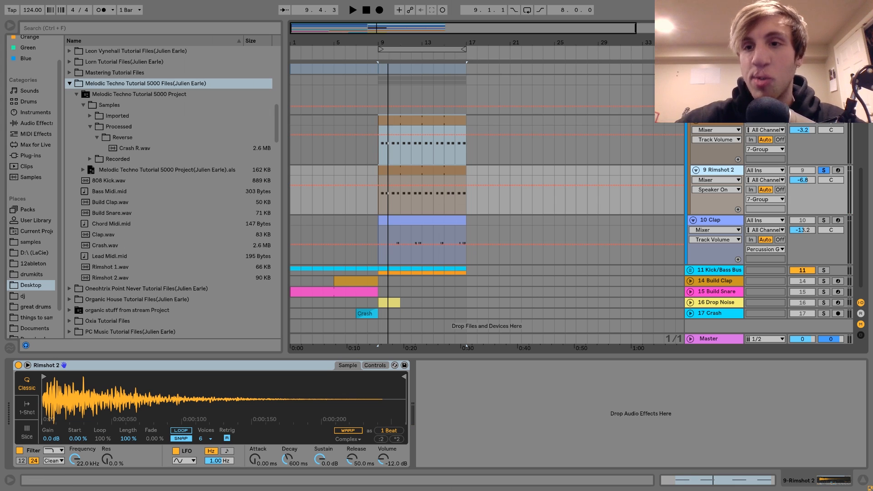
Solo the whole 7 Group, show its Echo, Saturator and Reverb, and play it from bar 9
left_click(823, 79)
left_click(721, 79)
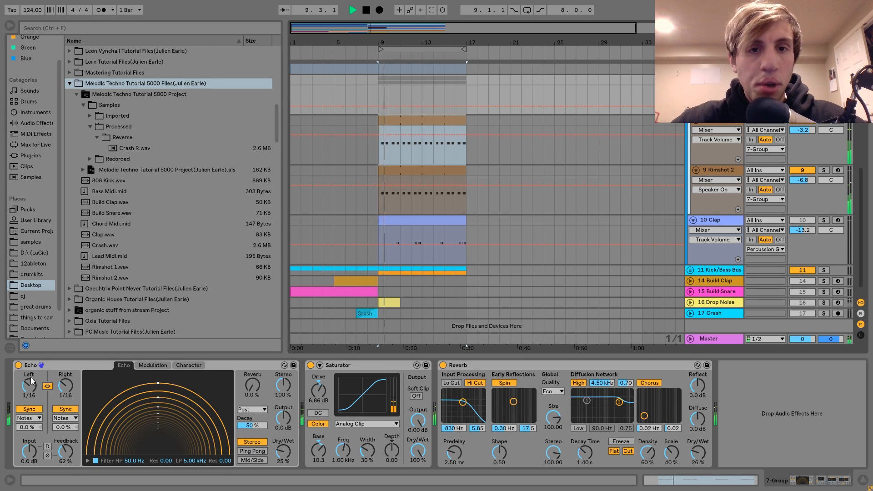
key("space")
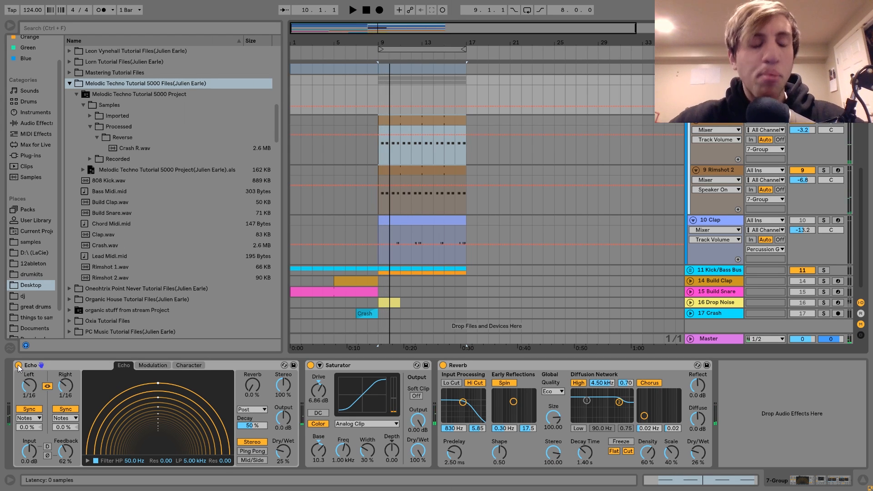
Play the 7 Group with its Echo bypassed and re-enabled to compare the delay's effect
key("space")
left_click(19, 366)
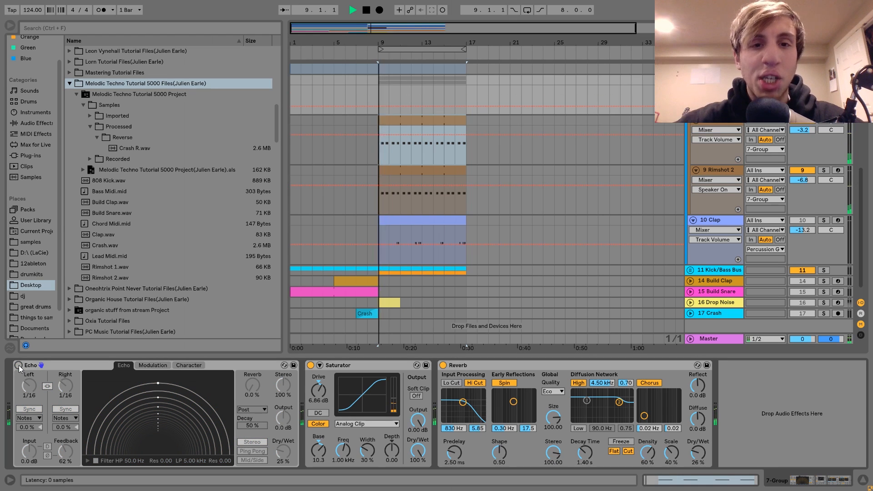
left_click(18, 365)
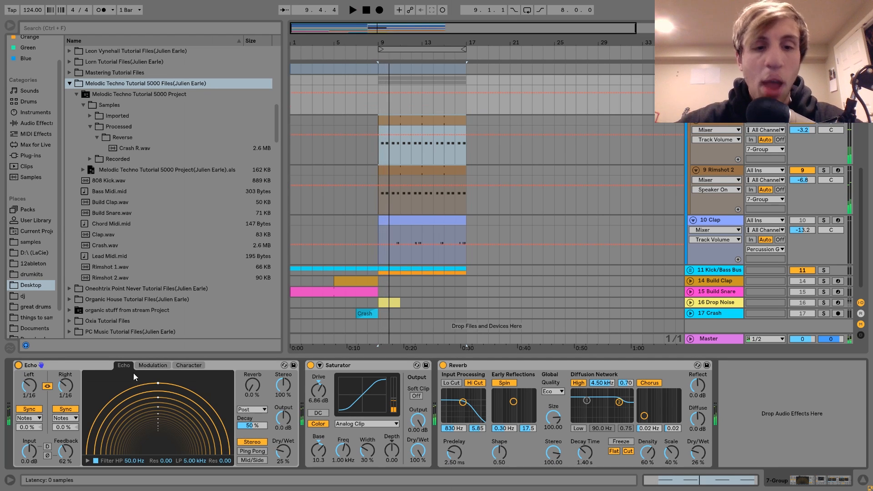
key("space")
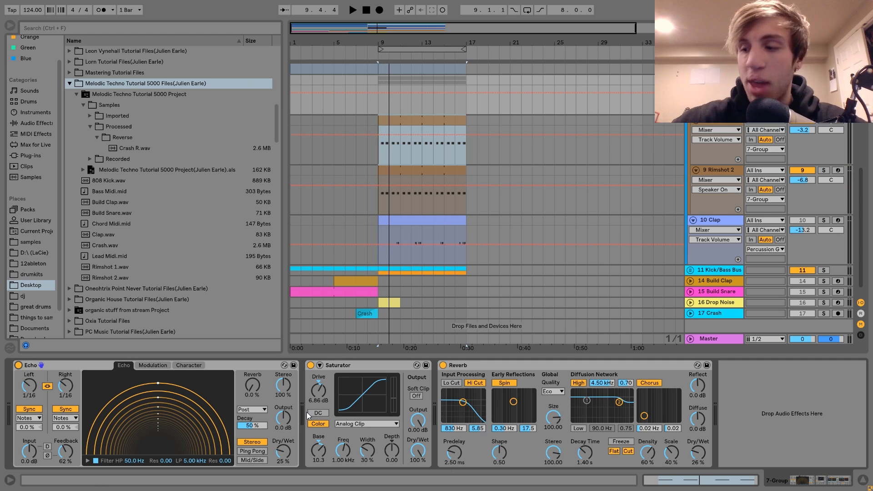
Play the 7 Group with its Saturator bypassed and re-enabled to compare the saturation
left_click(311, 365)
key("space")
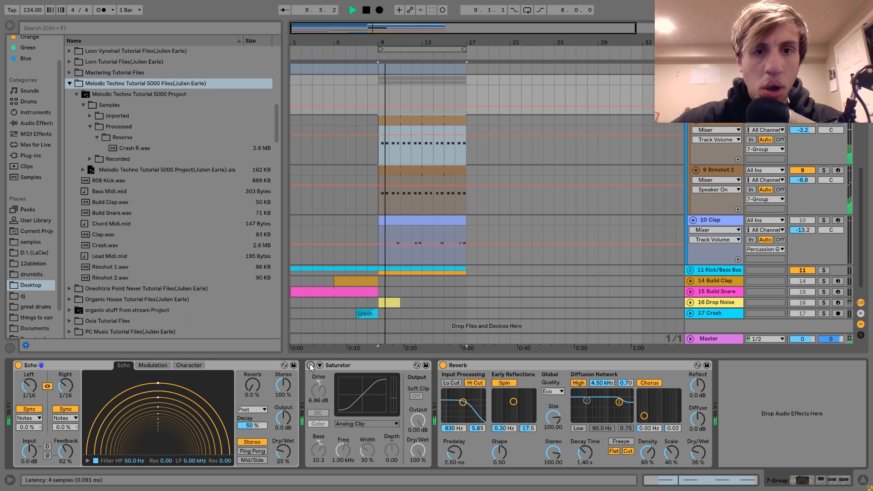
left_click(311, 365)
key("space")
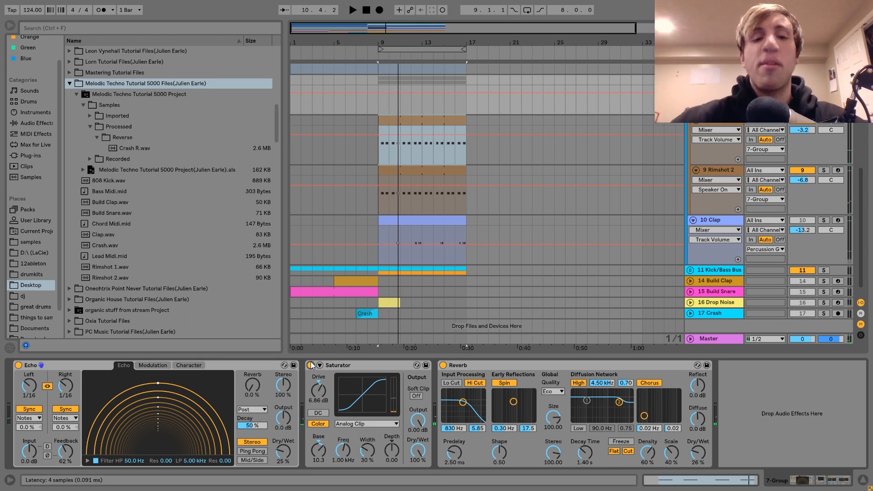
Show the 7 Group's Reverb settings and play the group through them from bar 9
left_click(476, 361)
key("space")
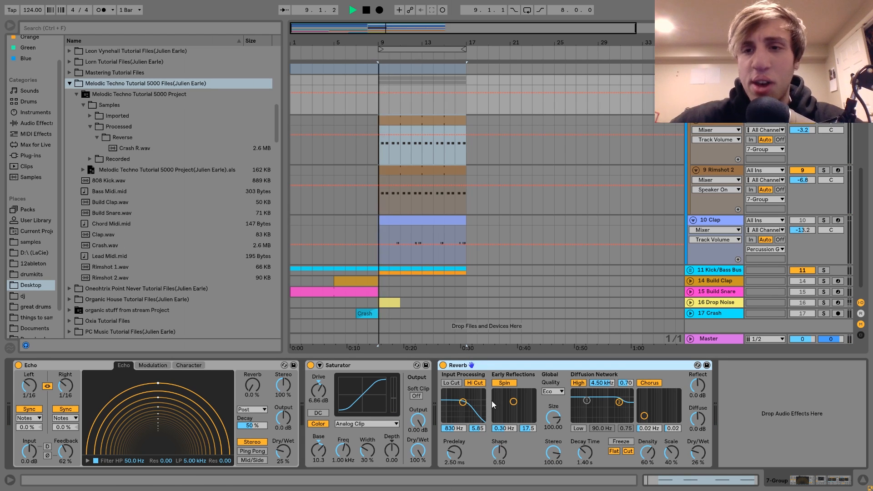
key("space")
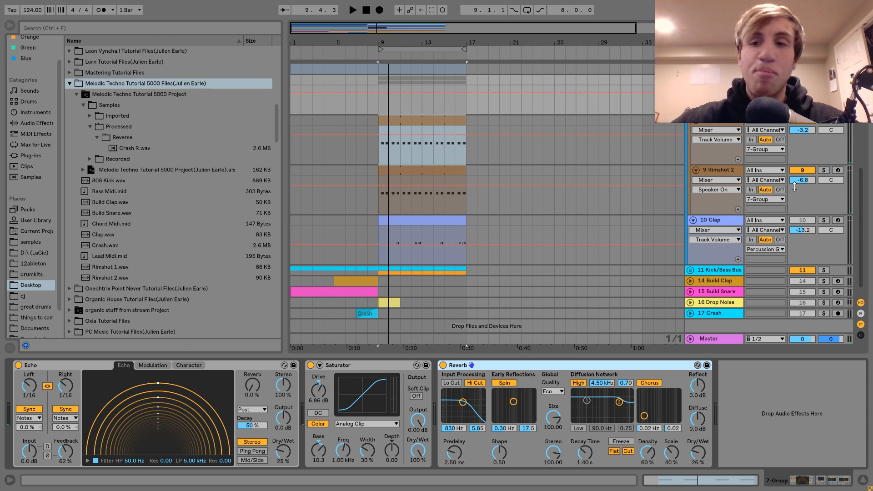
Solo the 10 Clap track, show its sample and effects, and play it on its own from 10.3.1
left_click(825, 220)
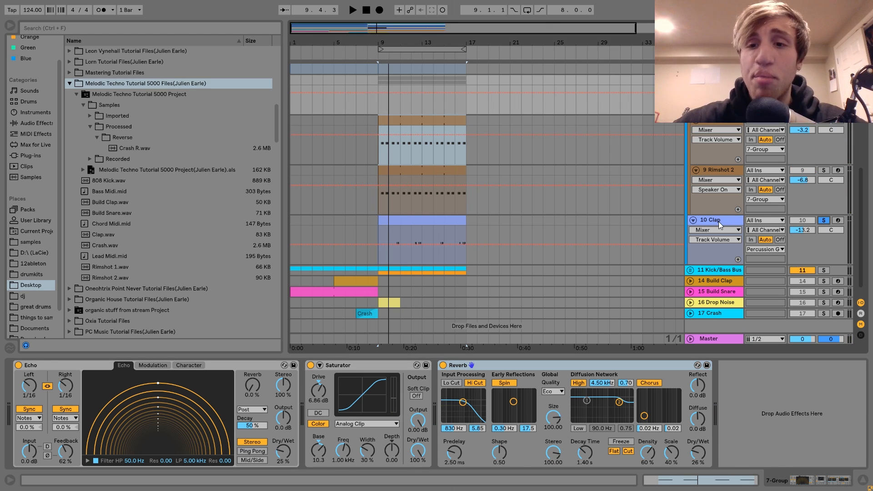
left_click(651, 240)
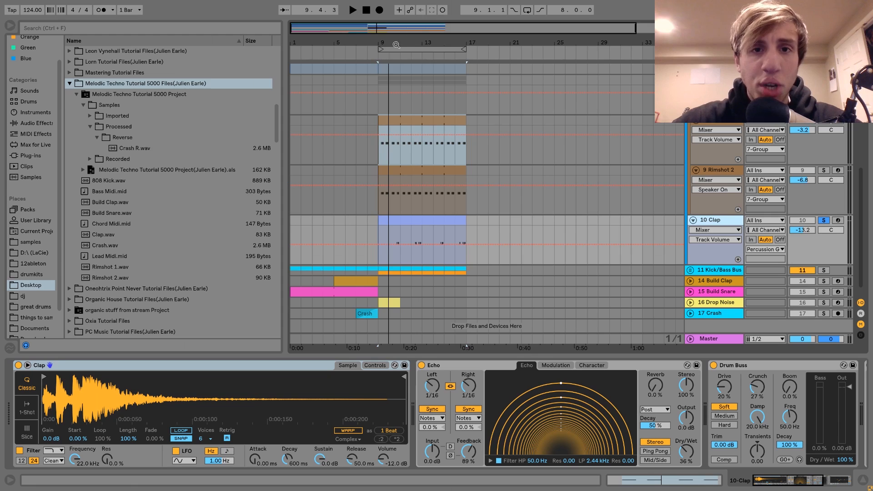
left_click_drag(396, 45, 373, 97)
left_click(422, 259)
key("space")
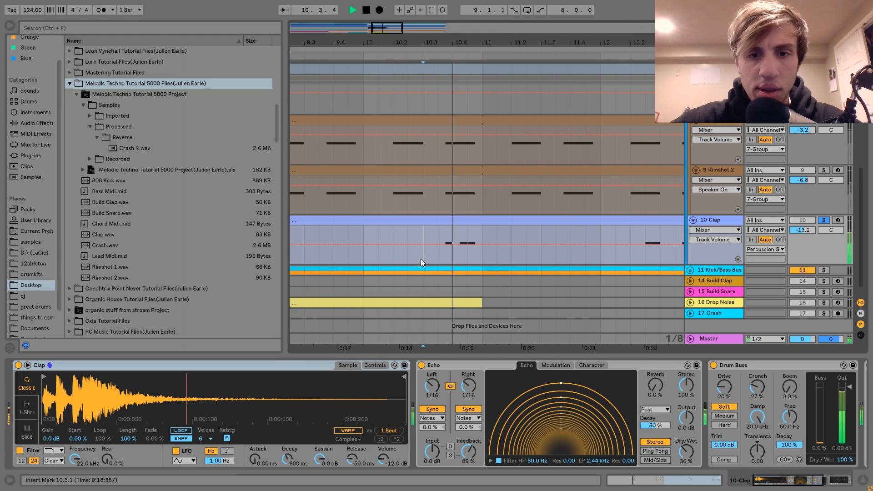
Unsolo the 10 Clap track and play it within the full mix from bar 10
left_click(824, 220)
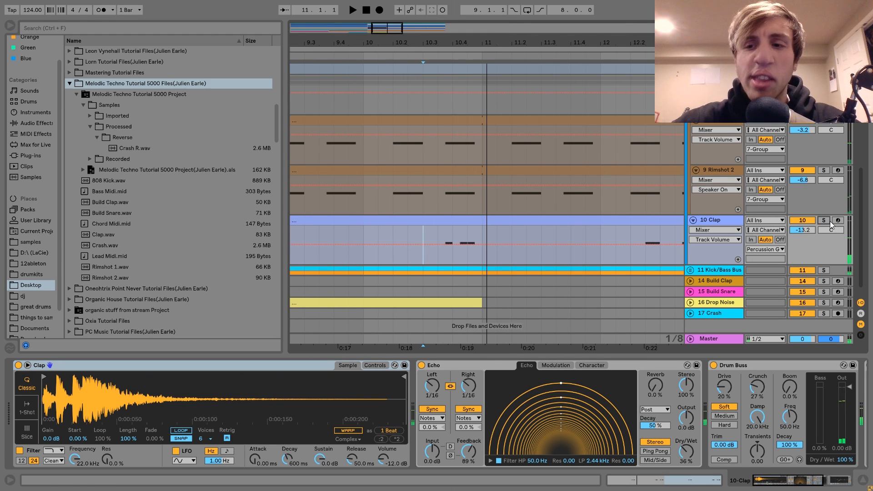
key("space")
left_click(365, 257)
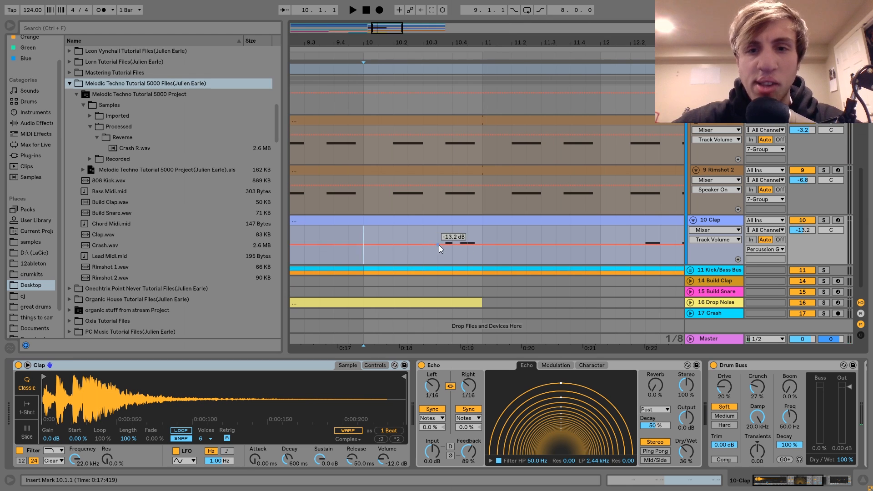
key("space")
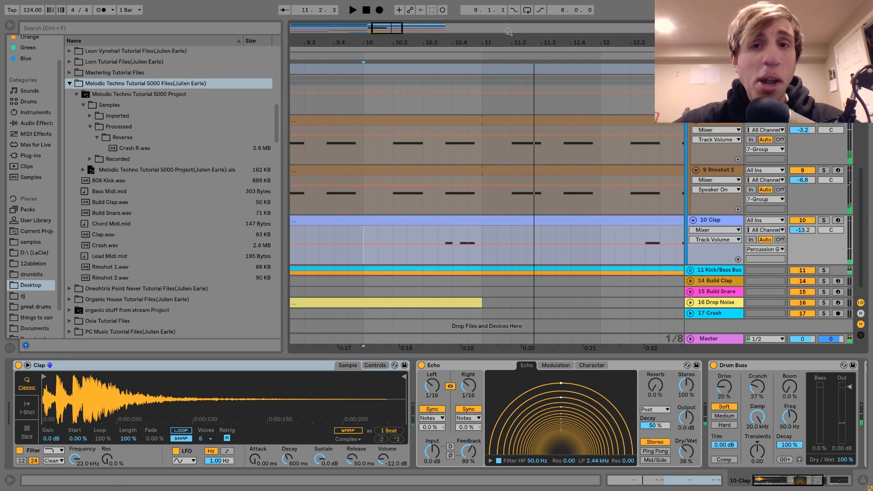
Solo the 10 Clap track again and preview Clap.wav from the tutorial files folder
mouse_move(513, 42)
left_mouse_down()
mouse_move(513, 9)
mouse_move(512, 27)
left_mouse_up()
left_click(824, 220)
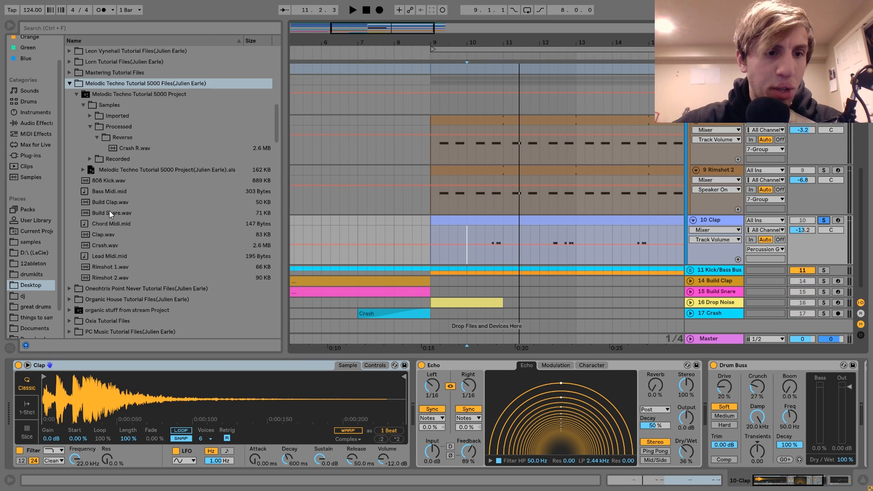
left_click(97, 235)
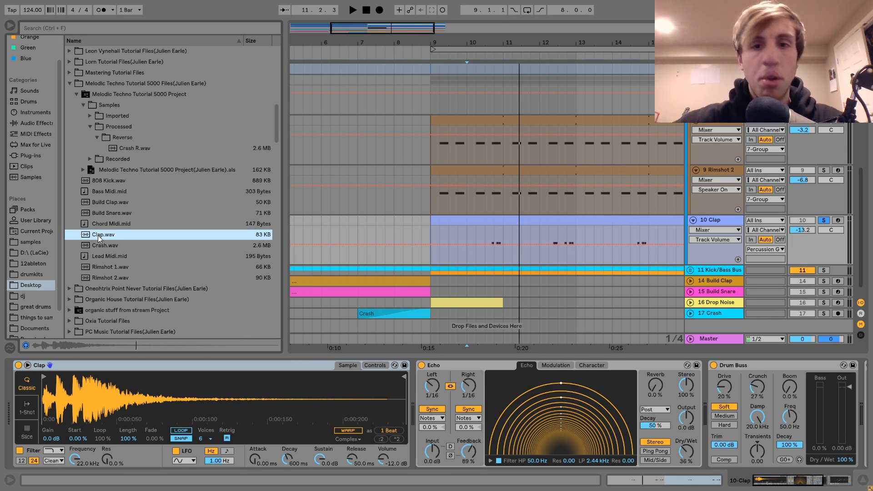
Examine the MIDI notes of the 10 Clap clip and return to the track's devices
left_click(484, 263)
scroll(541, 251, "left", 3)
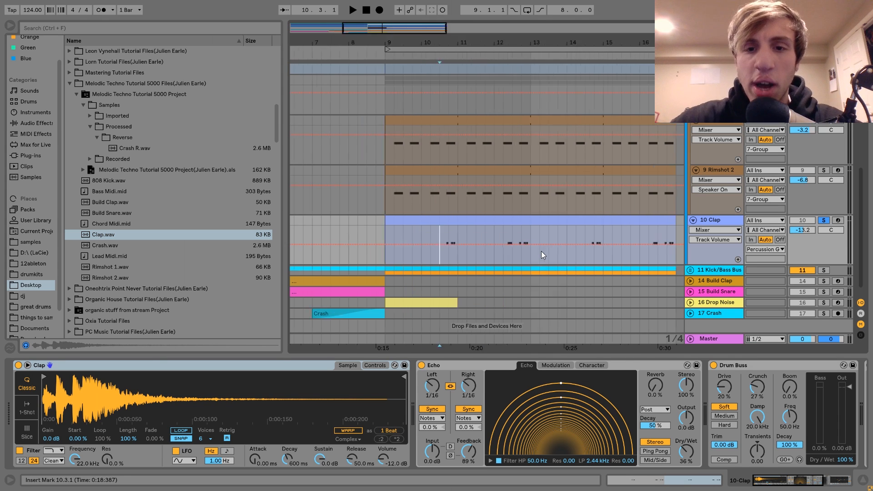
double_click(507, 222)
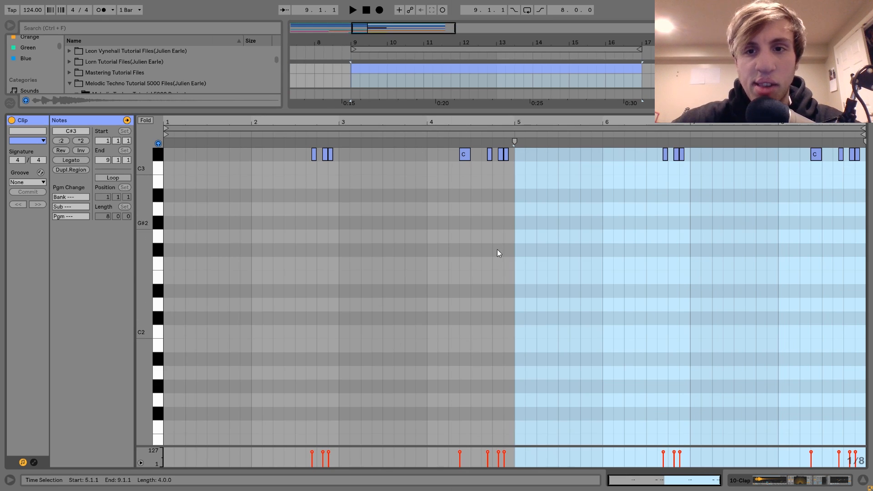
left_click(784, 480)
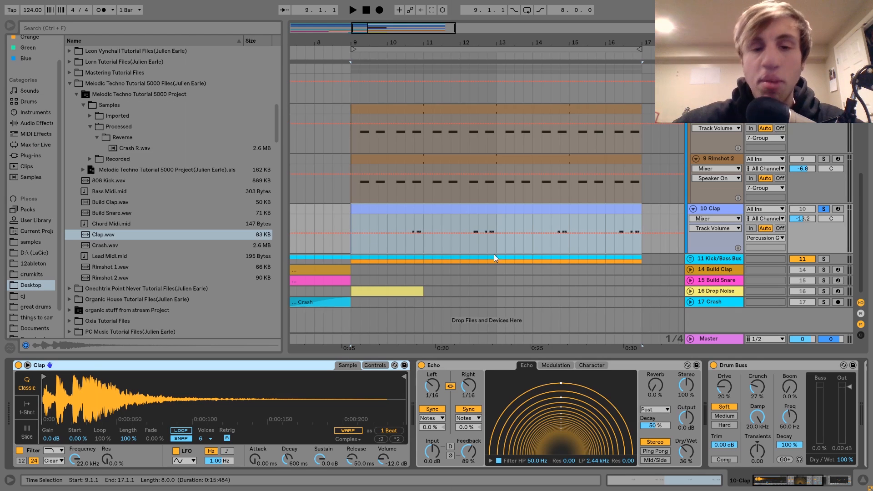
Show the Clap track's Echo and Drum Buss settings and play the soloed clap from 10.3.1
left_click(406, 249)
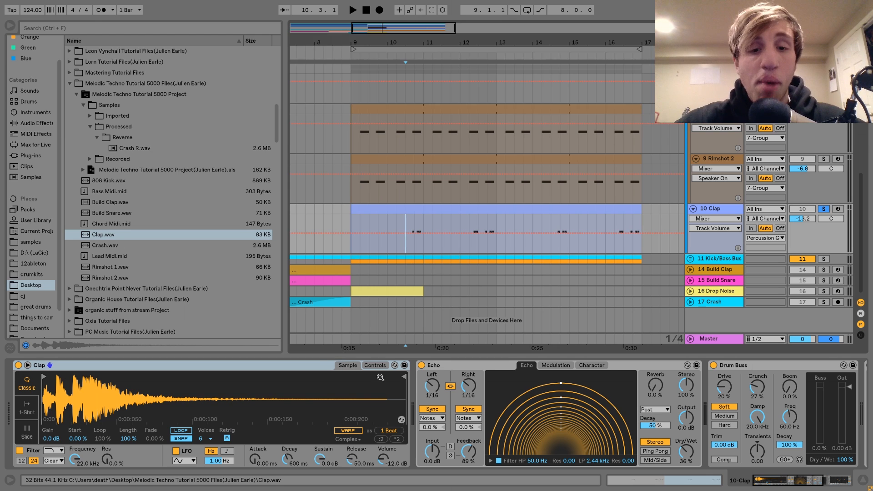
scroll(380, 377, "down", 5)
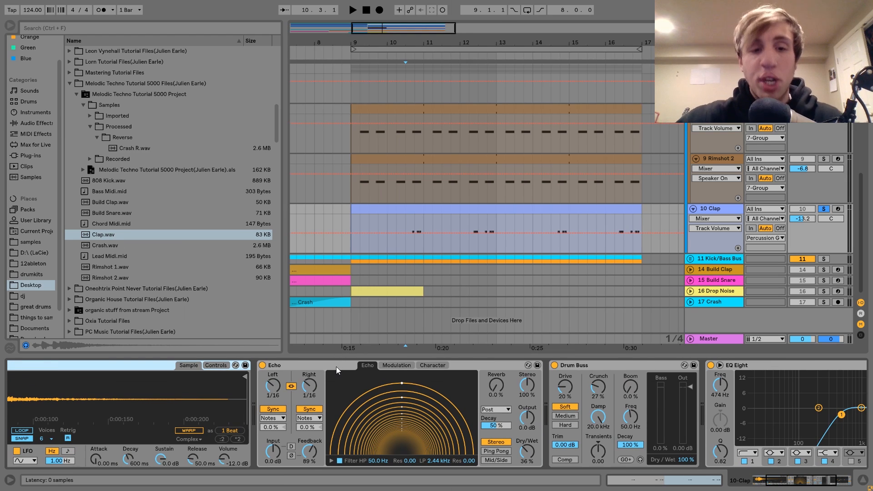
key("space")
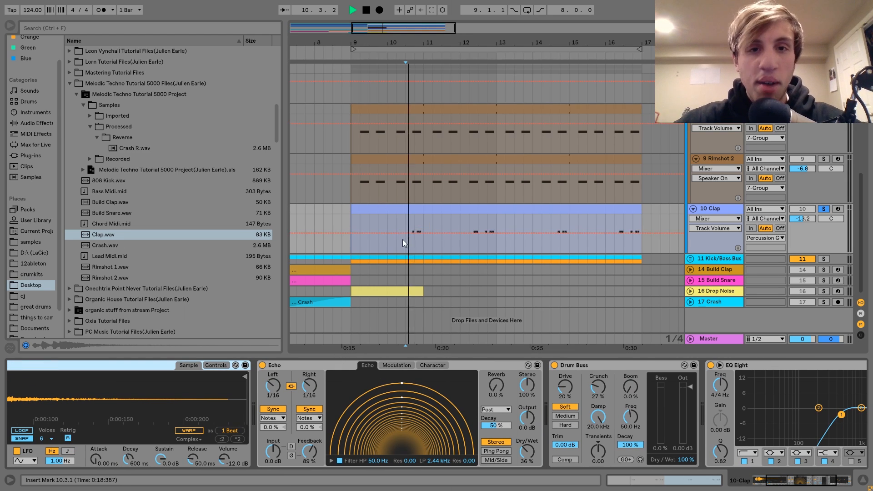
key("space")
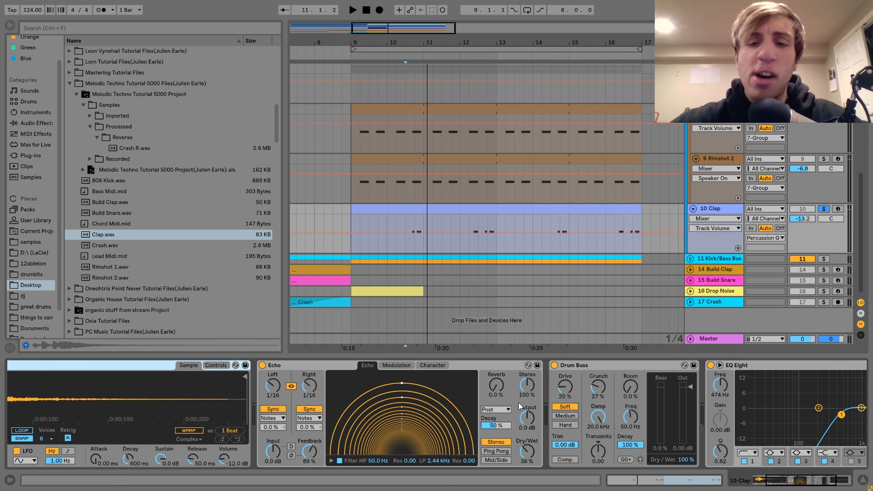
Compare the raw Clap.wav sample with the Clap track's processing and examine its Echo, Drum Buss and EQ Eight
scroll(518, 403, "right", 5)
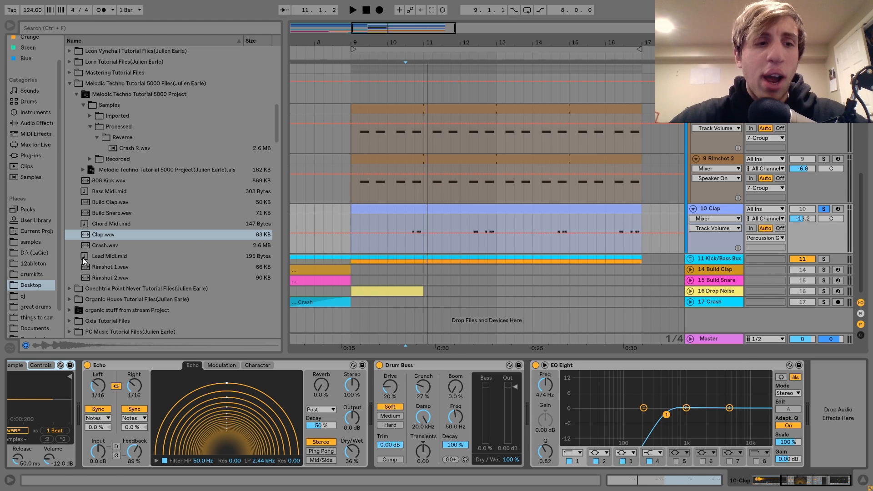
left_click(101, 234)
key("space")
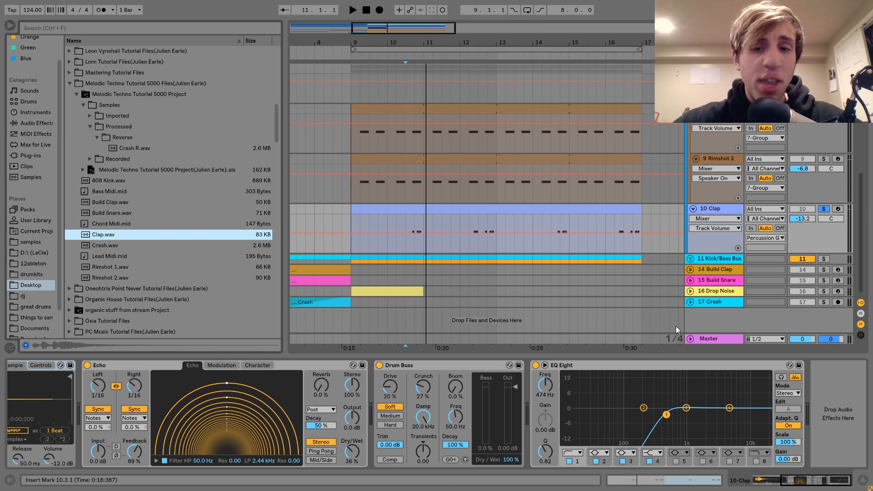
left_click(299, 369)
left_click(446, 366)
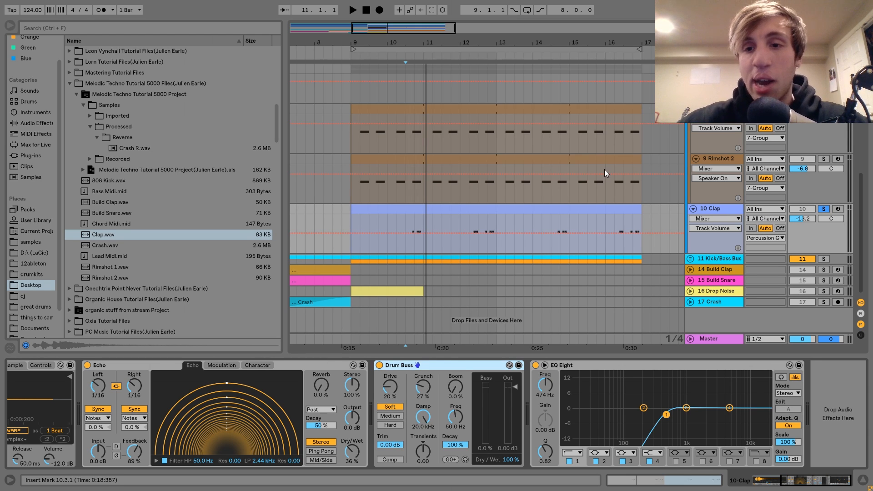
Play the Percussion Group from bar 9 with its Drum Buss bypassed and re-enabled to compare the effect
scroll(604, 169, "up", 10)
left_click(708, 190)
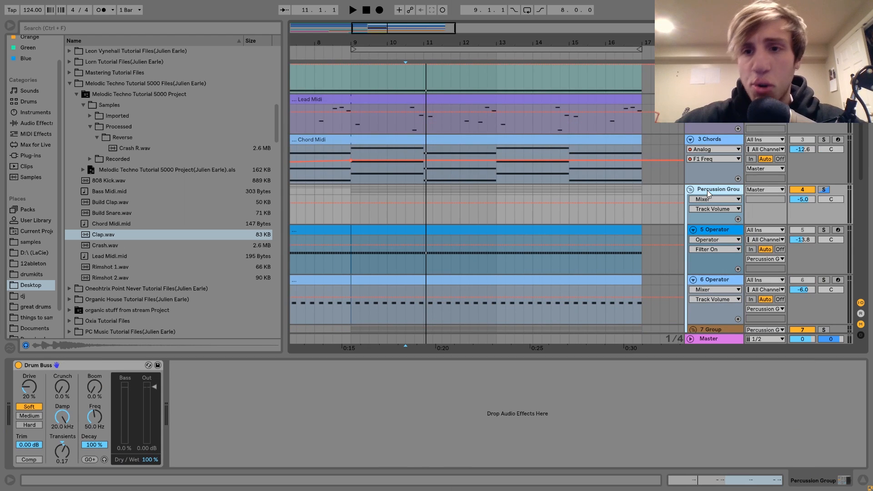
left_click(351, 189)
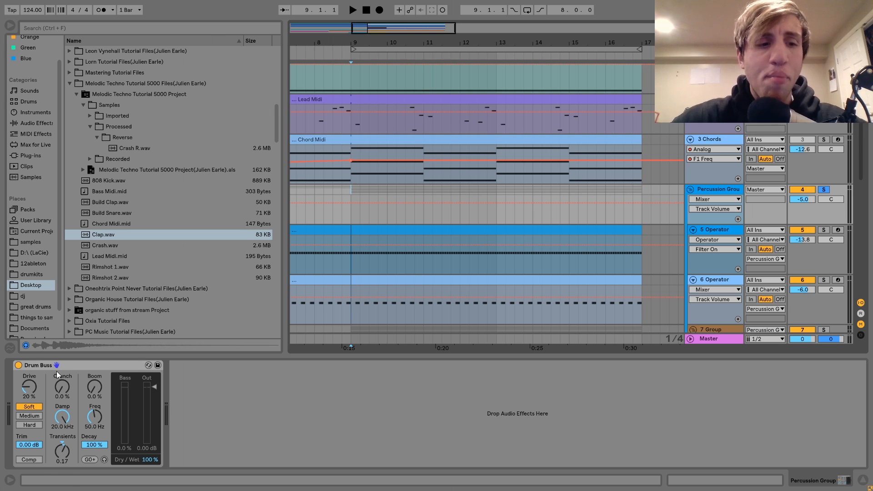
key("space")
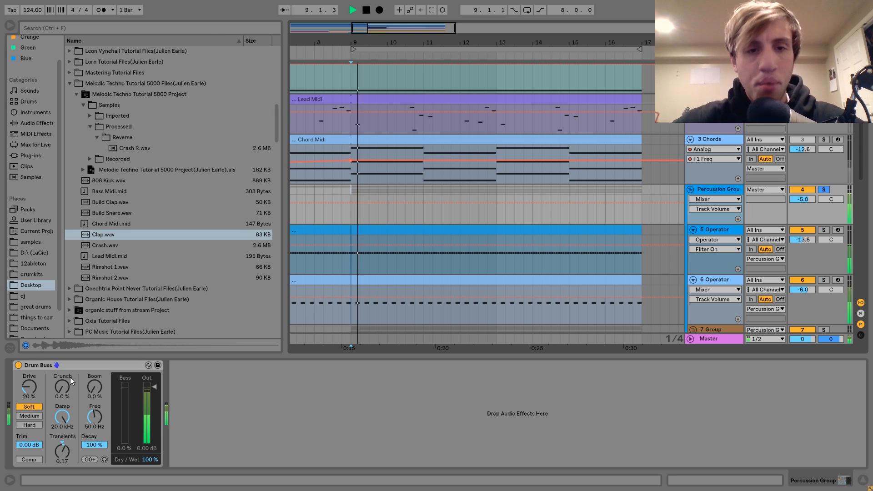
left_click(18, 365)
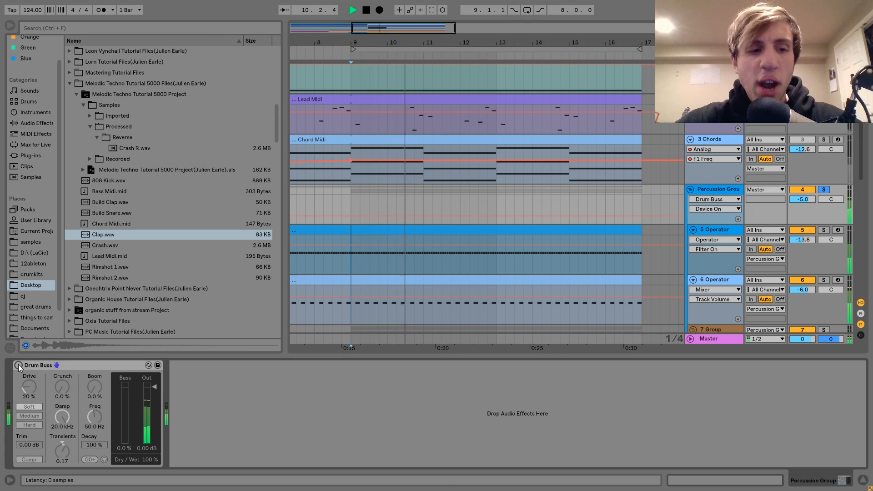
left_click(18, 365)
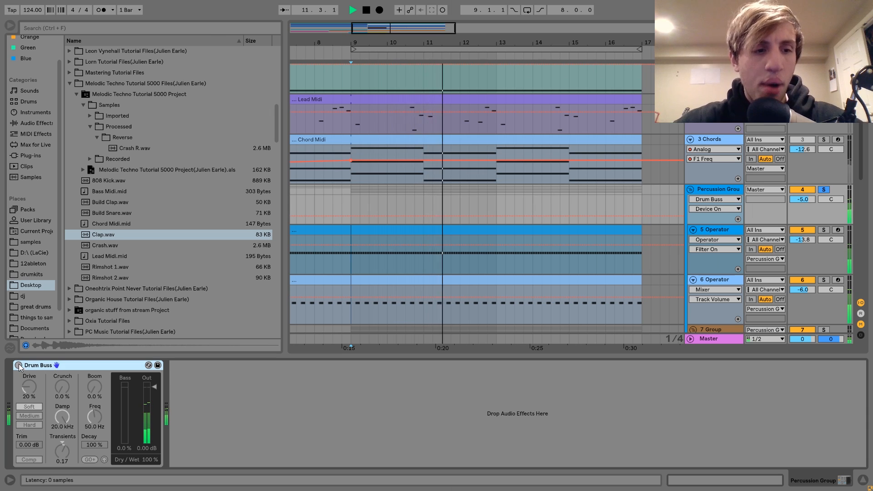
left_click(18, 365)
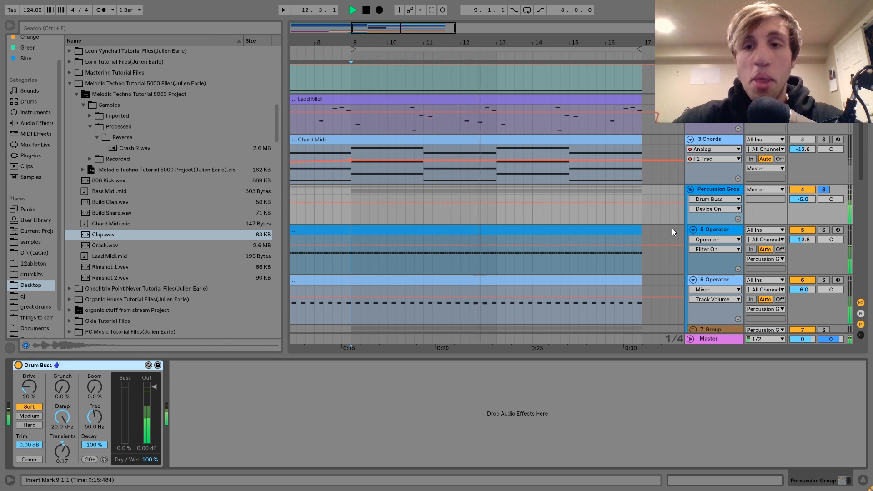
Collapse the Percussion Group, expand the 11 Kick/Bass Bus group, and solo the bus
left_click(690, 190)
left_click(712, 219)
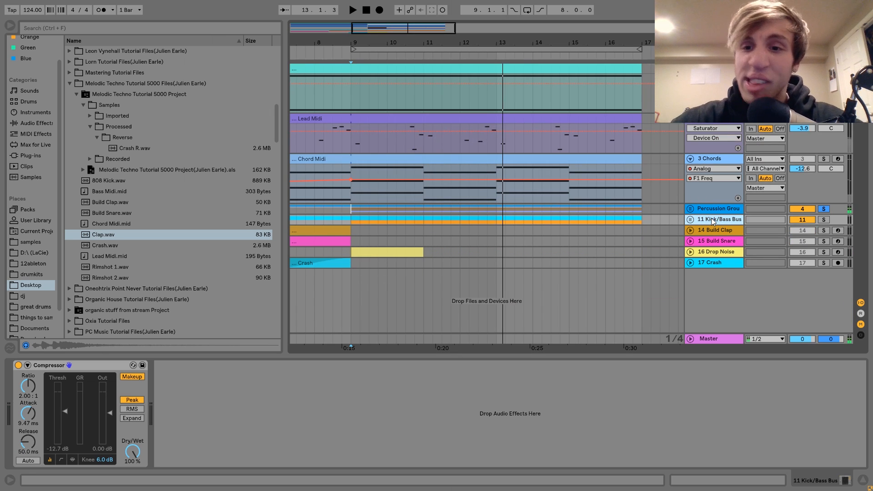
left_click(690, 219)
left_click(823, 220)
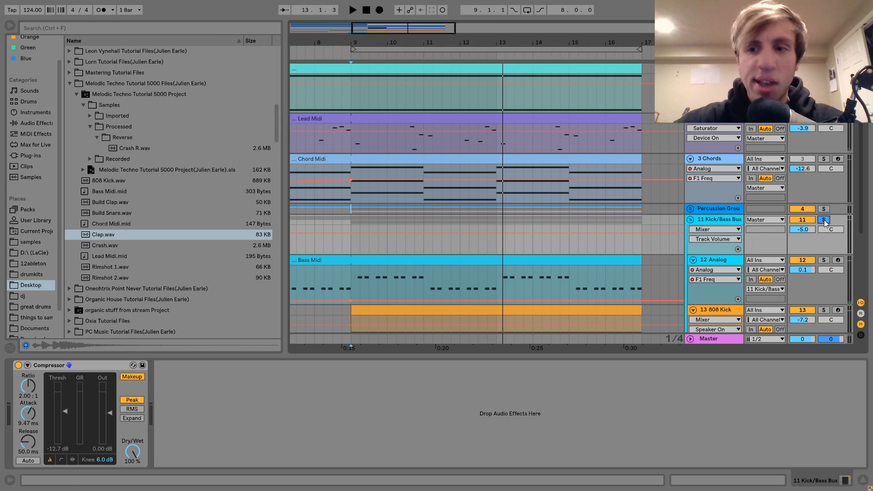
Play the soloed Kick/Bass Bus from bar 9 and bring its 12 Analog and 13 808 Kick tracks into view
left_click(351, 282)
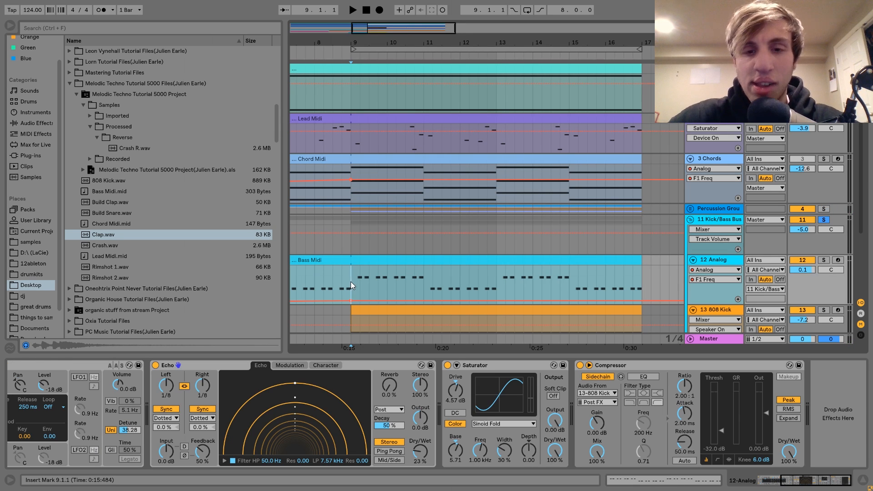
key("space")
key("minus")
key("minus")
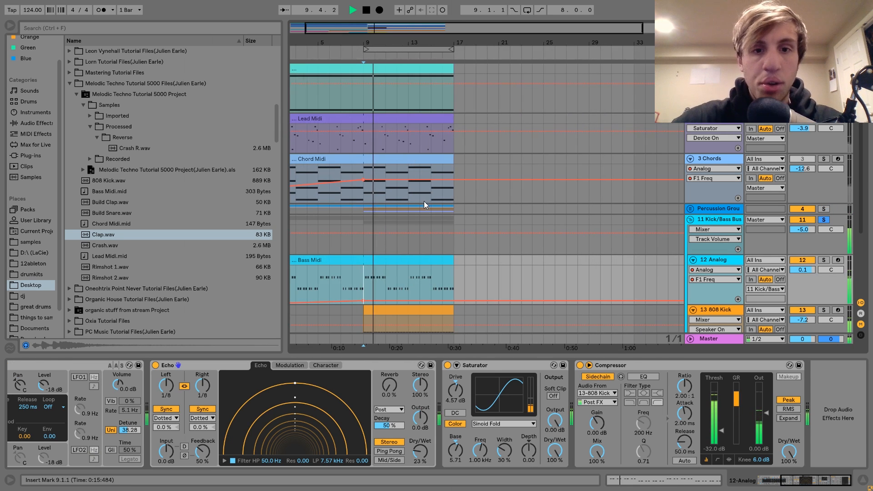
scroll(439, 266, "down", 4)
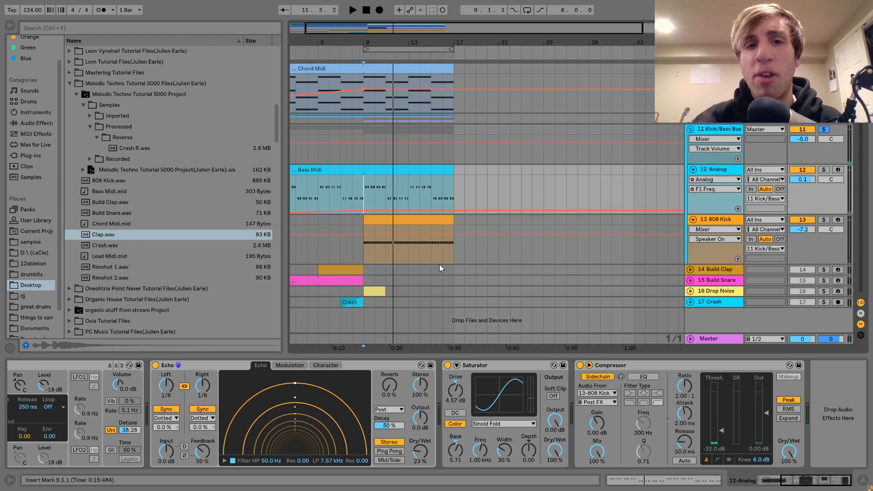
Unsolo the 11 Kick/Bass Bus, show the Percussion Group's Drum Buss, and play the percussion from bar 9
left_click(722, 130)
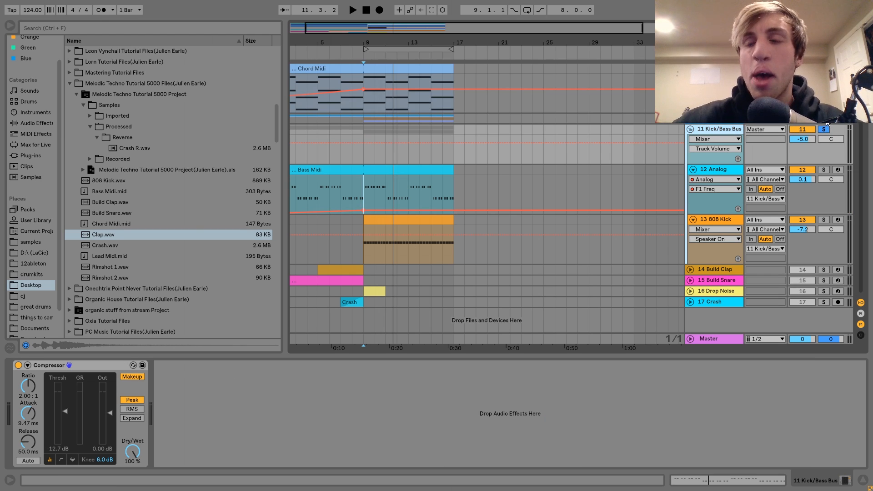
key("space")
left_click(823, 129)
key("space")
left_click(723, 120)
key("space")
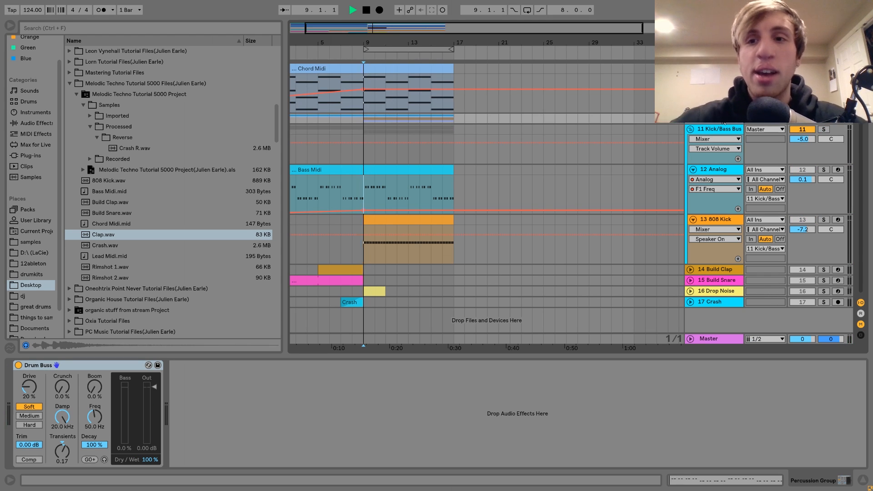
key("space")
Solo the 11 Kick/Bass Bus again and show its Compressor
left_click(824, 129)
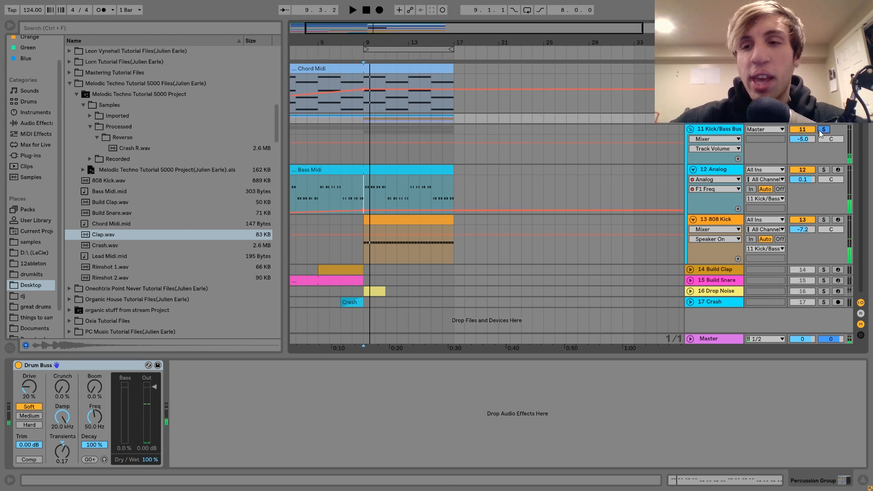
left_click(713, 130)
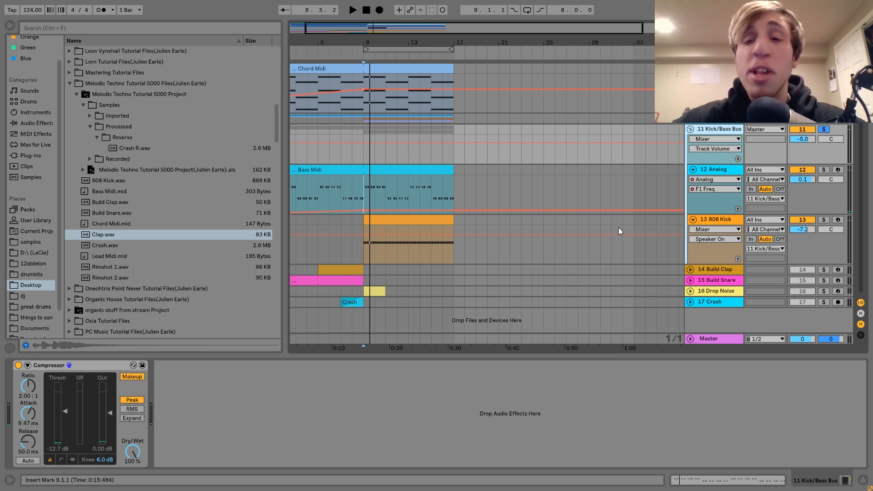
Show the Percussion Group's Drum Buss and play the percussion without the 11 Kick/Bass Bus soloed
left_click(723, 121)
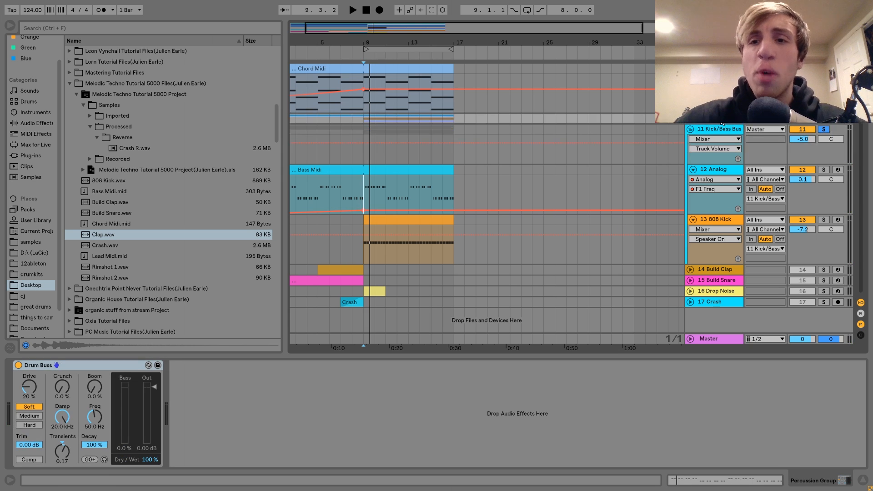
left_click(823, 129)
key("space")
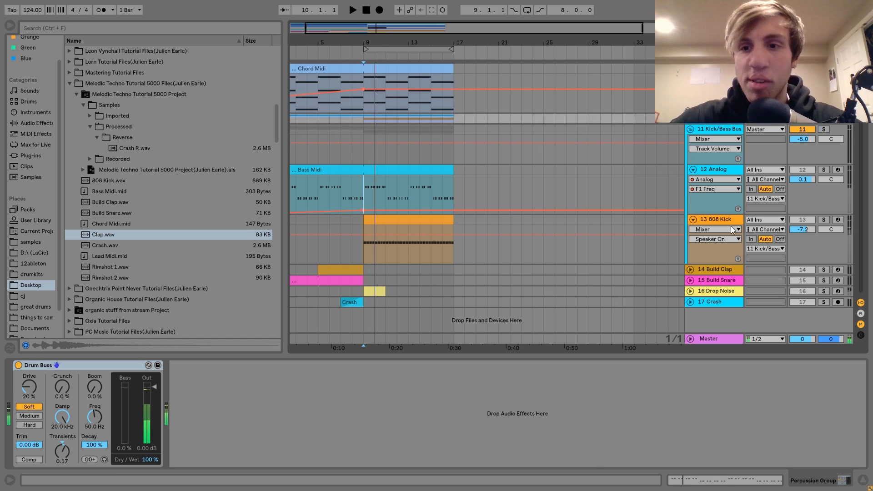
key("space")
left_click(375, 241)
left_click_drag(727, 122, 729, 124)
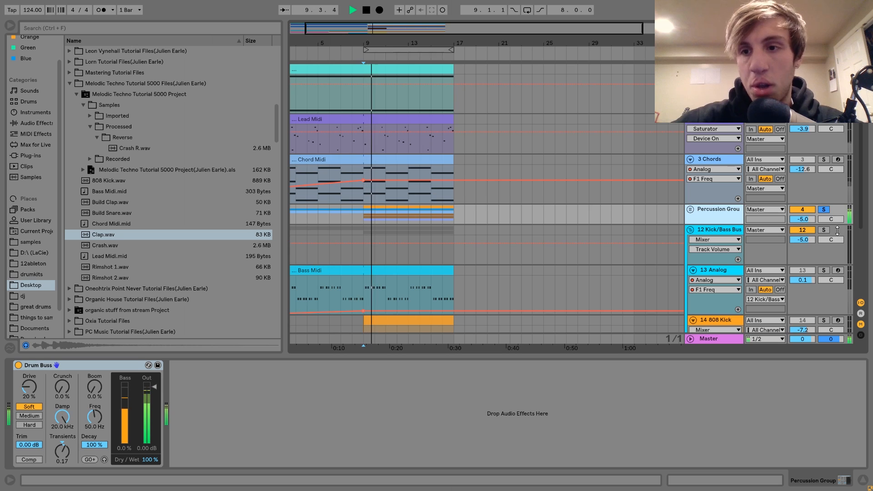
Solo the Kick/Bass Bus alongside the Percussion Group during playback, and undo the accidental track change
left_click(827, 231)
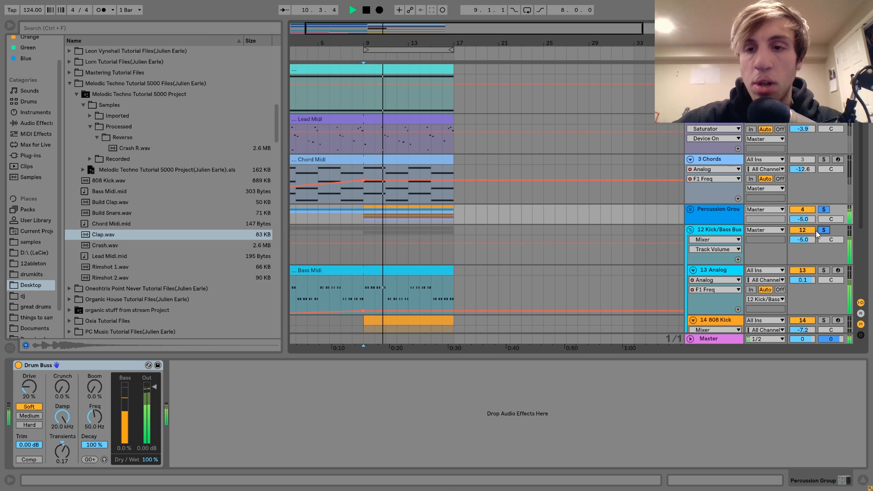
key("space")
key("ctrl+z")
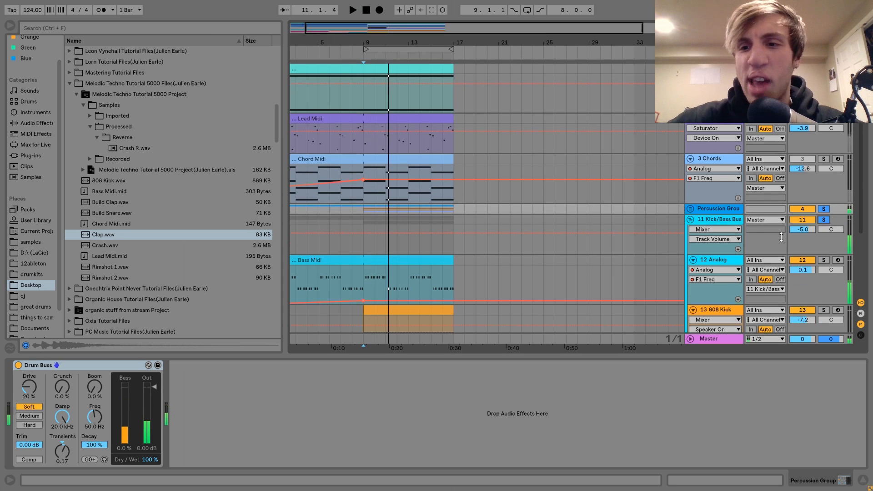
Show the 11 Kick/Bass Bus Compressor, play both soloed groups from bar 9, and unsolo the Percussion Group
left_click(714, 218)
key("space")
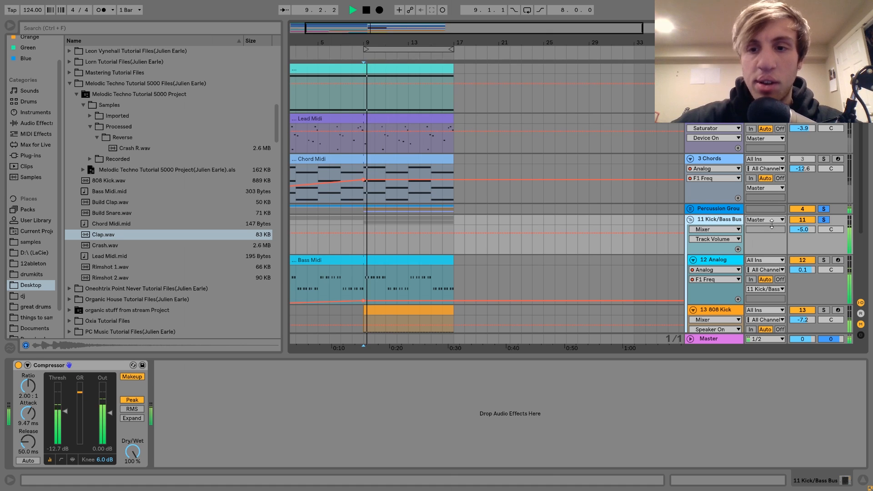
key("space")
left_click(824, 209)
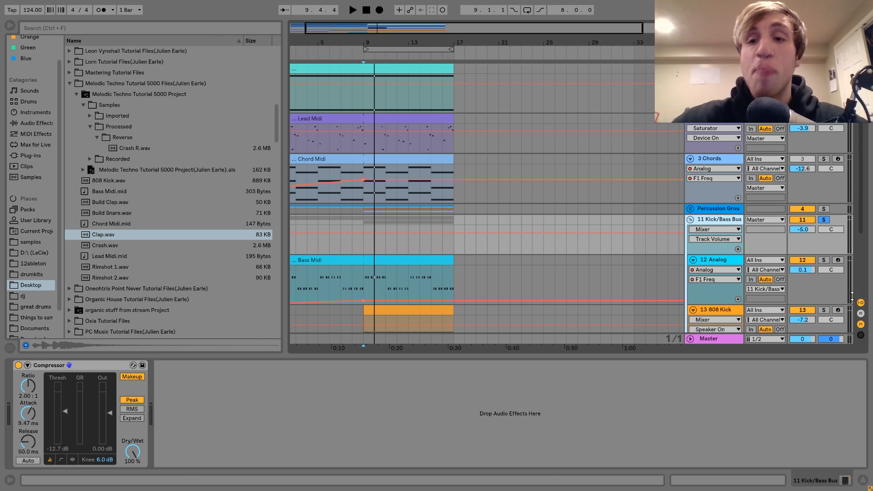
Solo the 12 Analog track, show its device chain, and play the bass from bar 9
scroll(686, 301, "down", 4)
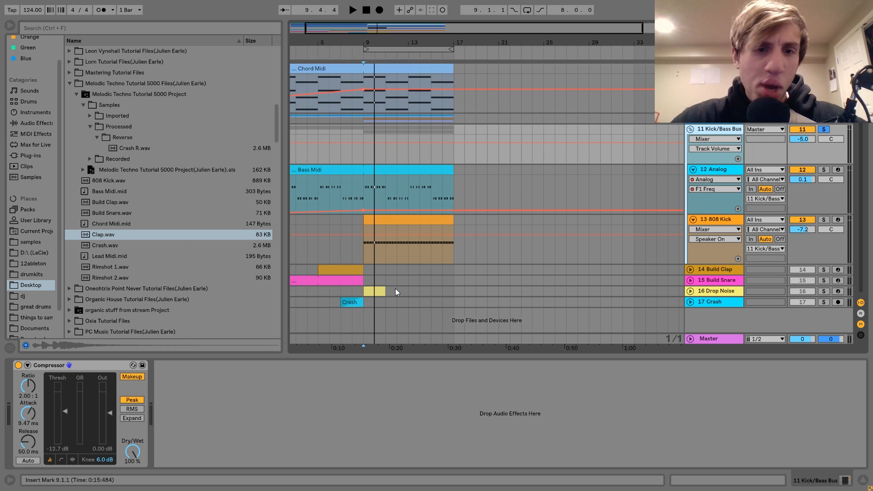
left_click(737, 172)
left_click(820, 170)
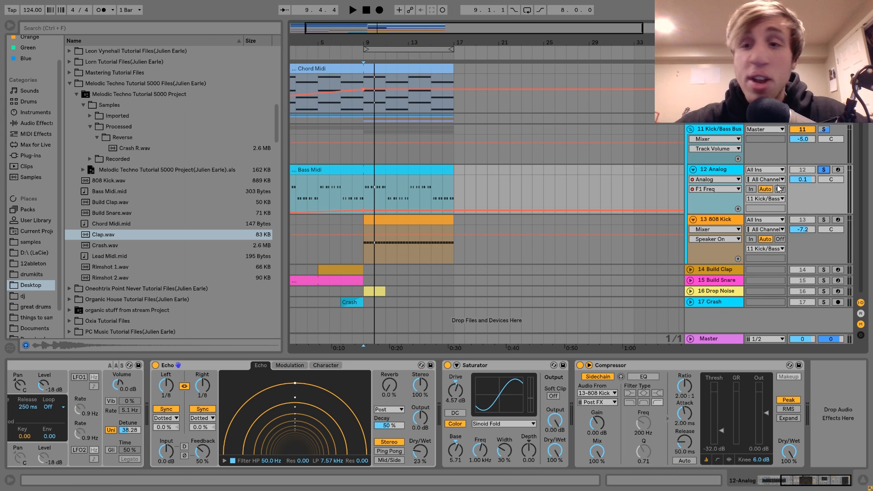
key("space")
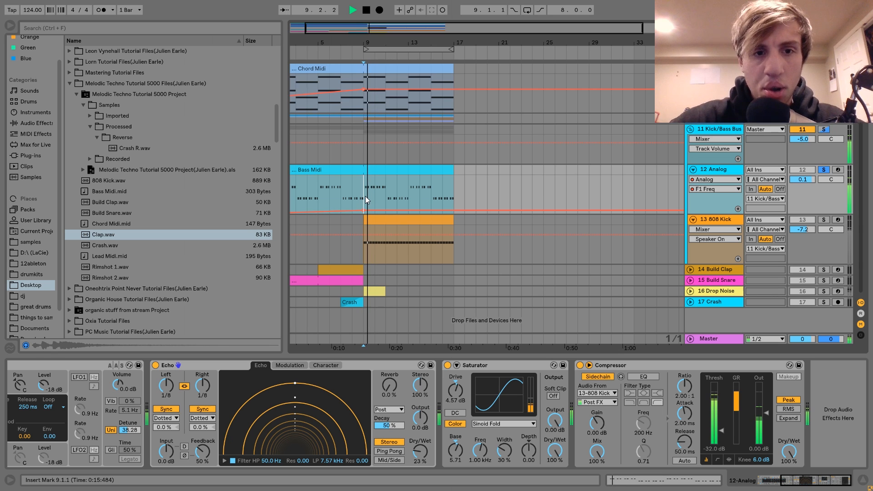
scroll(365, 197, "left", 2)
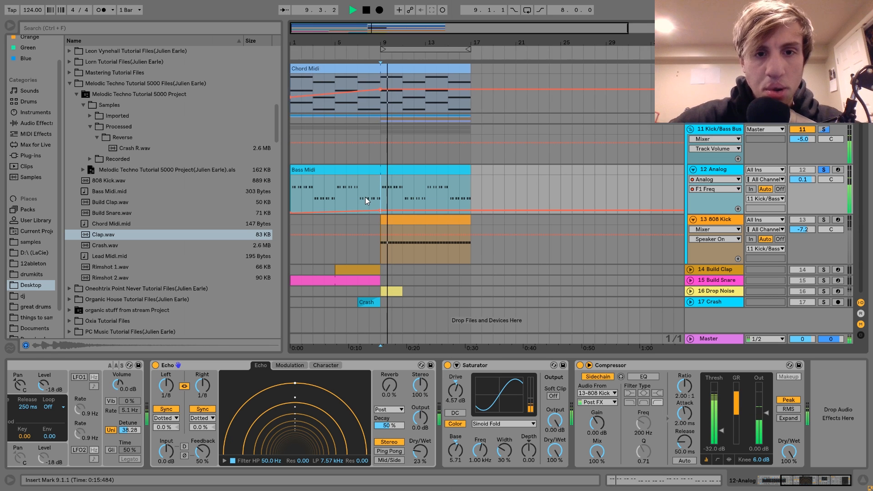
key("space")
Examine the notes of the Bass Midi clip, return to the device chain, and play the bass again
double_click(417, 179)
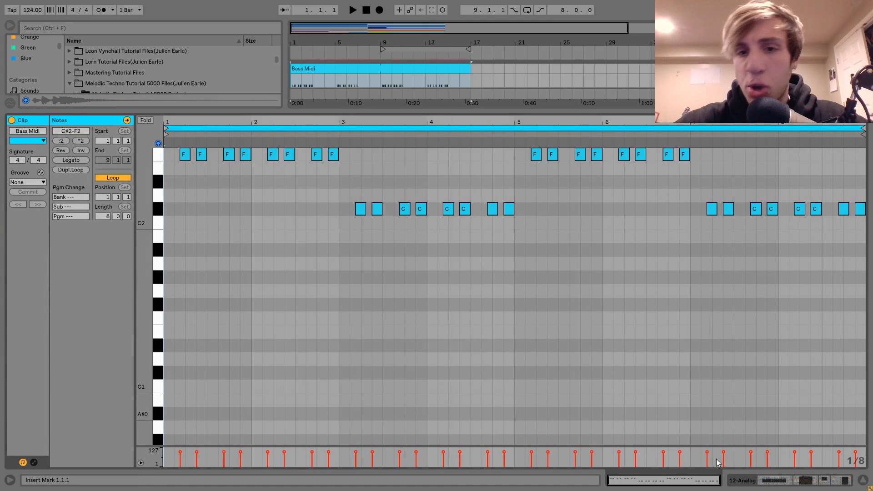
left_click(815, 482)
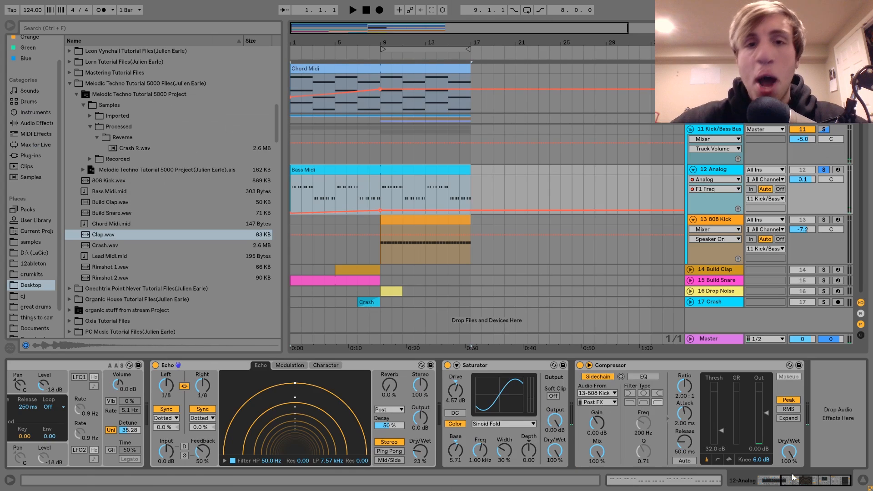
left_click(379, 194)
key("space")
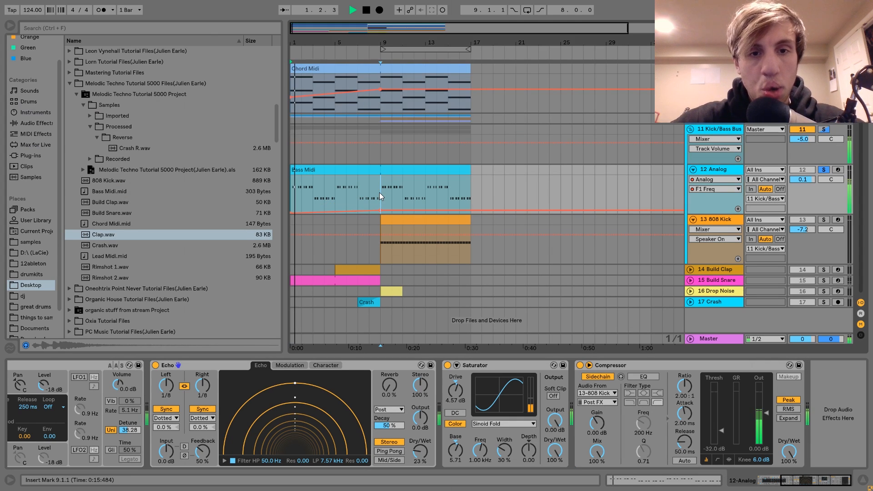
key("space")
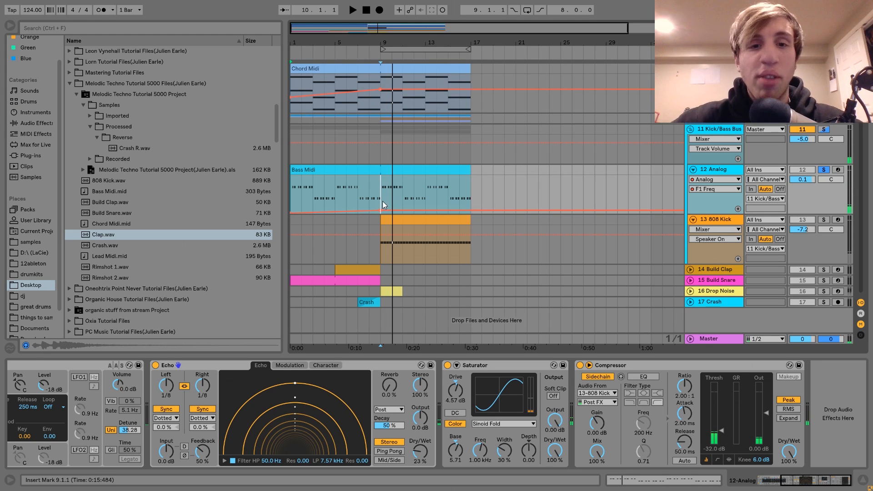
Show the Analog synth's Osc1 waveform choices and the oscillator settings of Osc1 and Osc2
scroll(326, 384, "up", 5)
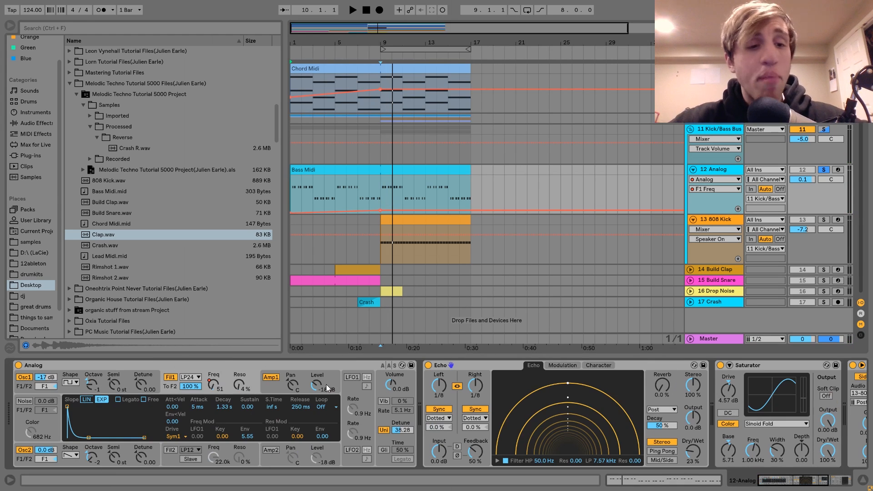
left_click(69, 383)
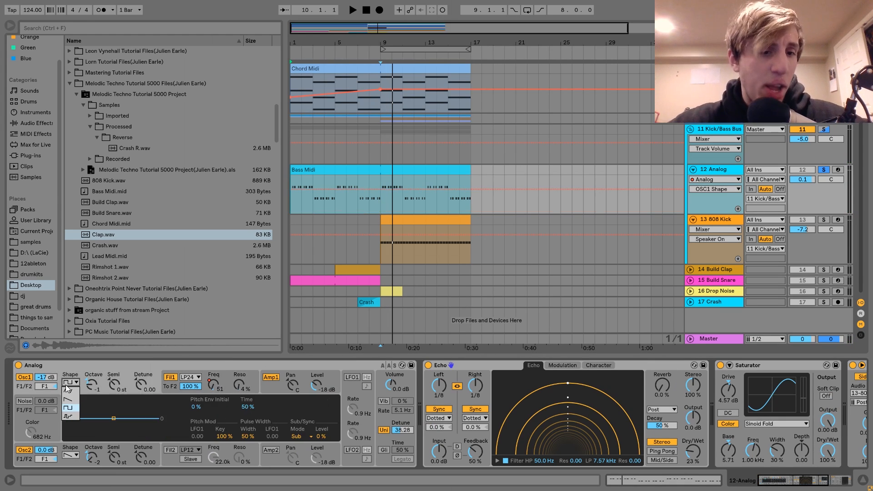
left_click(88, 366)
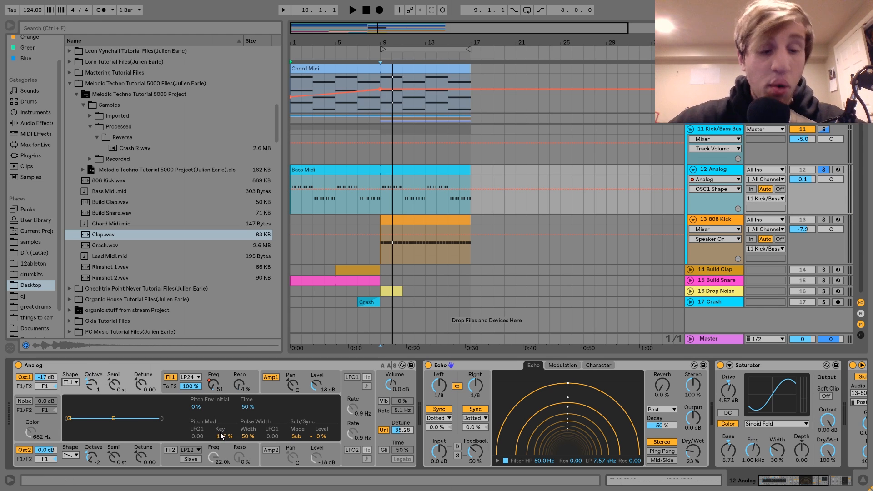
left_click(76, 463)
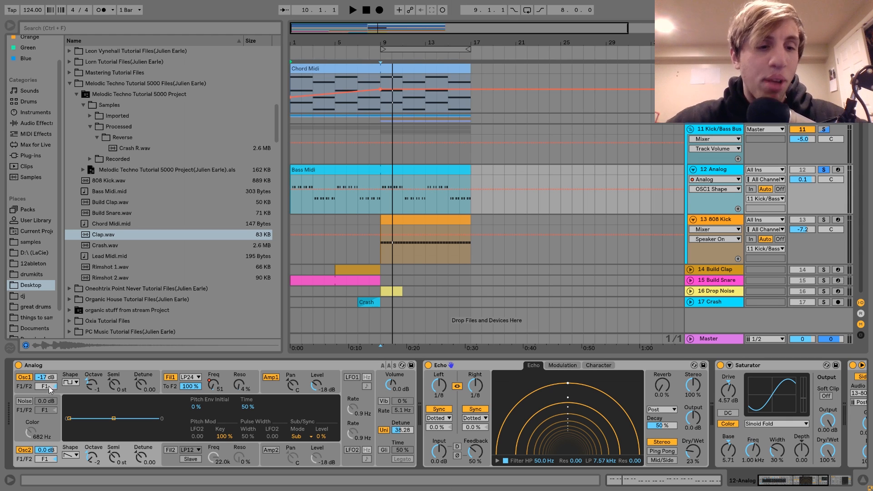
Turn Osc1 off in the Analog synth, play the bass with Osc2 alone, and turn Osc1 back on
left_click(25, 378)
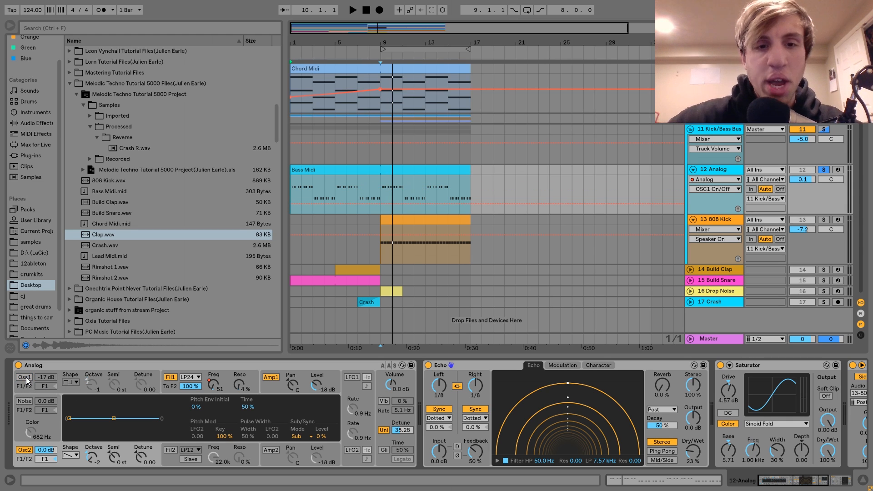
key("space")
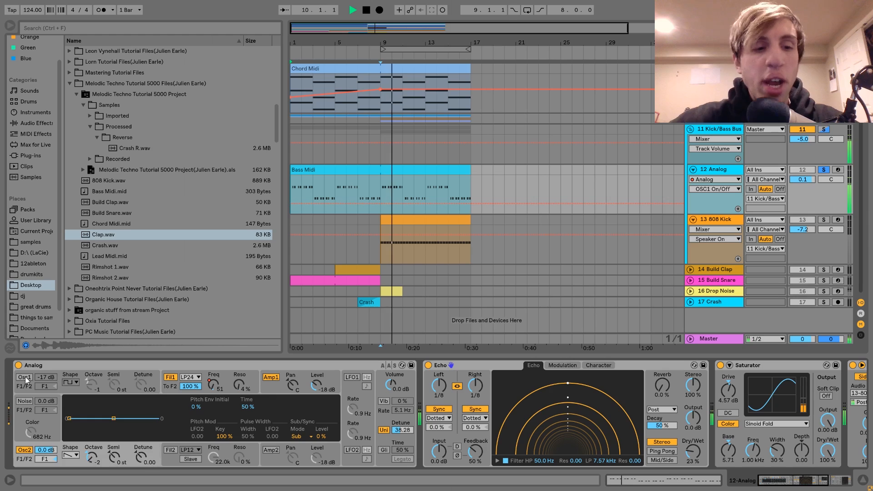
left_click(25, 377)
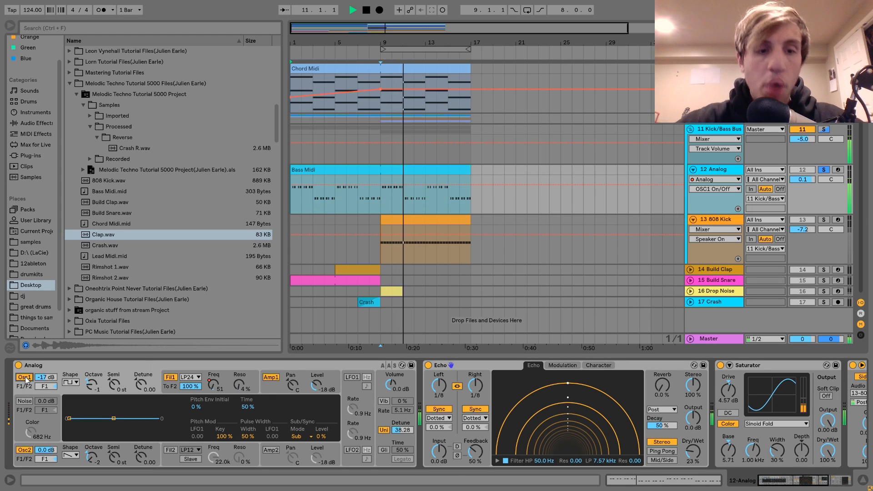
Show the Analog's Fil1 envelope and its F1 Freq automation, and play the bass from bar 1
left_click(181, 392)
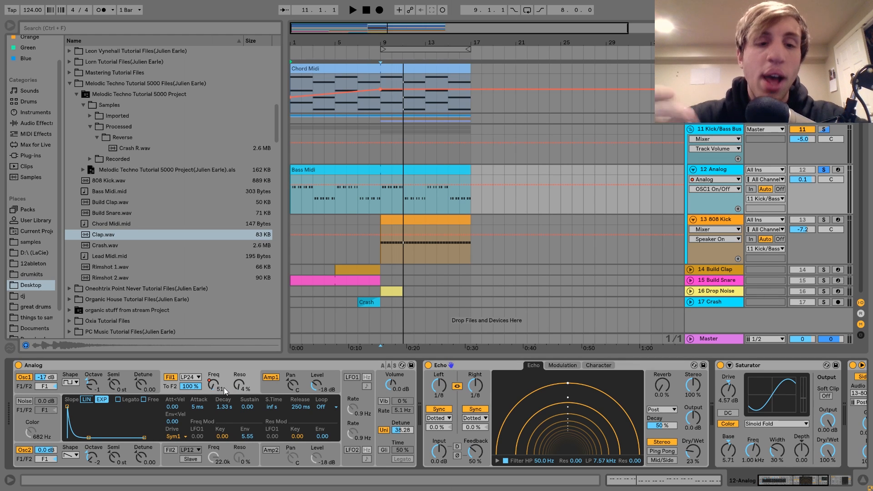
left_click(215, 384)
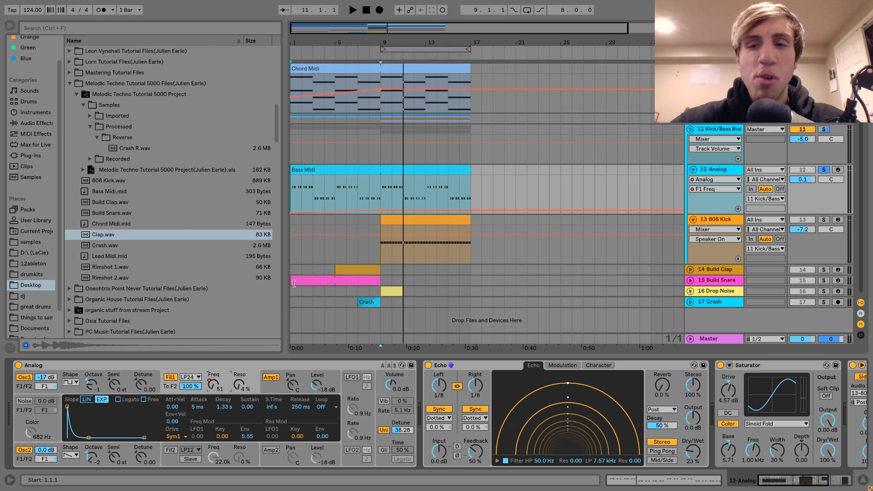
left_click(293, 194)
key("space")
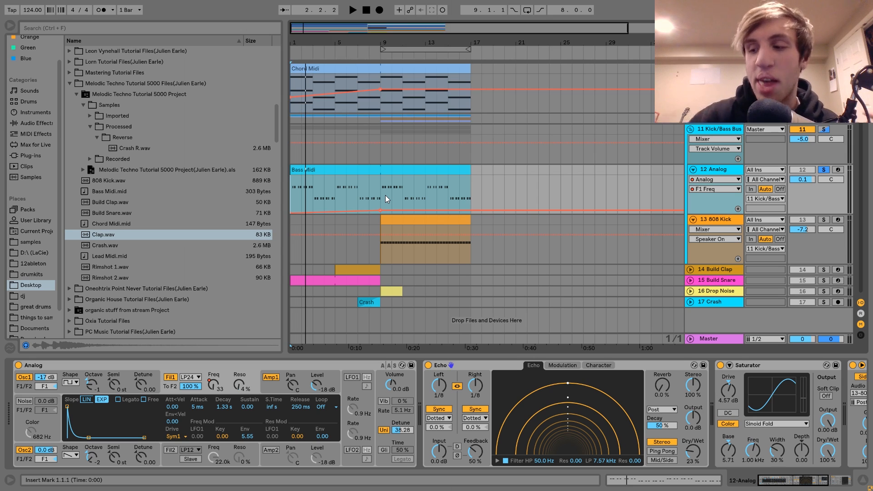
Show the Analog's Amp1 envelope and unison settings, and bring the Echo into view
left_click(278, 377)
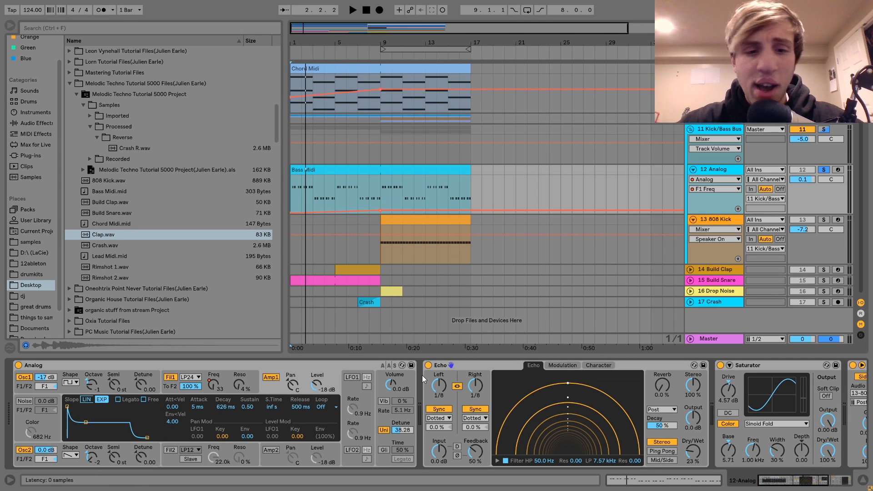
left_click(386, 423)
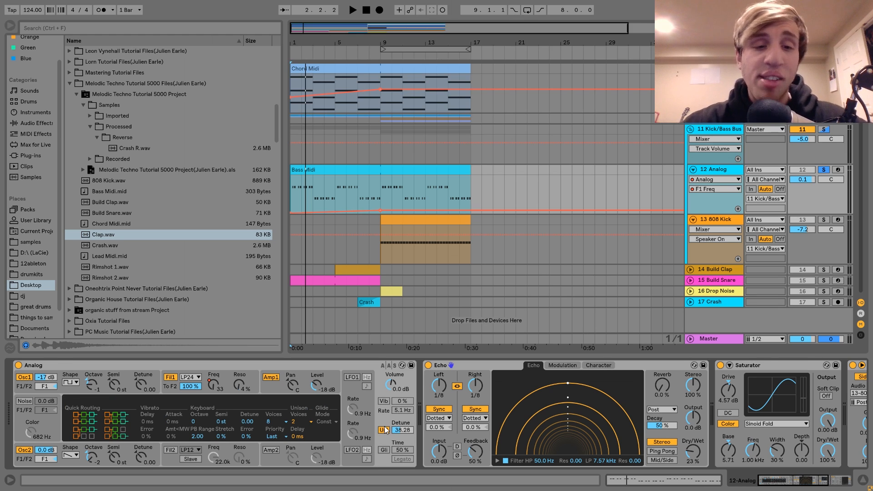
scroll(384, 428, "right", 3)
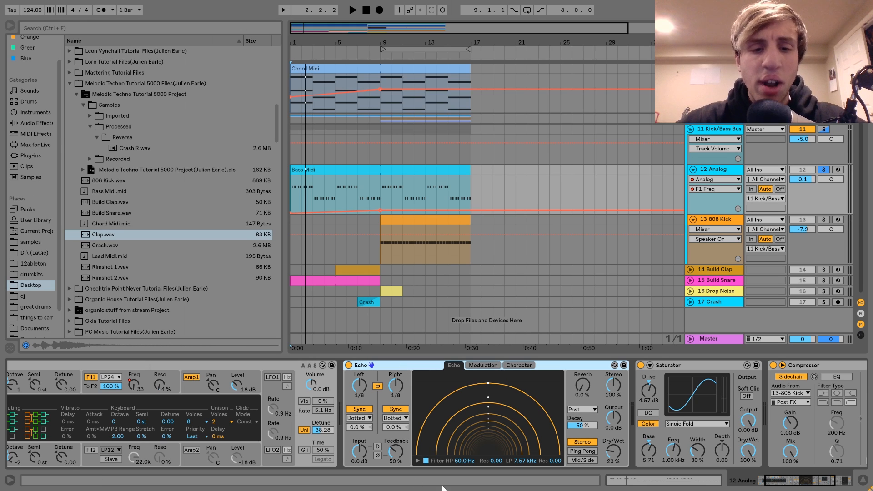
Play the soloed 12 Analog track from bar 1 and place the insert marker at bar 9
key("space")
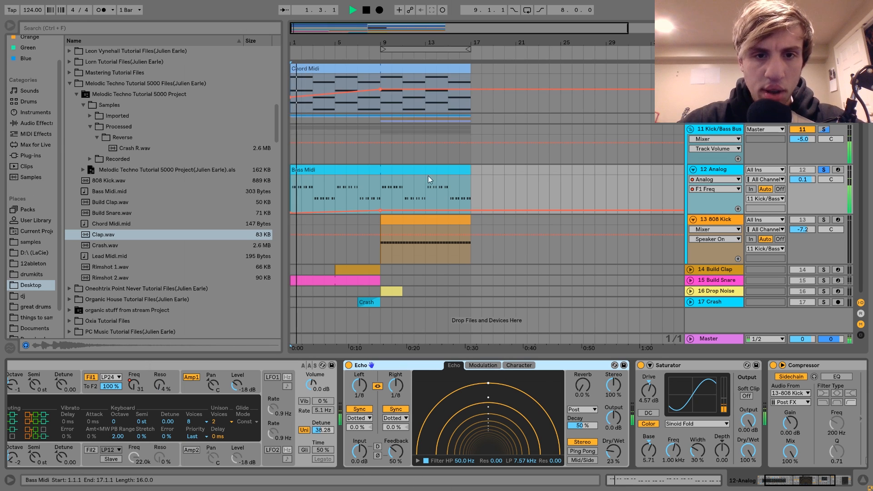
left_click(380, 186)
key("space")
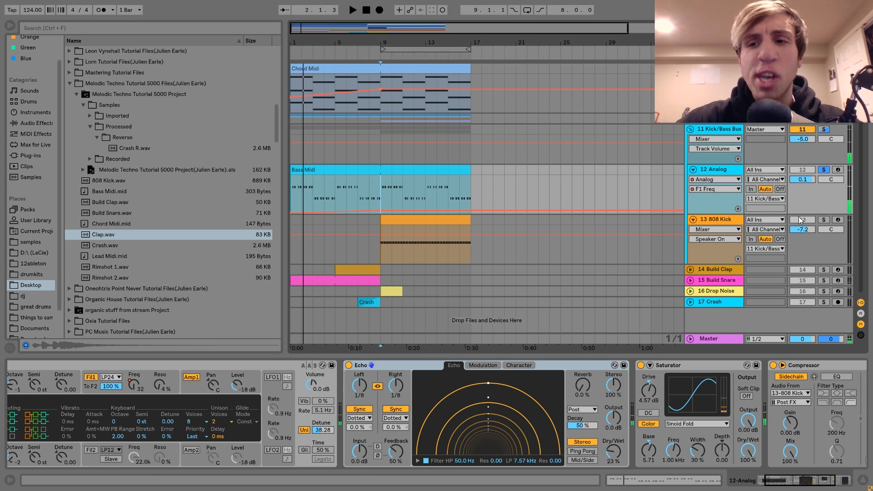
Unsolo the 12 Analog track and compare the full mix from bar 9 with its Echo off and back on
left_click(823, 170)
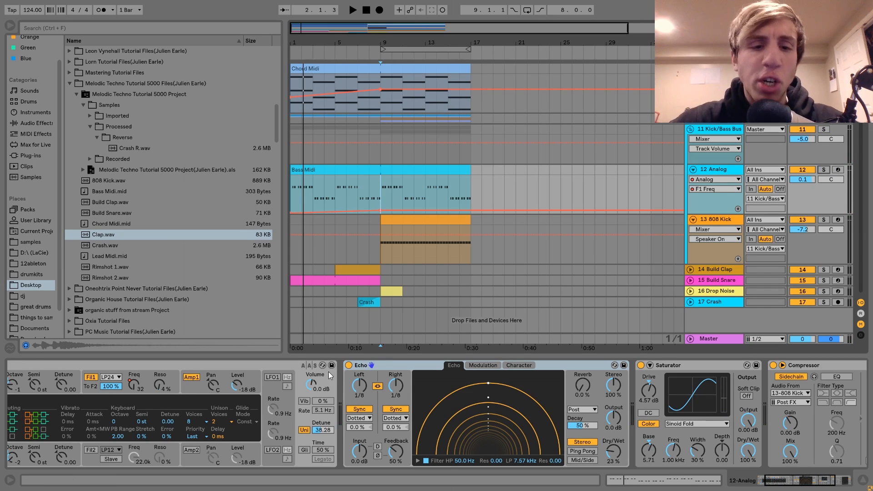
left_click(348, 365)
key("space")
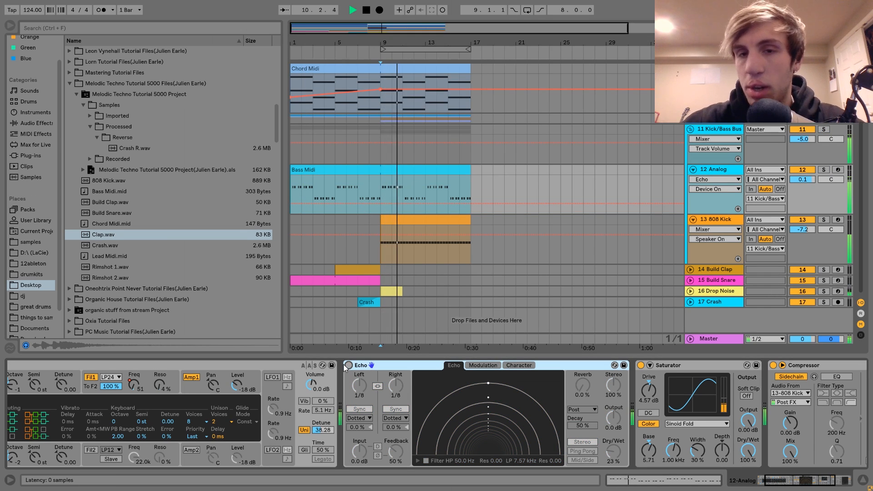
key("space")
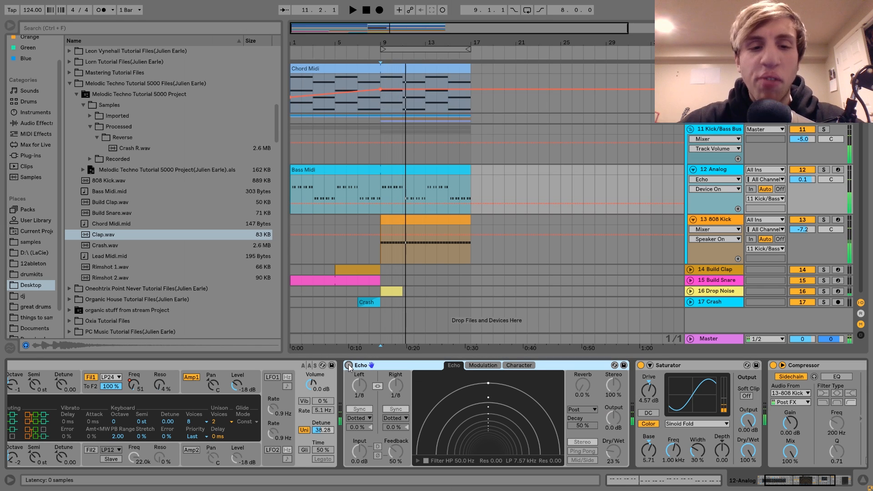
left_click(349, 365)
key("space")
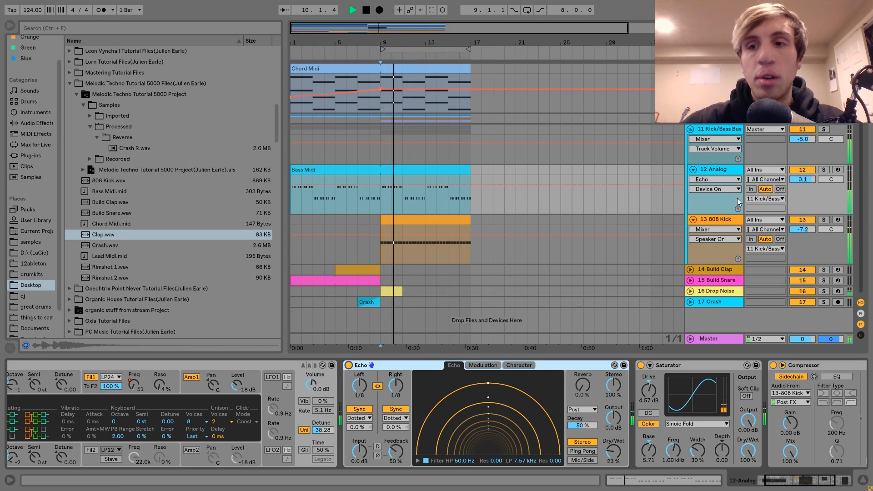
Solo the 12 Analog track again during playback and stop the playback
left_click(824, 170)
key("space")
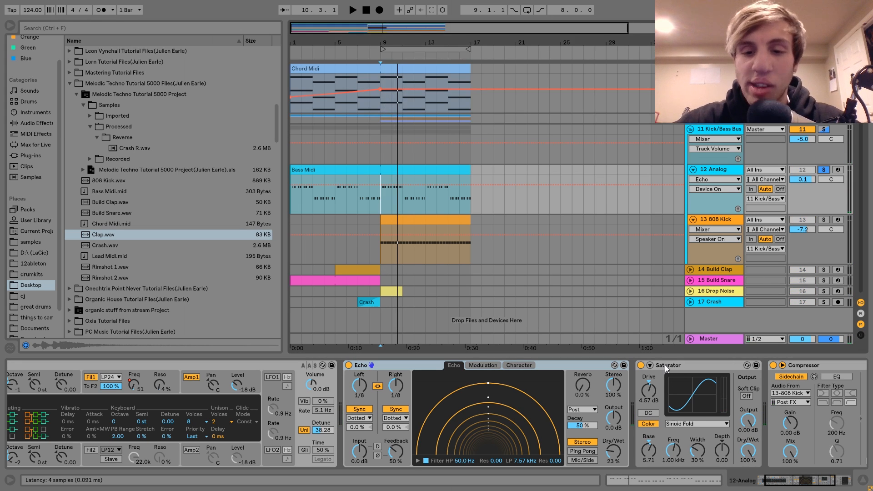
Show the Saturator and the sidechained Compressor in the 12 Analog track's device chain
scroll(665, 365, "right", 5)
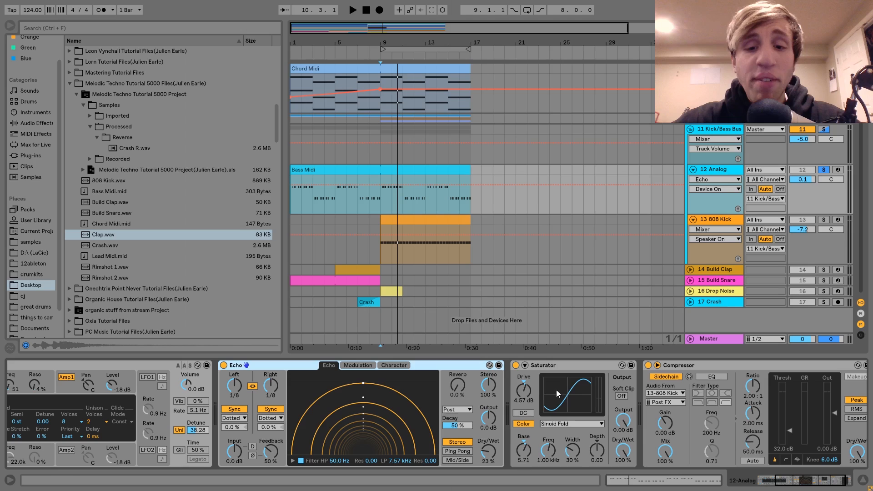
left_click(544, 362)
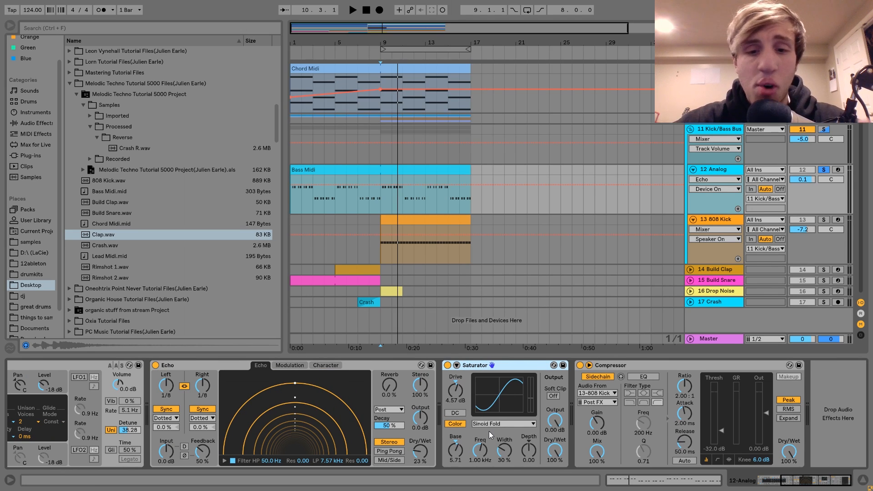
left_click(643, 364)
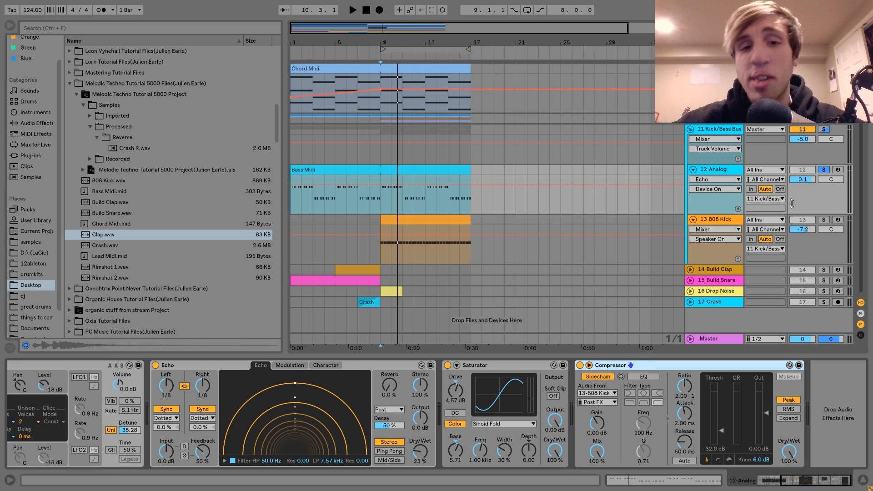
Solo the 13 808 Kick track, select its clip at bar 9, and play it briefly
left_click(824, 220)
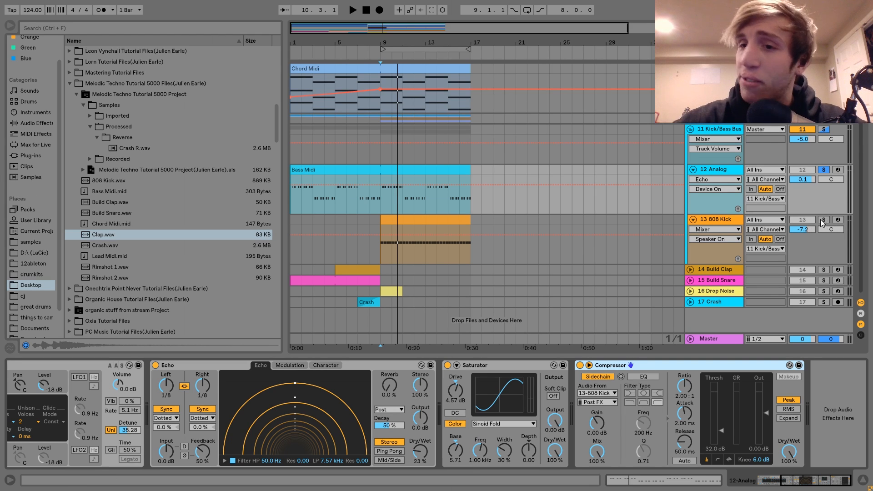
left_click(430, 222)
key("space")
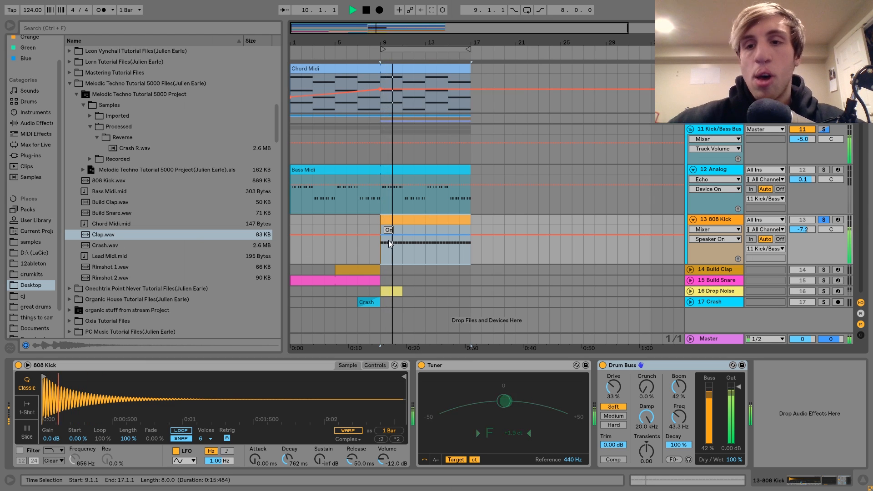
key("space")
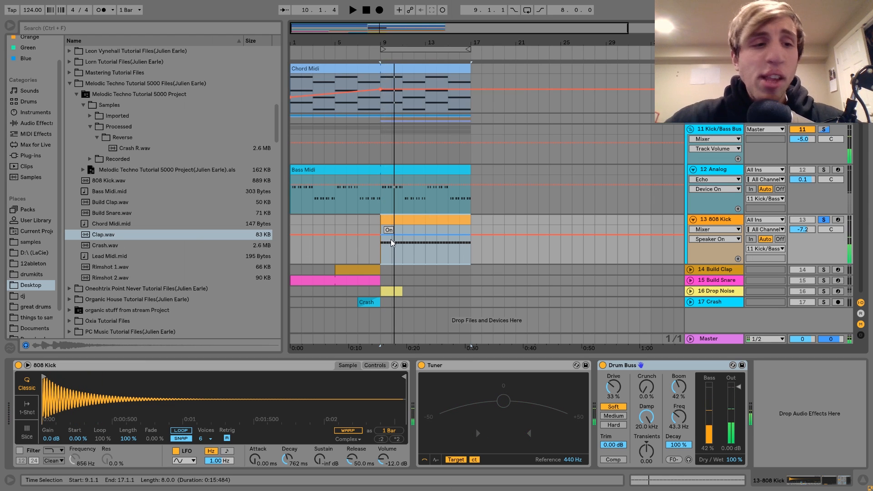
Locate the 808 Kick.wav sample, then show the 808 Kick sampler's amplitude envelope and play the kick
left_click(116, 180)
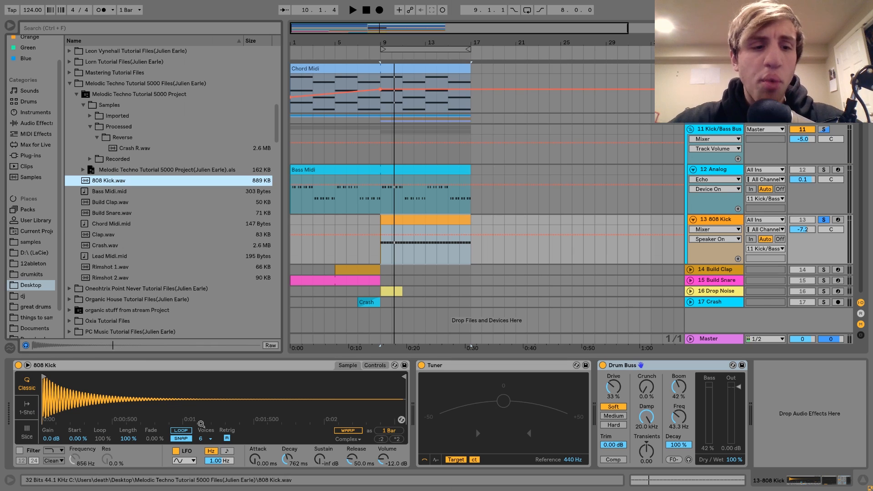
left_click(375, 365)
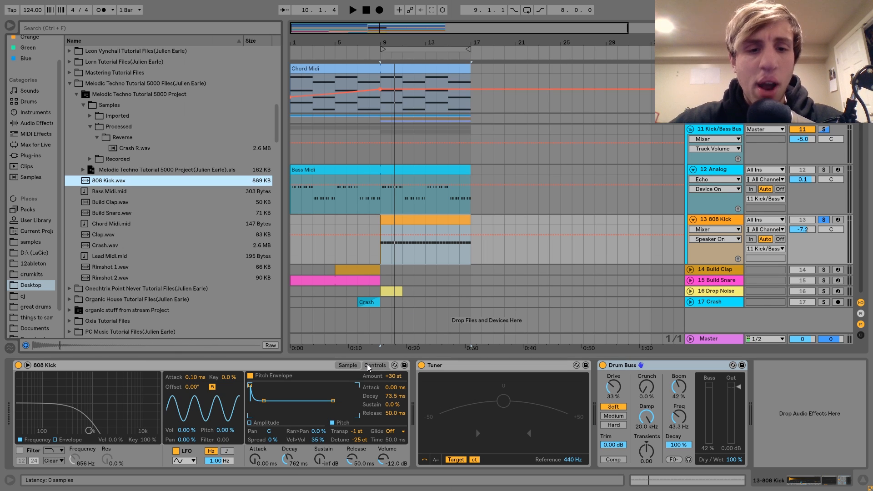
left_click(263, 423)
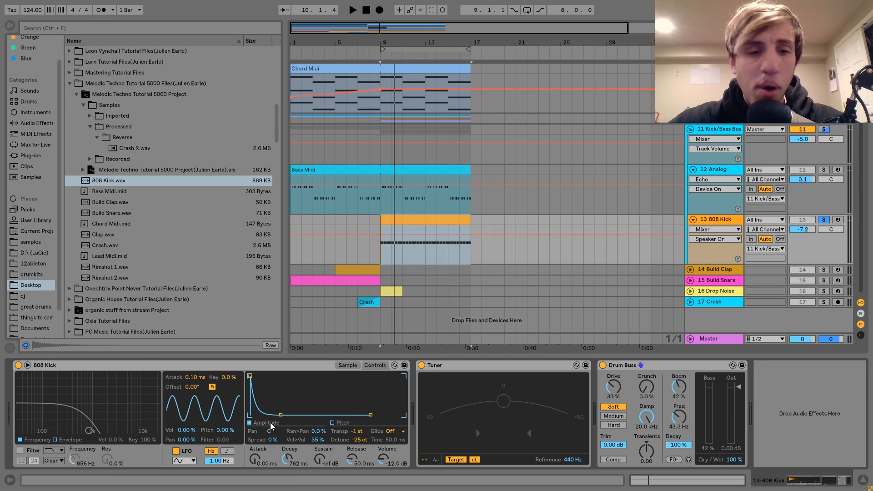
key("space")
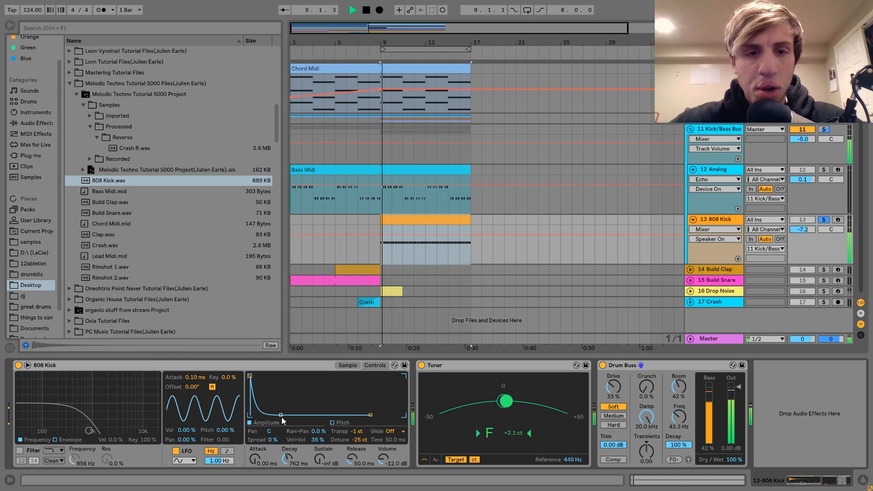
Show the 808 Kick's pitch envelope and compare the kick with the envelope off and back on
left_click(332, 423)
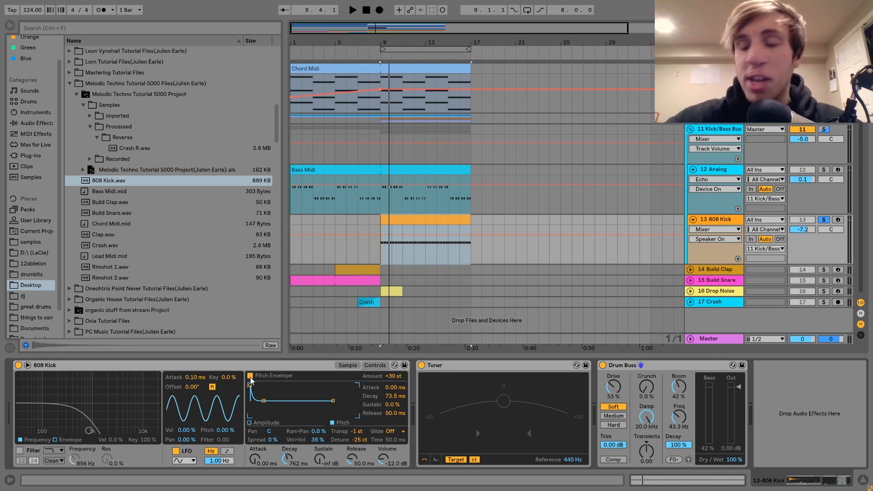
key("space")
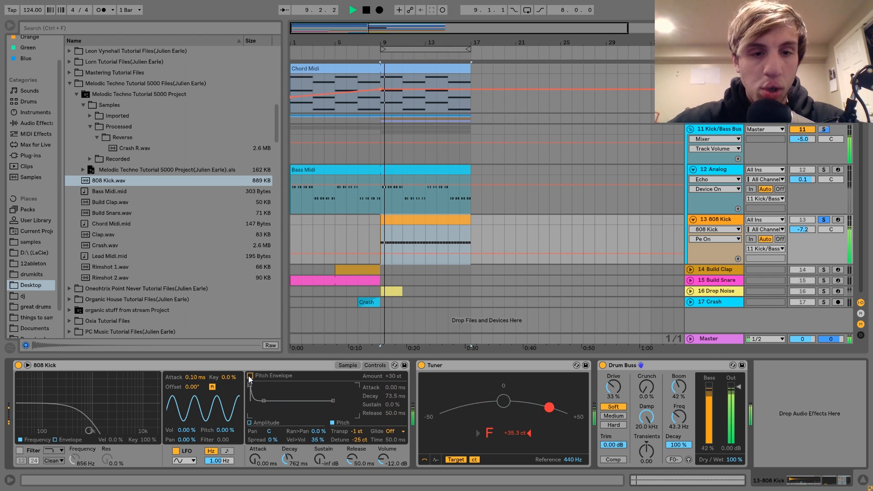
key("space")
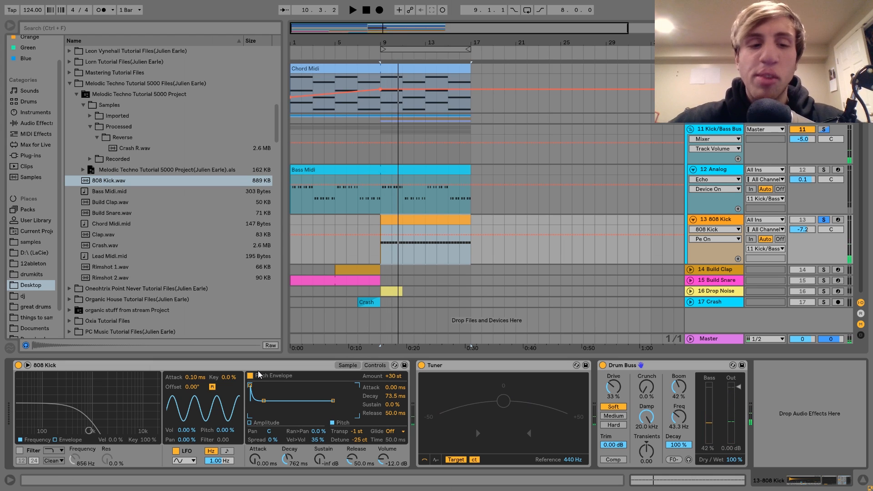
Play the soloed 808 Kick from bar 9 while checking its pitch in the Tuner
key("space")
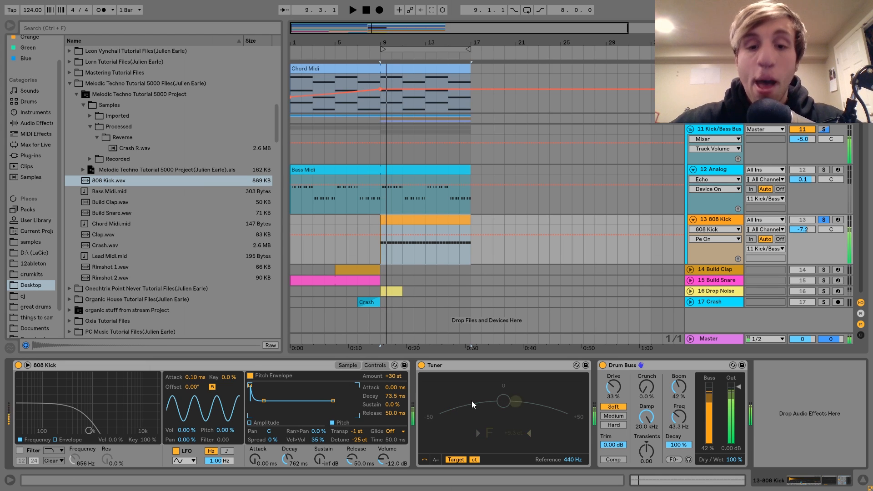
left_click(451, 367)
key("space")
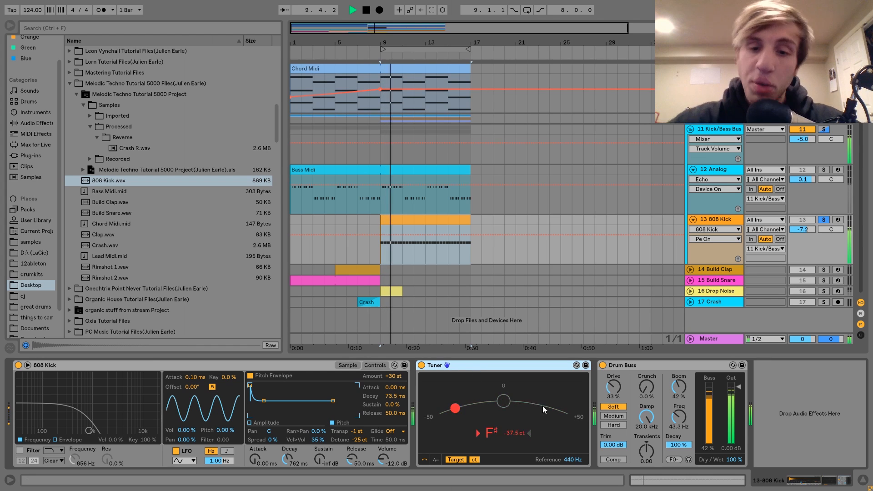
key("space")
Compare the 808 Kick with its Drum Buss off and on, and replay it with the effect enabled
left_click(629, 367)
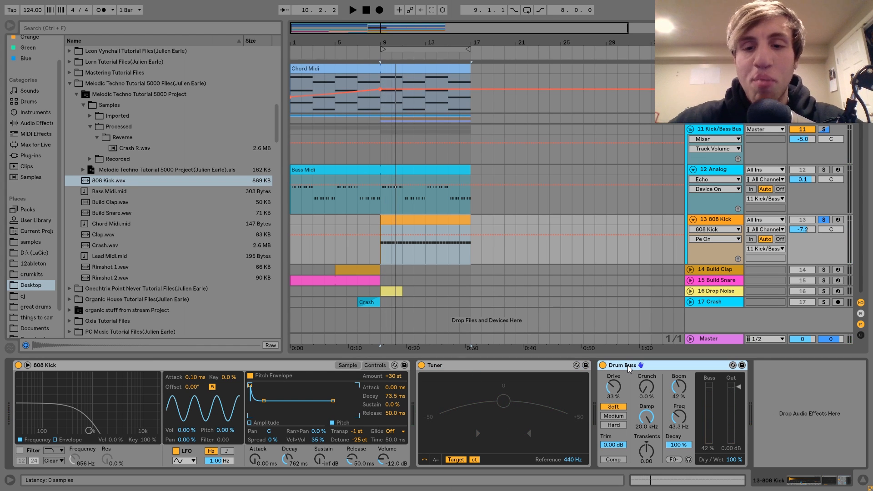
key("space")
left_click(603, 365)
left_click(603, 366)
key("space")
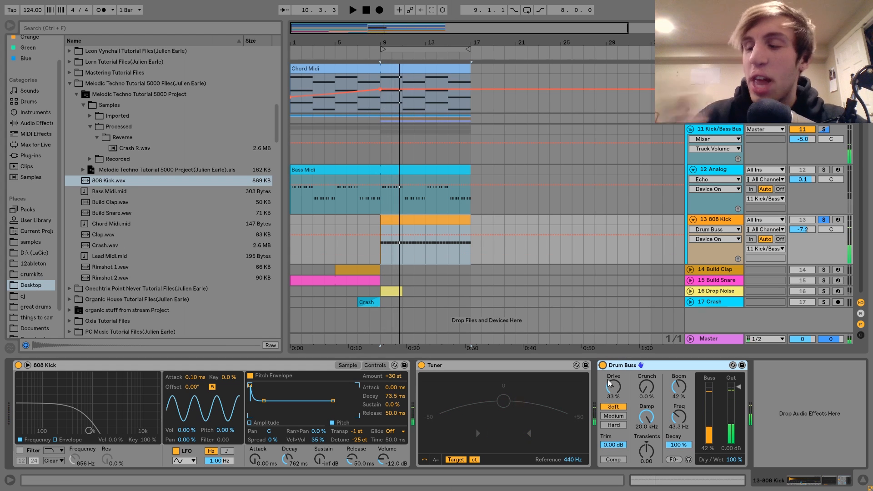
key("space")
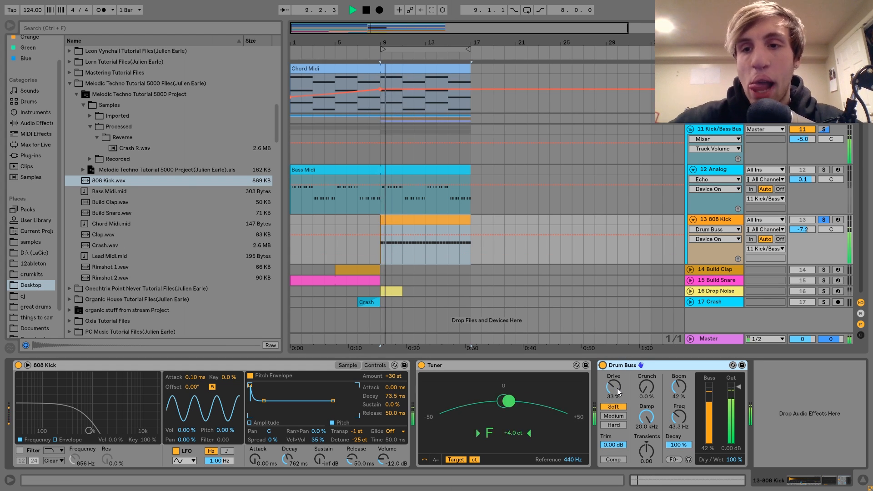
key("space")
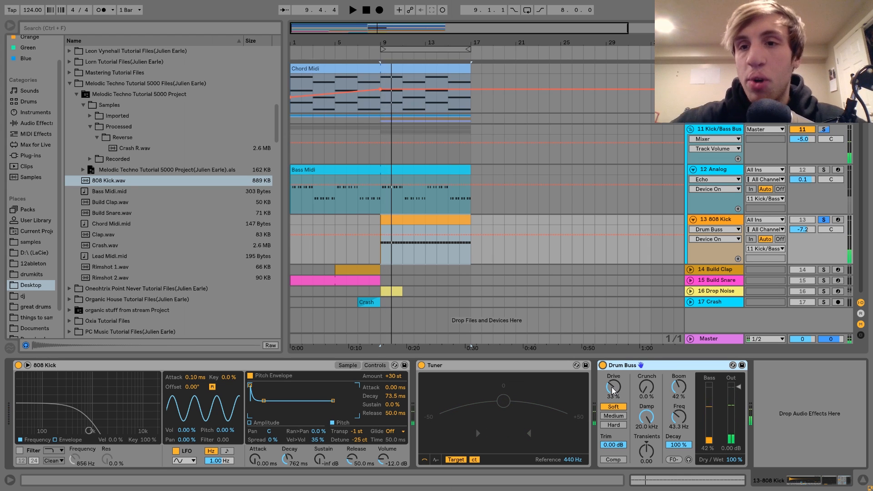
Solo the 11 Kick/Bass Bus, show its Compressor, and compare playback with the Compressor off and on
left_click(823, 130)
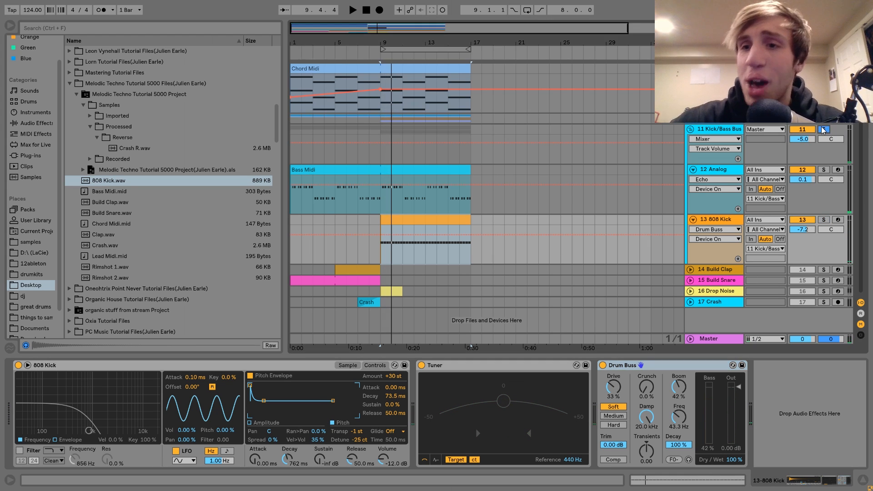
left_click(733, 132)
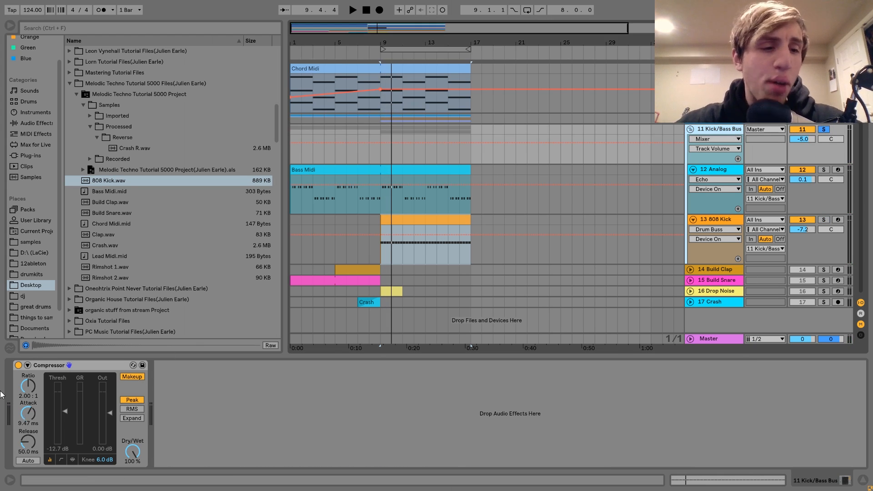
key("space")
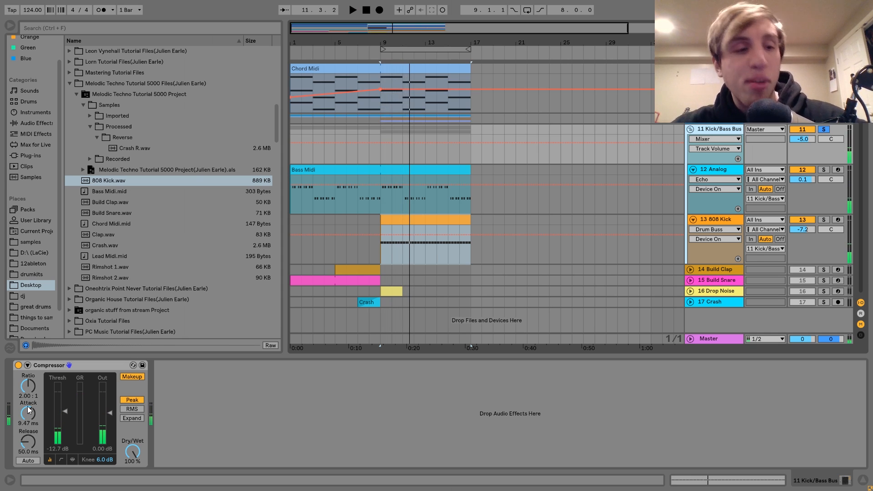
left_click(18, 365)
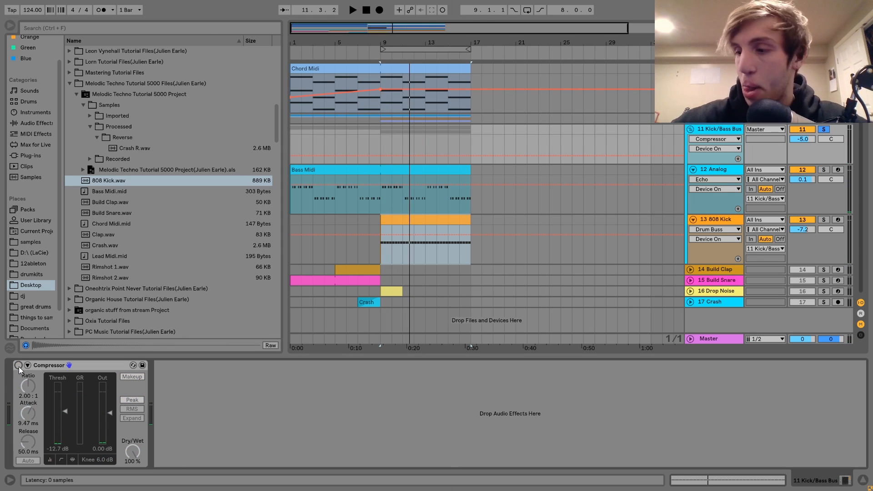
key("space")
left_click(18, 366)
key("space")
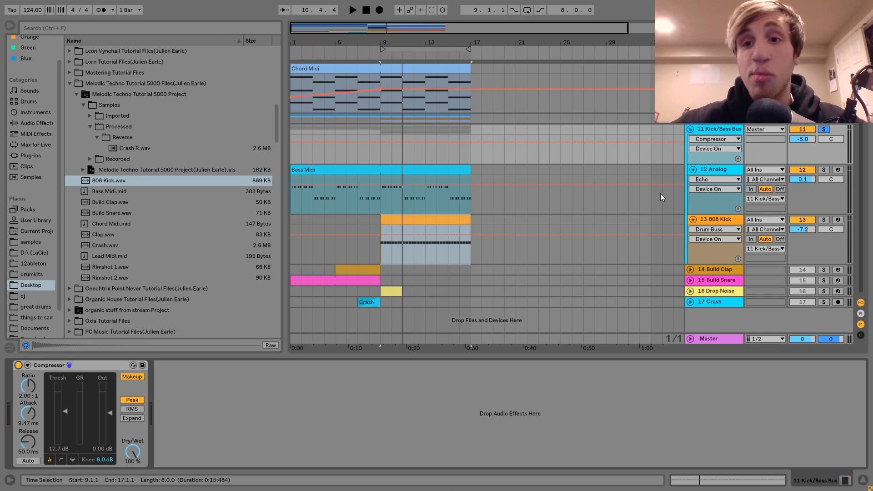
Collapse the 11 Kick/Bass Bus, solo tracks 14 to 17, and play them from bar 7
left_click(690, 129)
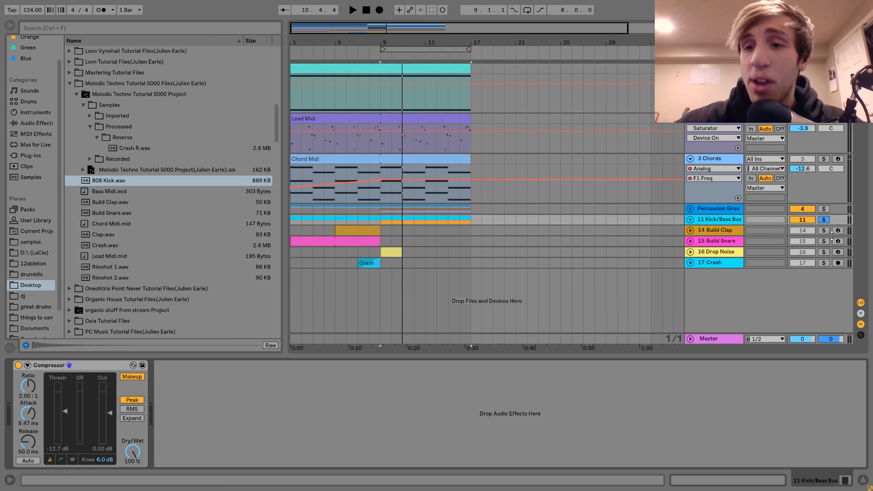
left_click(824, 263)
left_click(359, 250)
key("space")
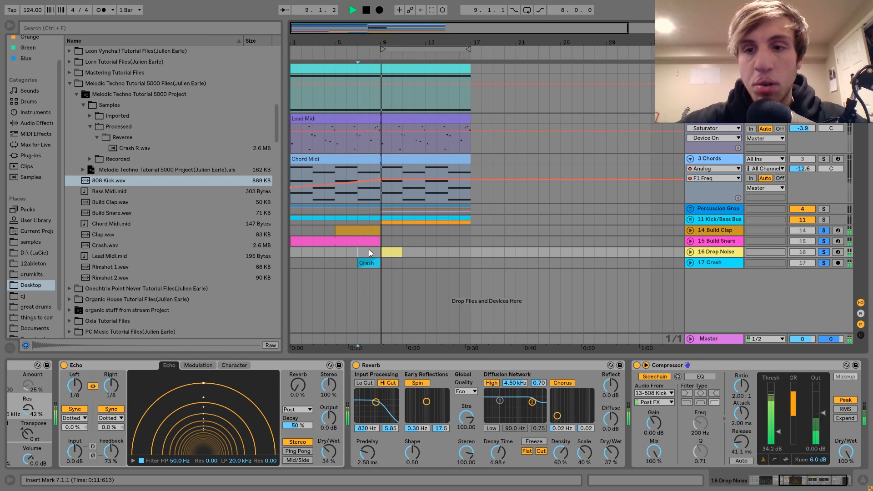
key("space")
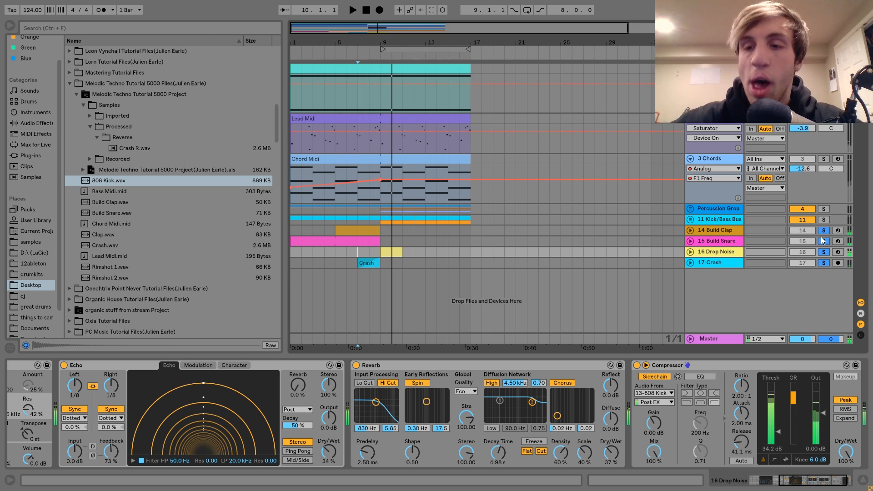
Solo only the 14 Build Clap track, unfold it, and play its clip from bar 5
left_click(824, 230)
left_click(824, 230)
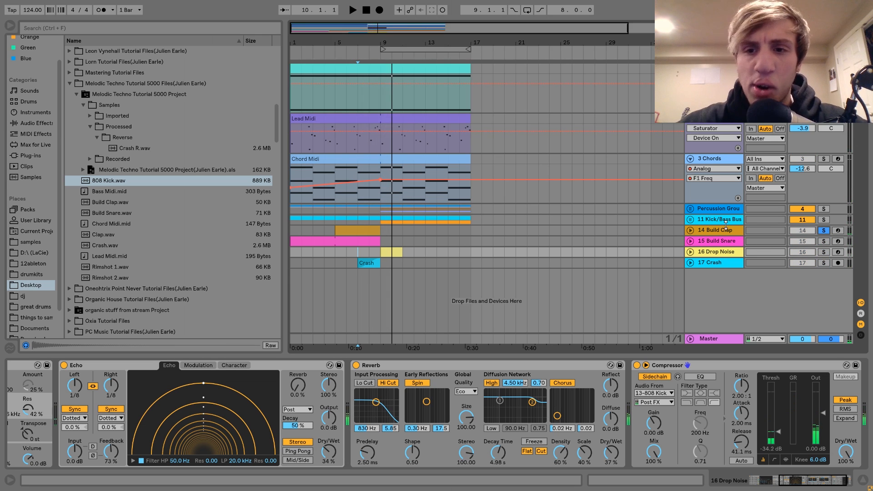
left_click(691, 230)
left_click(360, 232)
key("space")
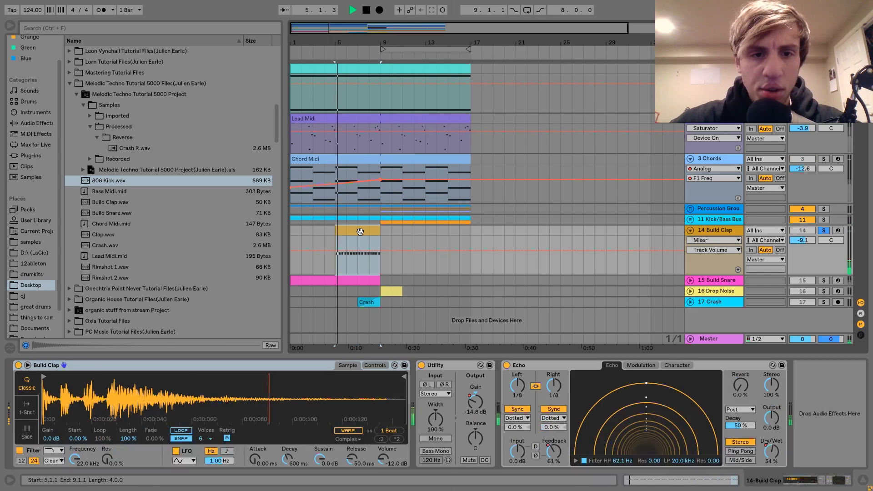
key("space")
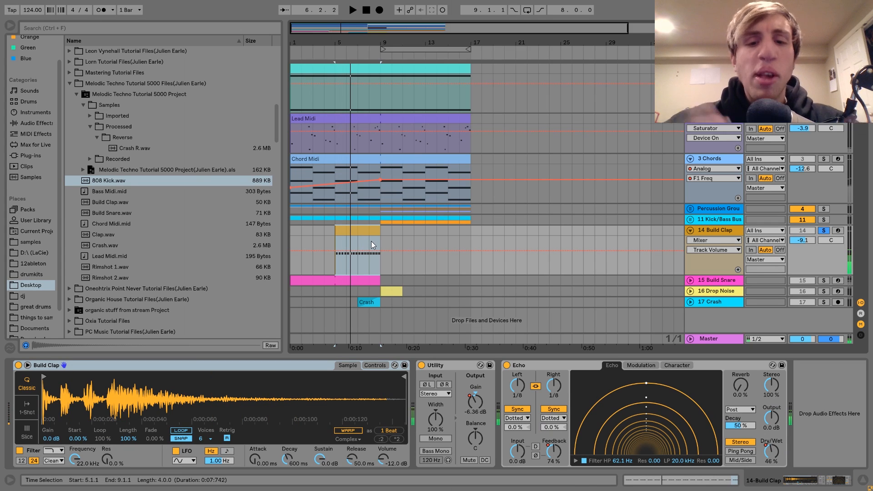
Locate the Build Clap.wav sample, view the Build Clap clip's MIDI notes, and return to the track's devices
left_click(122, 202)
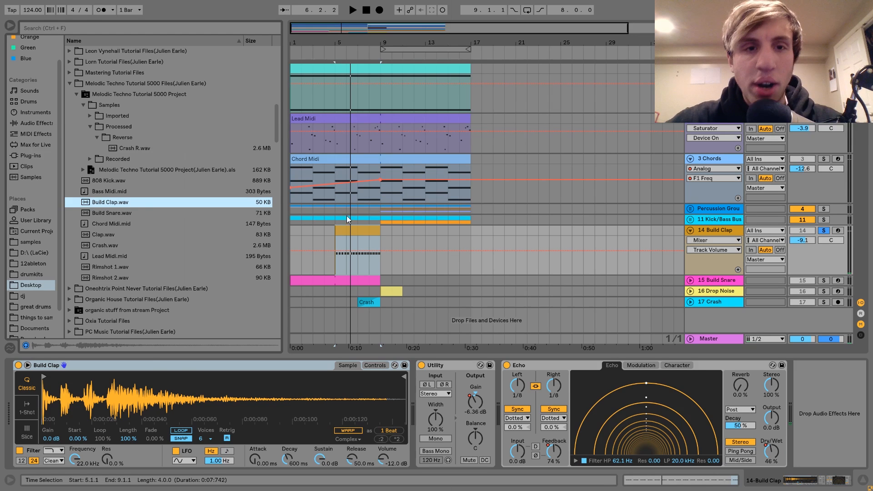
double_click(354, 231)
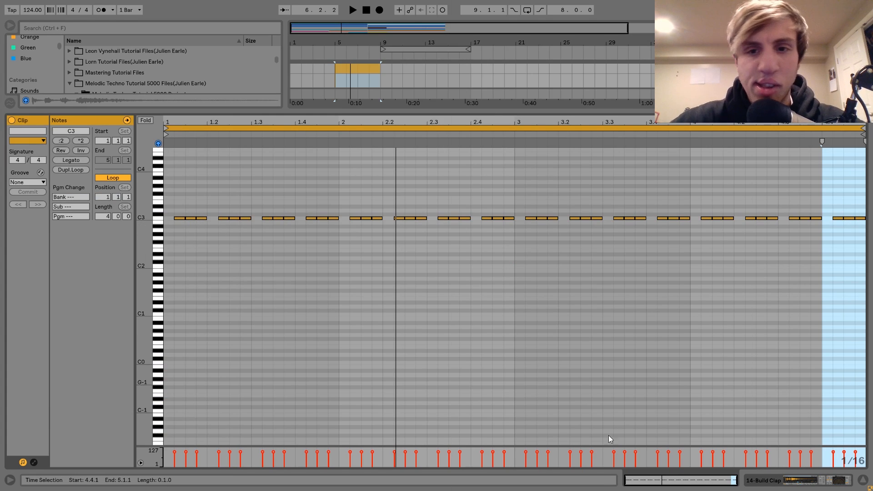
key("shift+Tab")
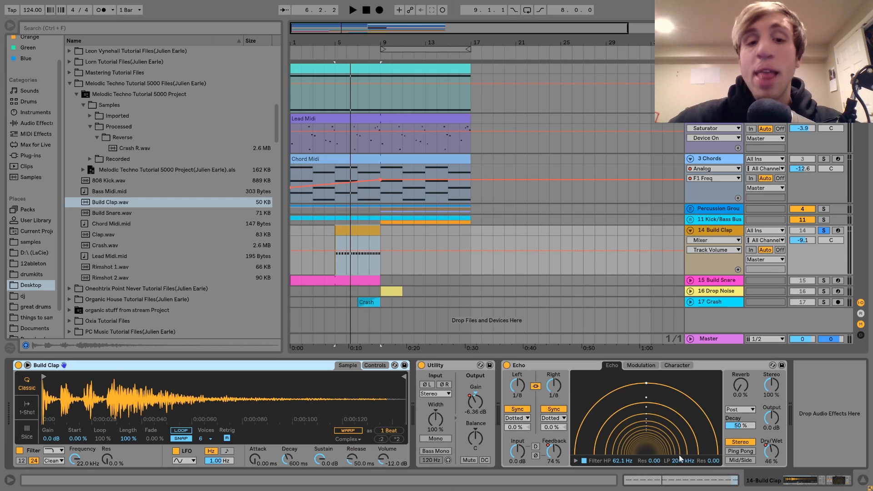
Show the Build Clap's Utility gain automation, then its track volume lane
left_click(476, 402)
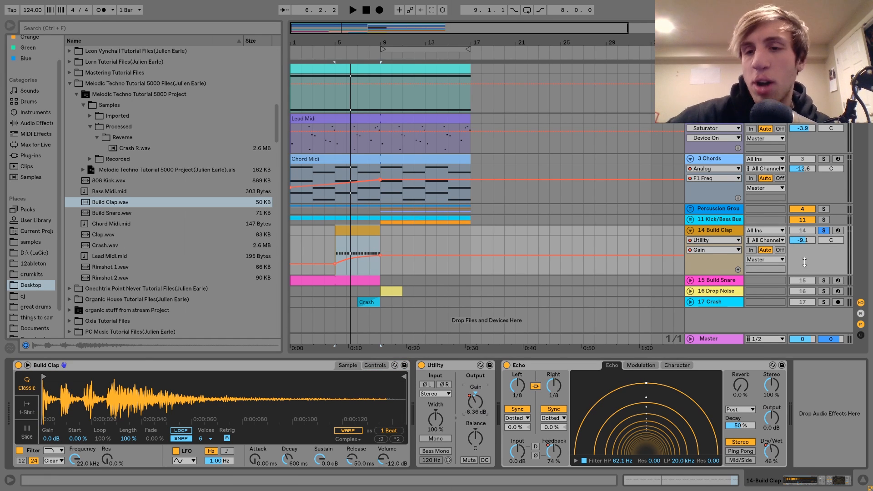
left_click(803, 241)
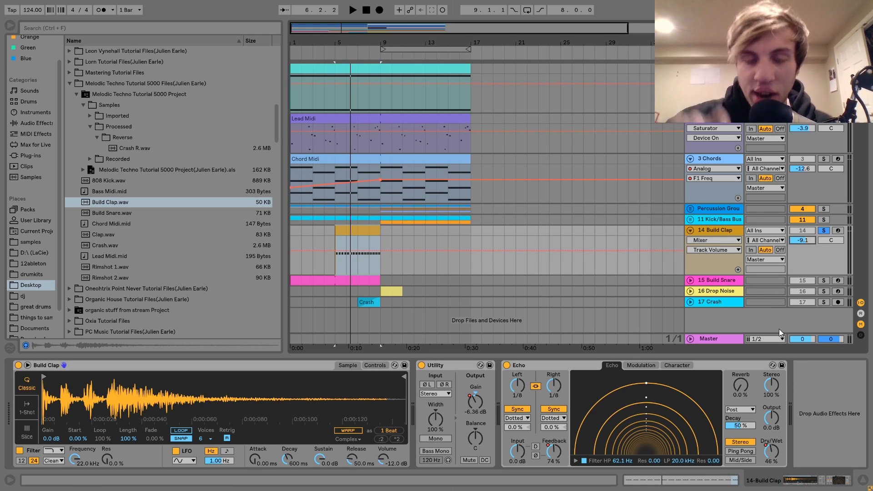
Bring the Build Clap's Utility gain automation back into view and play the clap build up to bar 9
left_click(471, 403)
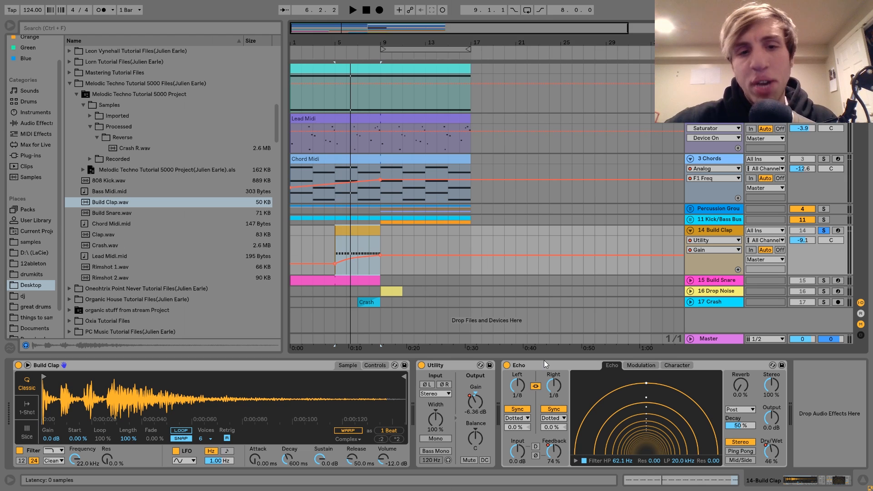
key("space")
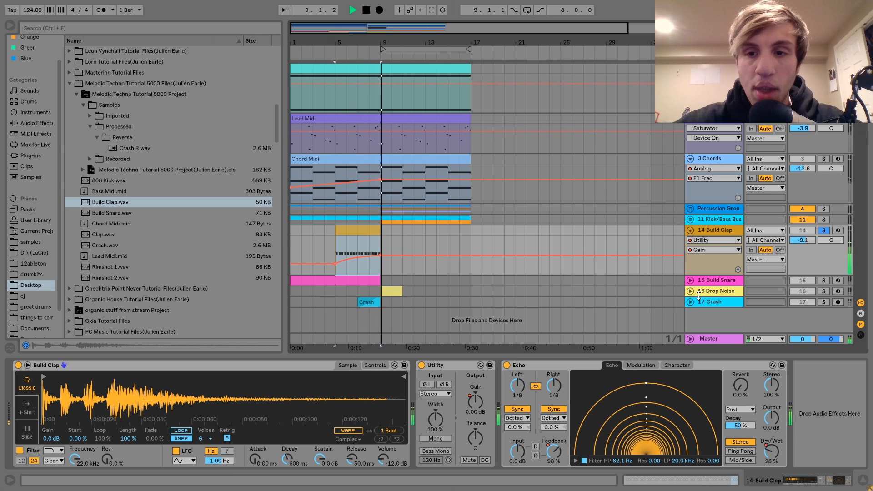
key("space")
Unfold and solo the 15 Build Snare track, and play its clip from bar 1 and again from bar 4
left_click(690, 281)
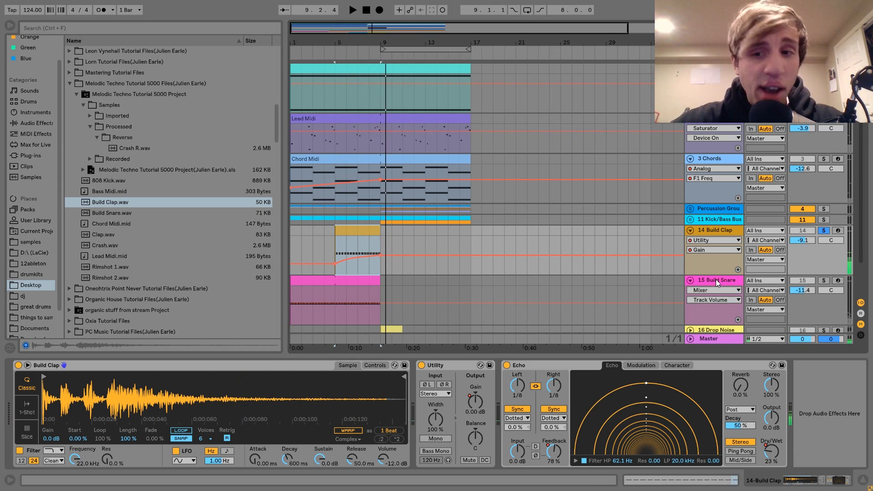
left_click(716, 279)
left_click(823, 280)
left_click(350, 278)
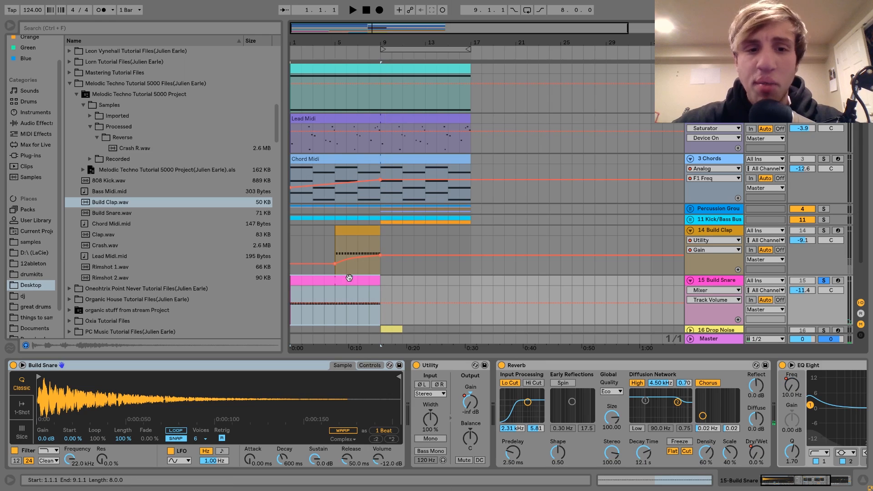
key("space")
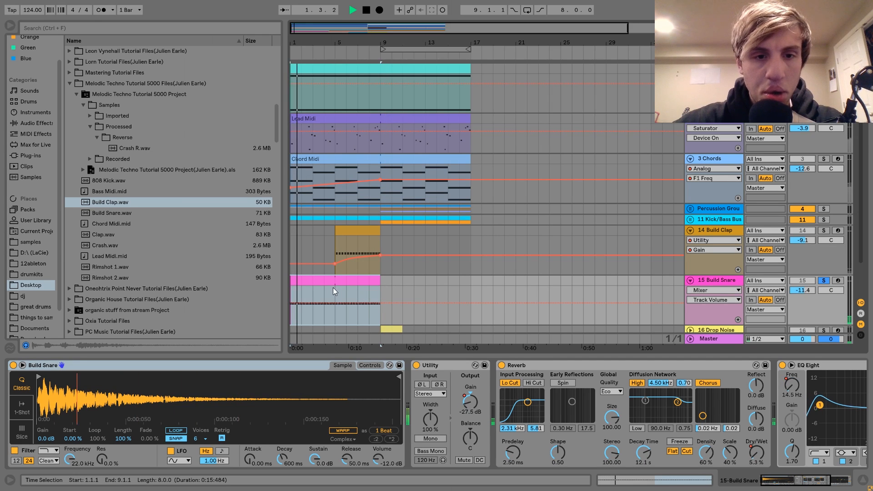
left_click(320, 293)
key("space")
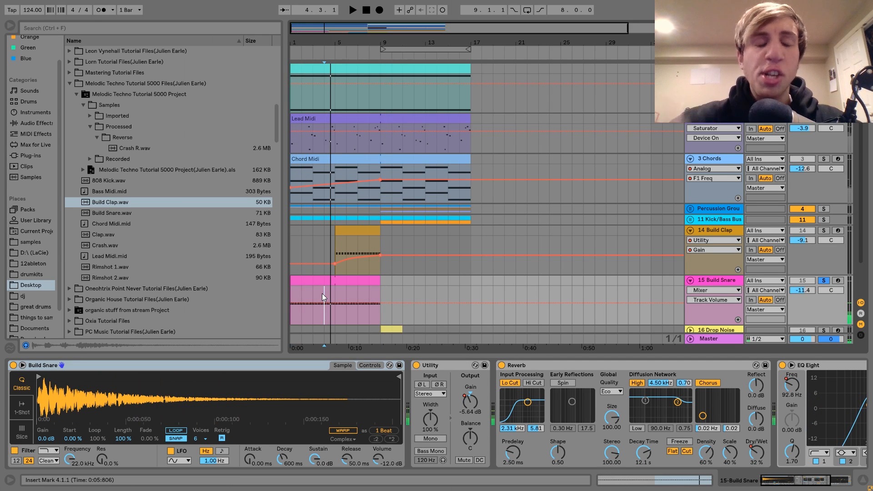
Locate the Build Snare.wav sample, open the Build Snare clip, and return to the track's devices
left_click(104, 212)
double_click(341, 279)
left_click(783, 482)
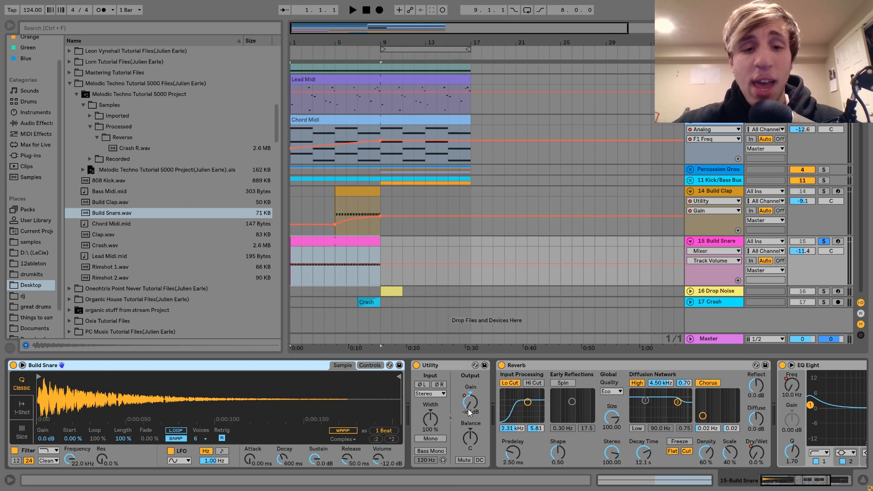
Show the Build Snare's Utility gain automation and look through the rest of its device chain
scroll(468, 408, "right", 5)
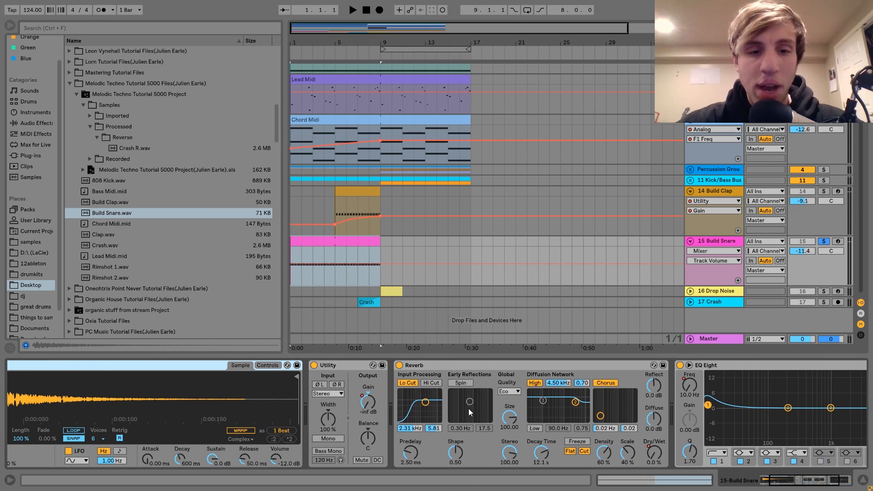
left_click(366, 403)
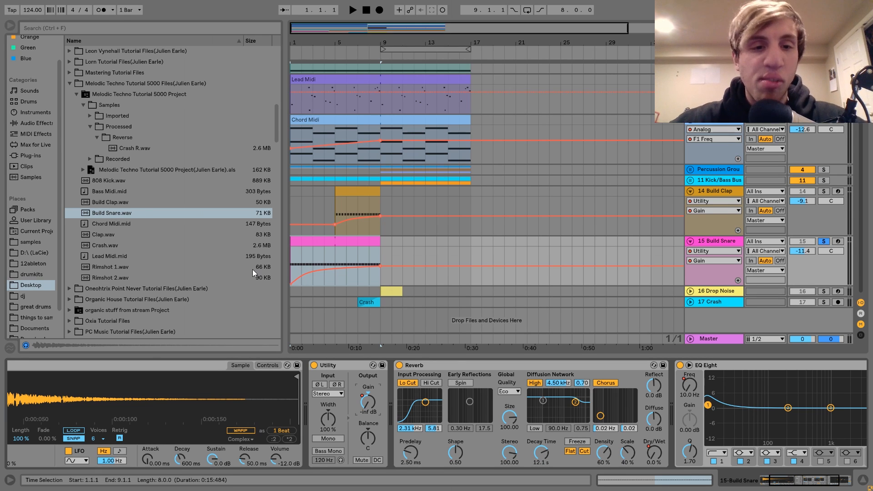
scroll(364, 291, "right", 3)
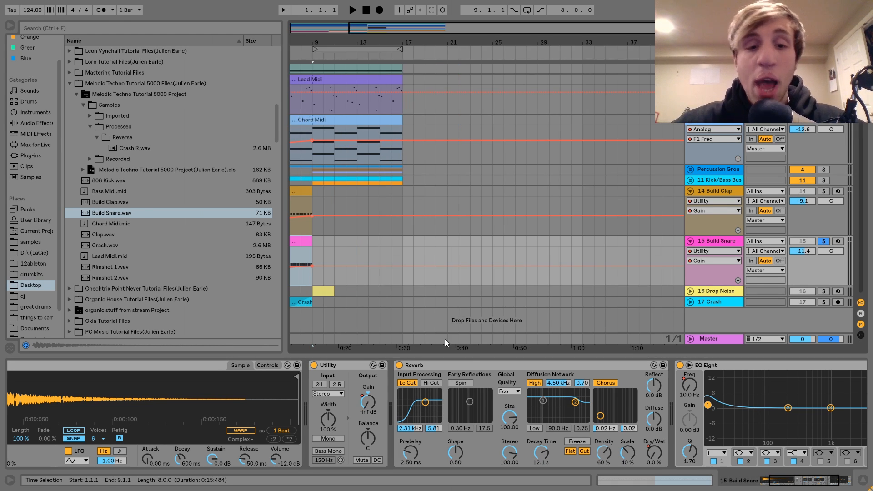
scroll(483, 378, "right", 5)
scroll(370, 249, "left", 3)
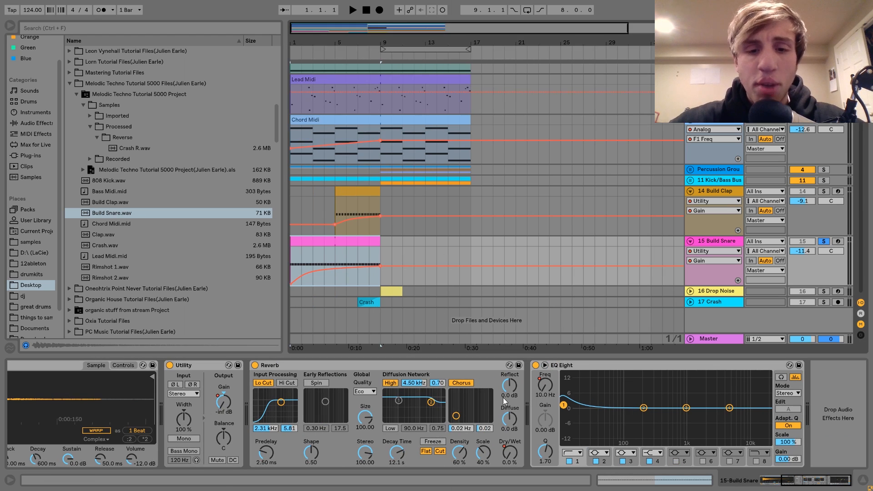
Show the Build Snare's Reverb Dry/Wet automation and play the track from bar 4 and from bar 8
left_click(514, 450)
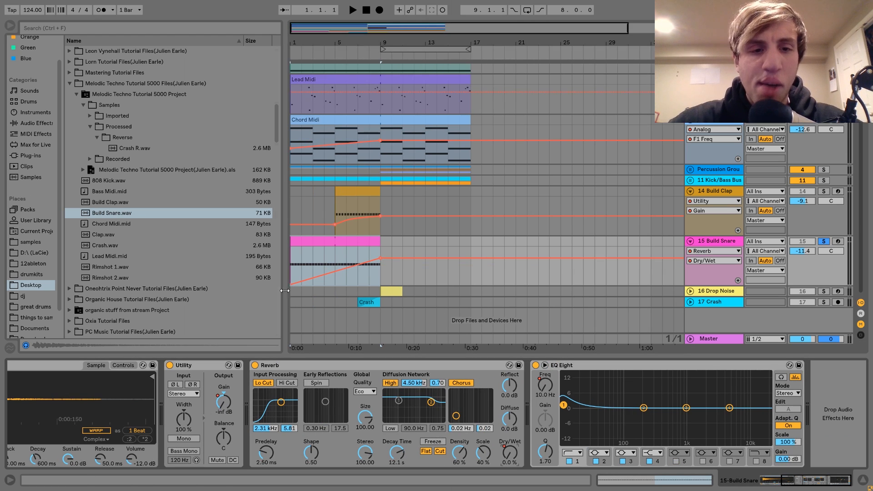
left_click(331, 258)
key("space")
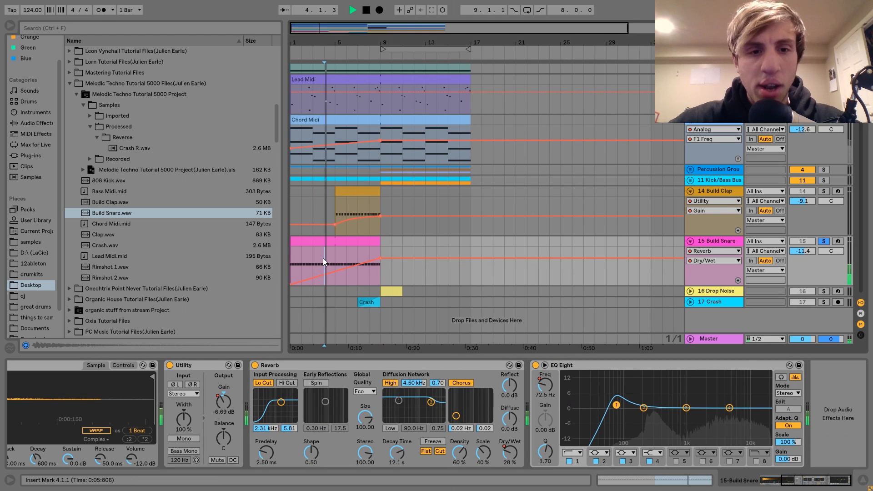
key("space")
left_click(371, 279)
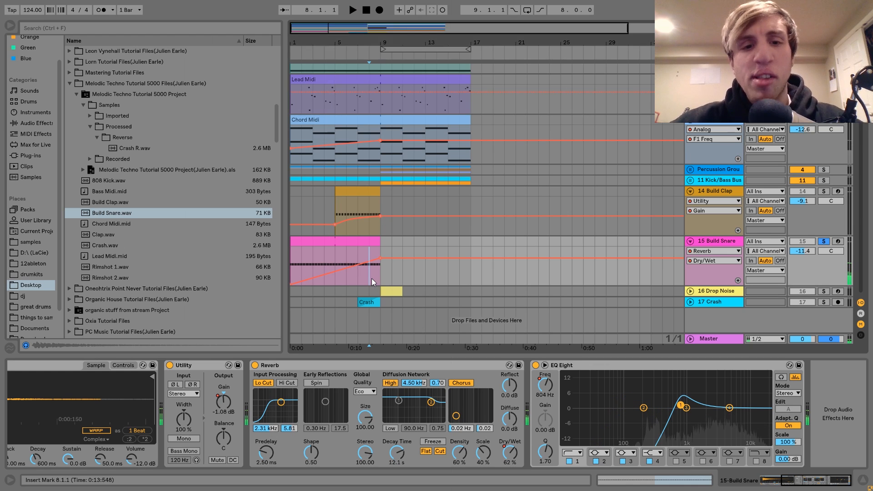
key("space")
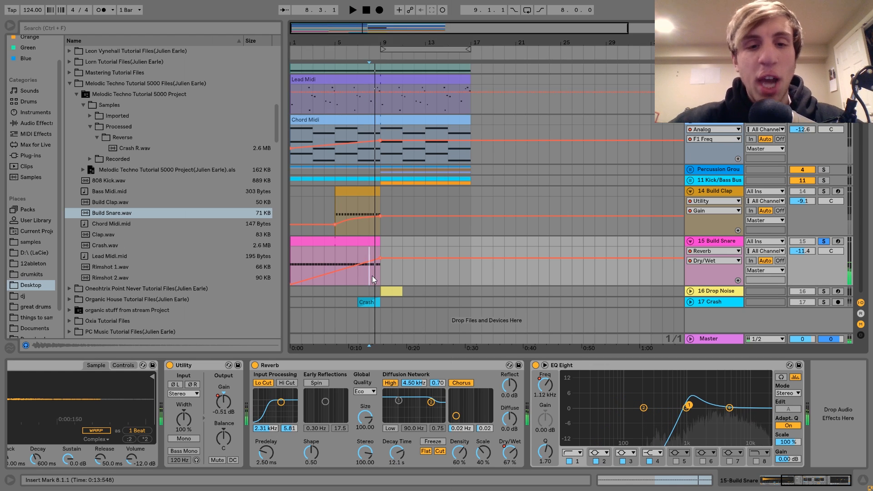
Show the Build Snare's EQ Eight 1 Frequency A automation and play the track from bar 3 and from bar 8
left_click(546, 385)
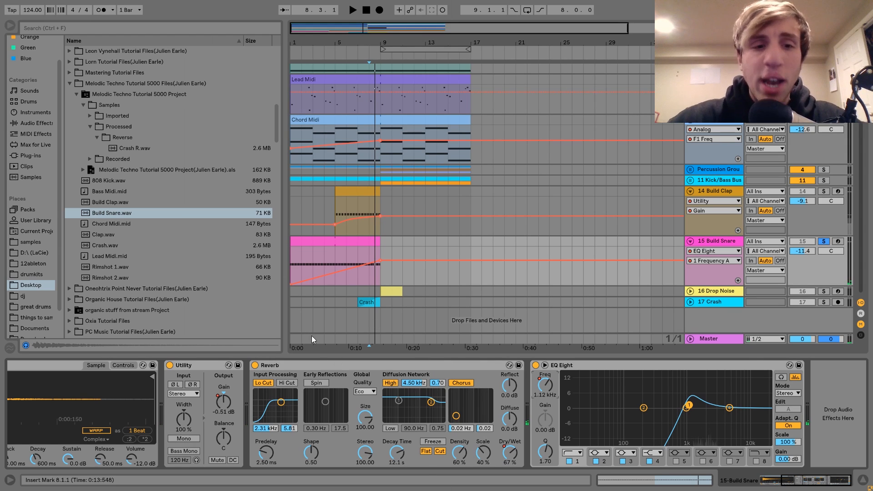
left_click(308, 252)
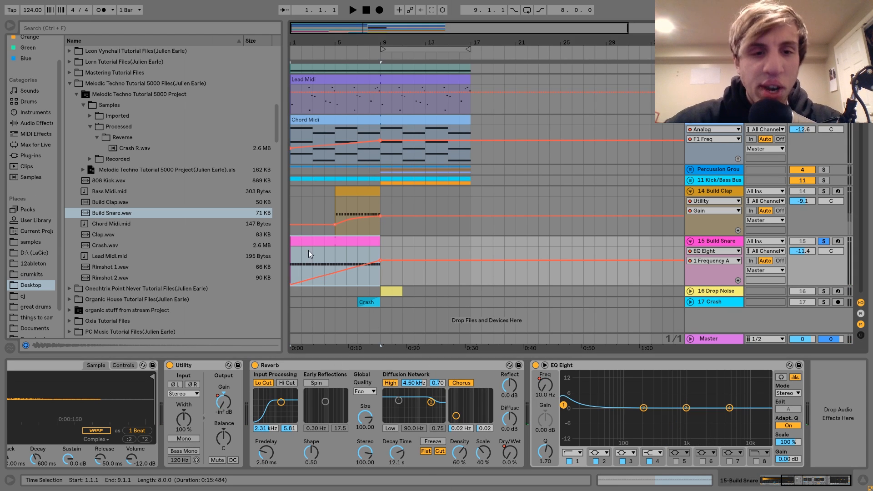
key("space")
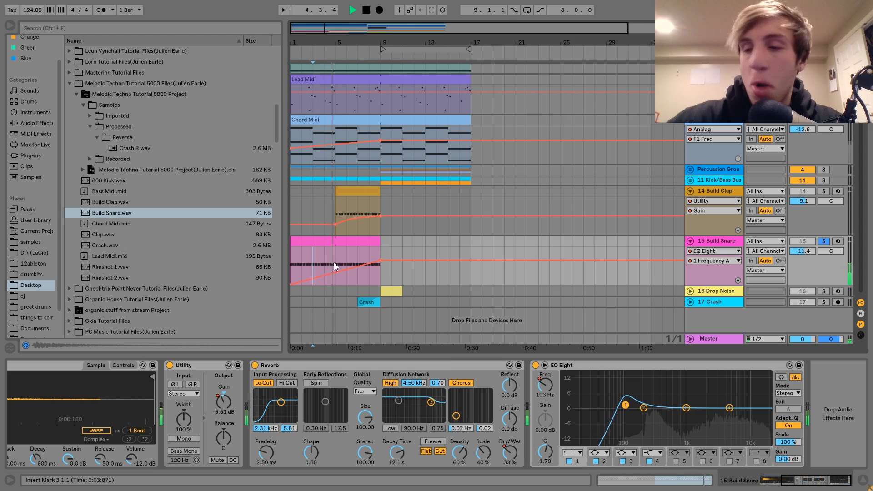
key("space")
left_click(367, 282)
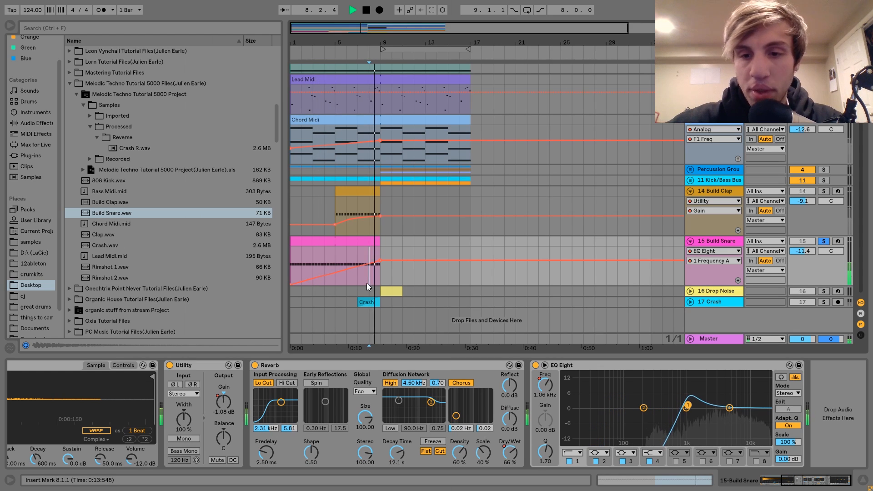
key("space")
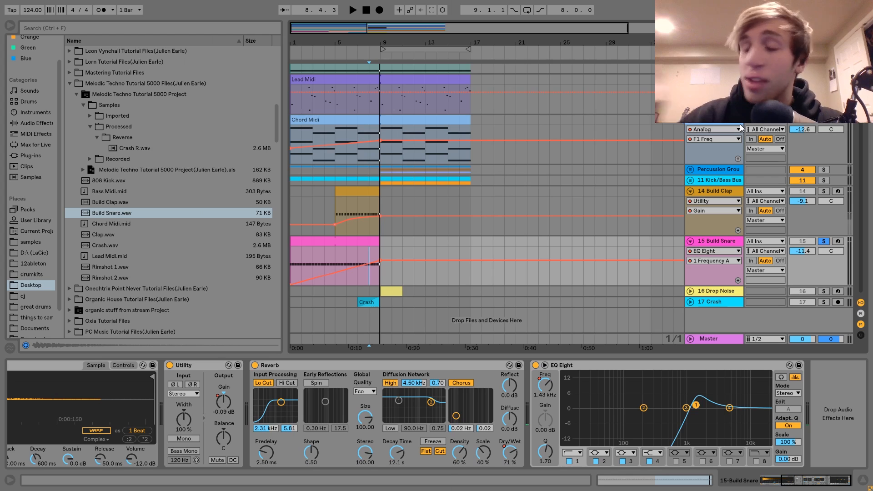
Unfold and solo the 16 Drop Noise track, play its clip from bar 9, and bring its Operator into view
left_click(717, 294)
left_click(690, 291)
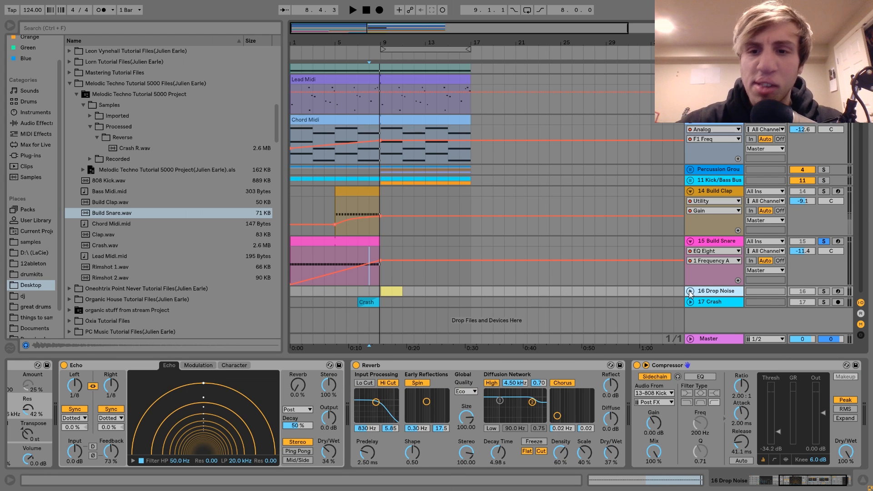
left_click(824, 291)
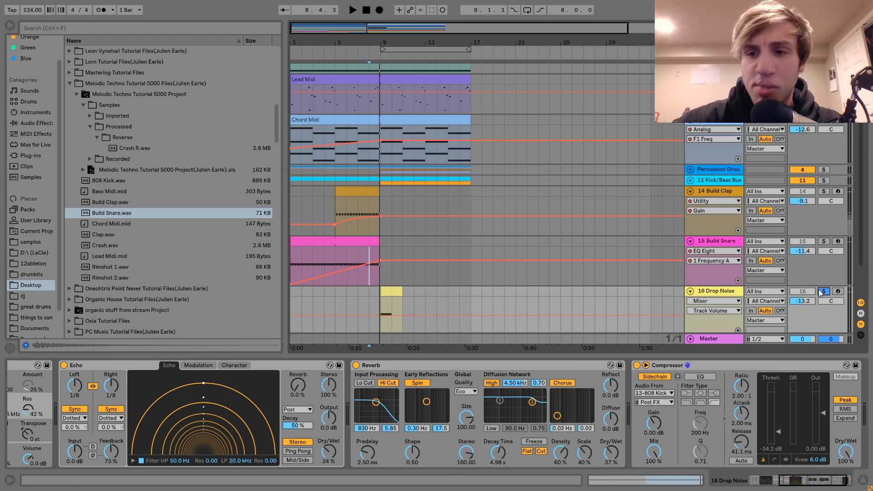
left_click(392, 291)
key("space")
scroll(264, 388, "up", 5)
key("space")
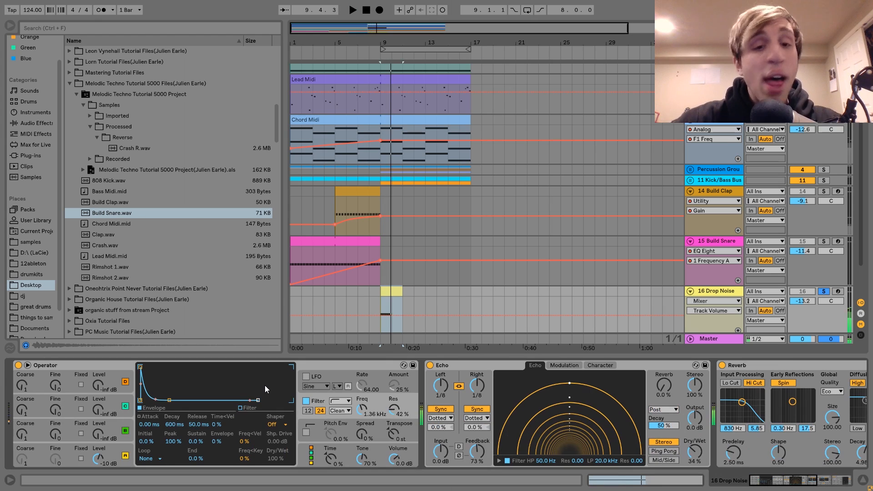
Examine the Drop Noise's Operator oscillator A, and its Echo, Reverb and sidechained Compressor settings
left_click(106, 451)
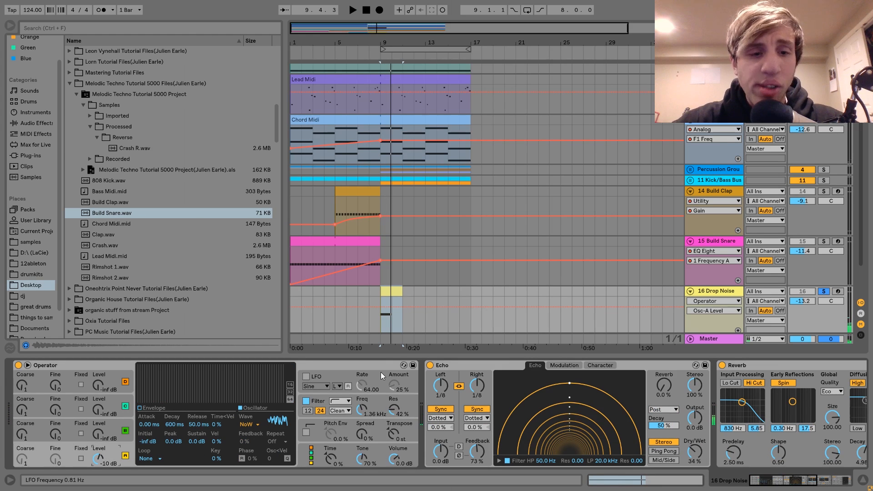
left_click(463, 362)
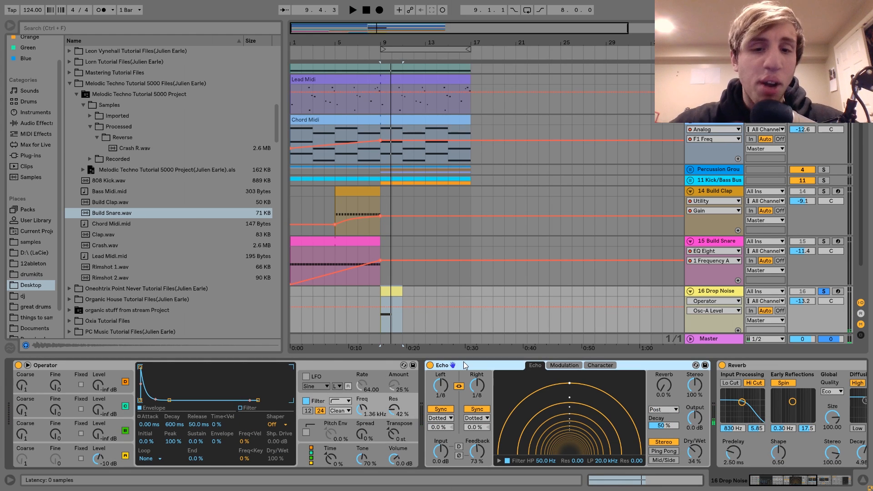
scroll(463, 362, "down", 4)
scroll(463, 361, "down", 2)
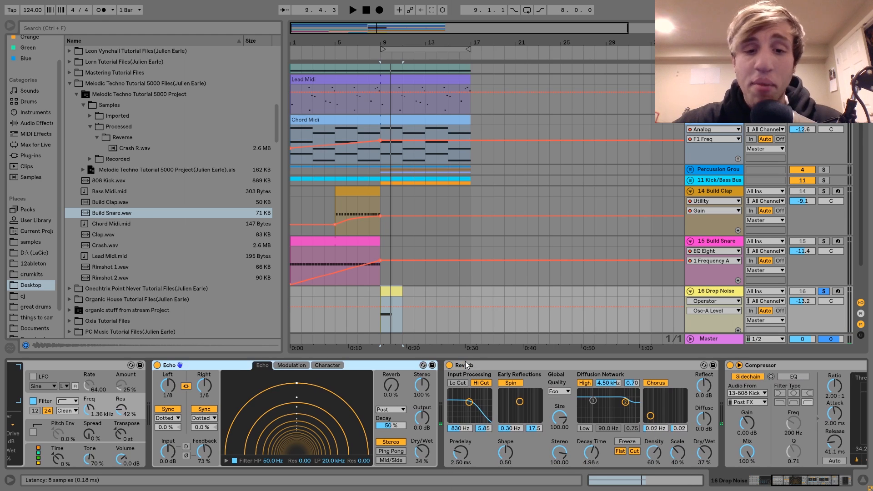
left_click(465, 361)
scroll(466, 361, "down", 3)
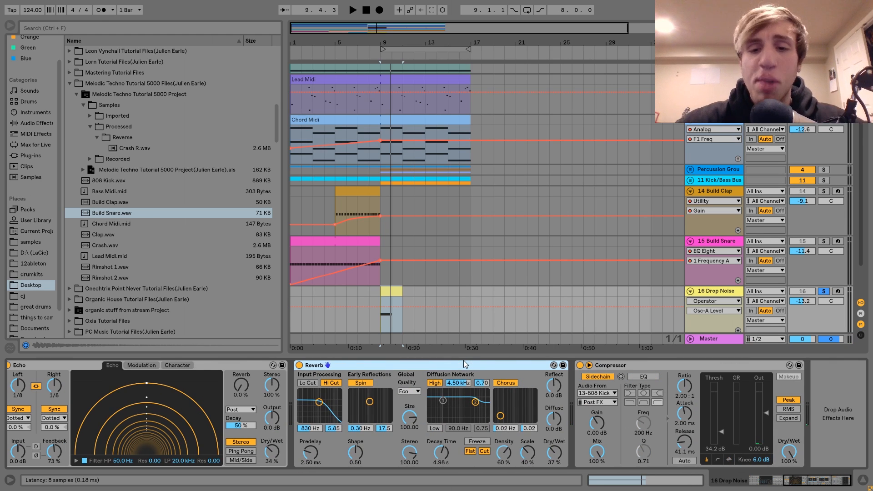
left_click(641, 365)
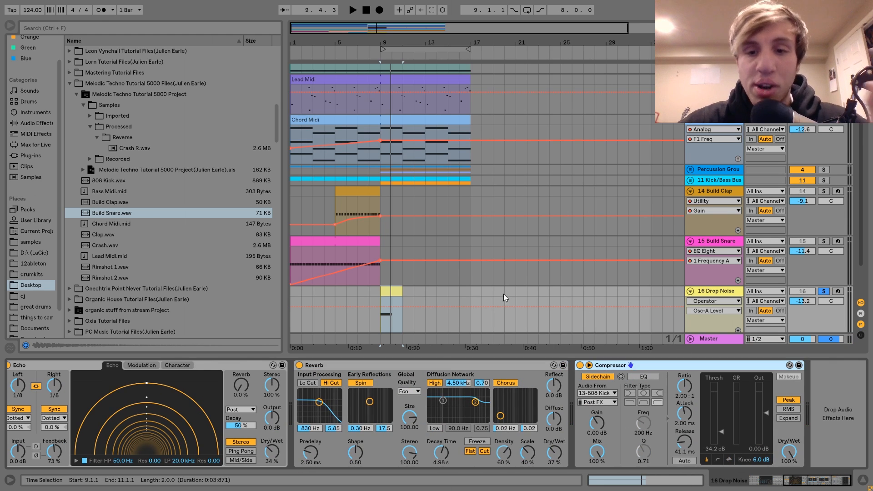
Unfold and solo the 17 Crash track, and play its reversed crash clip from bar 7
scroll(501, 292, "down", 2)
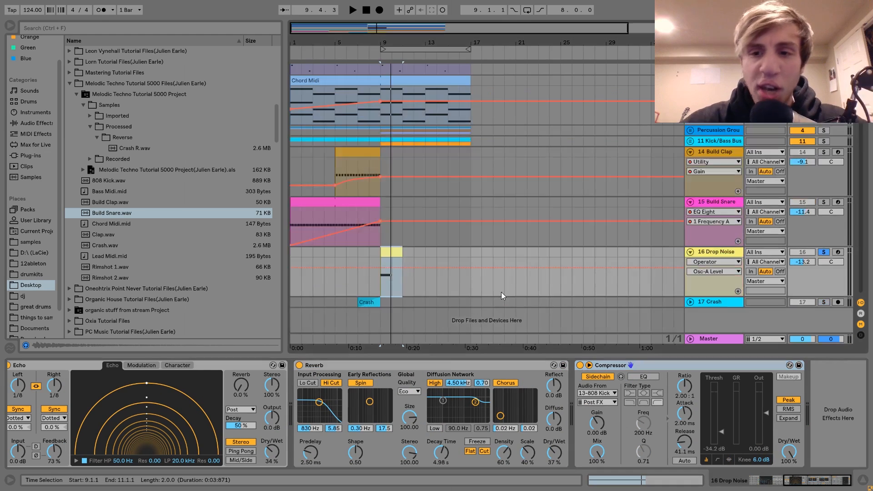
left_click(690, 302)
left_click(708, 302)
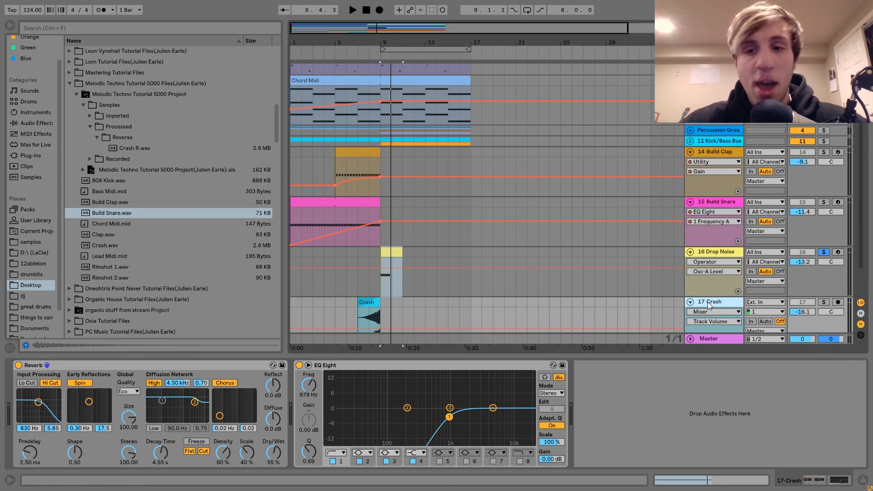
left_click(824, 302)
left_click(366, 302)
key("space")
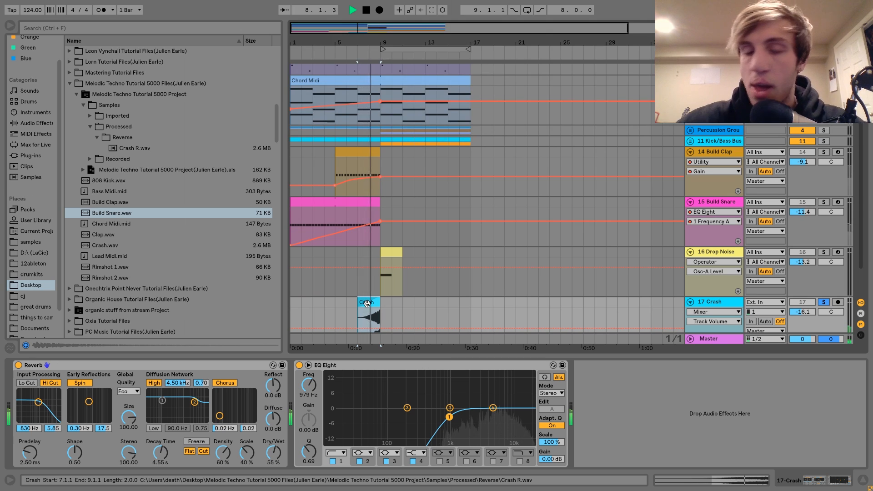
key("space")
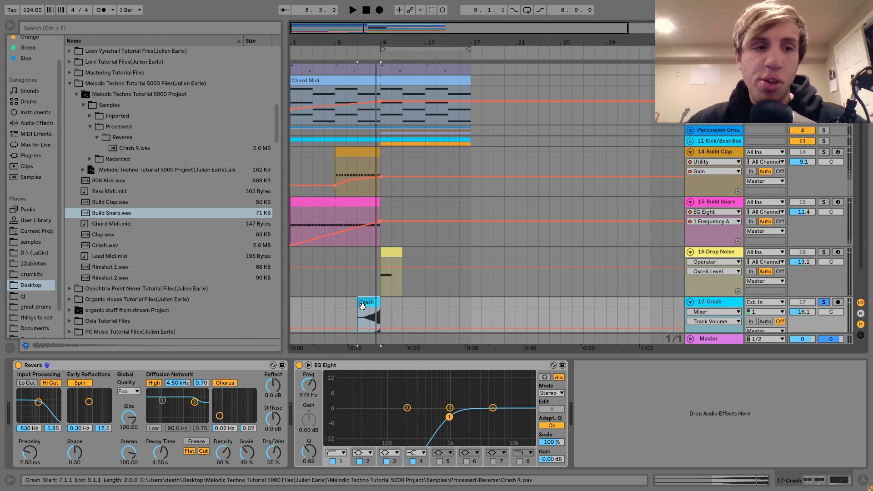
Locate the Crash.wav sample, take the 17 Crash track off solo, and play the full mix from bar 7
left_click(109, 247)
key("space")
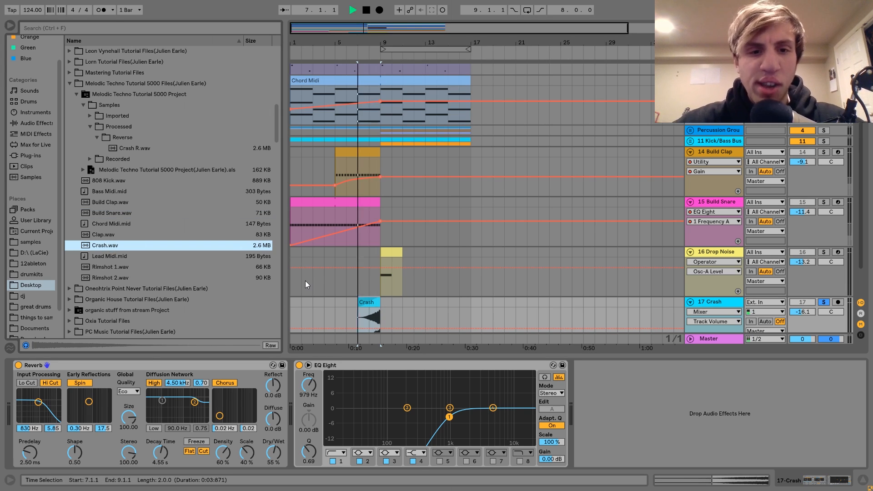
left_click(826, 301)
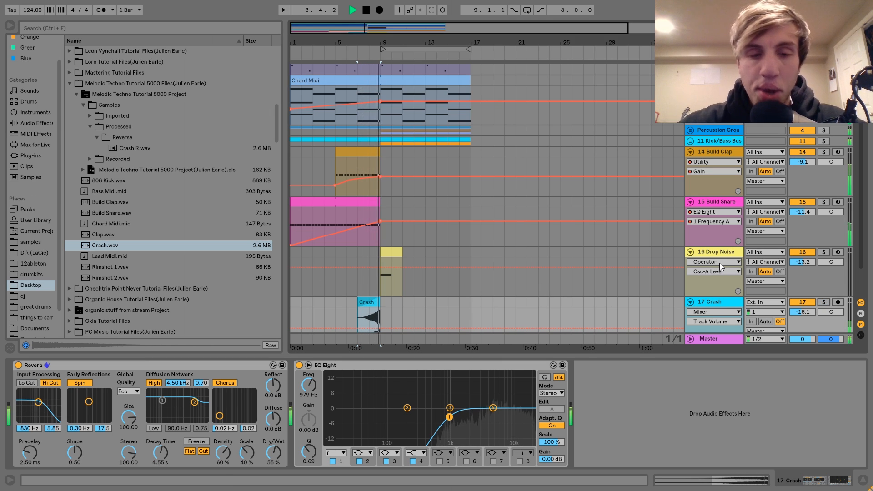
key("space")
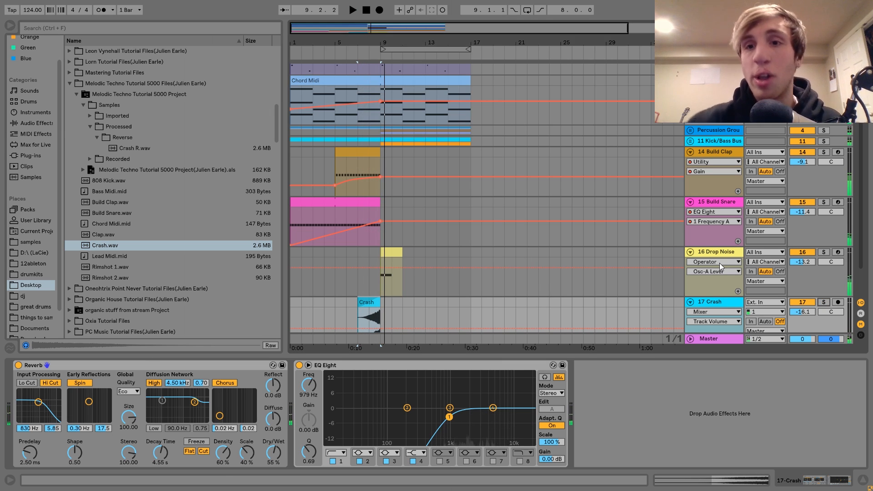
Select all the tracks in the arrangement and fold them together
left_click(707, 252)
key("ctrl+a")
left_click(692, 251)
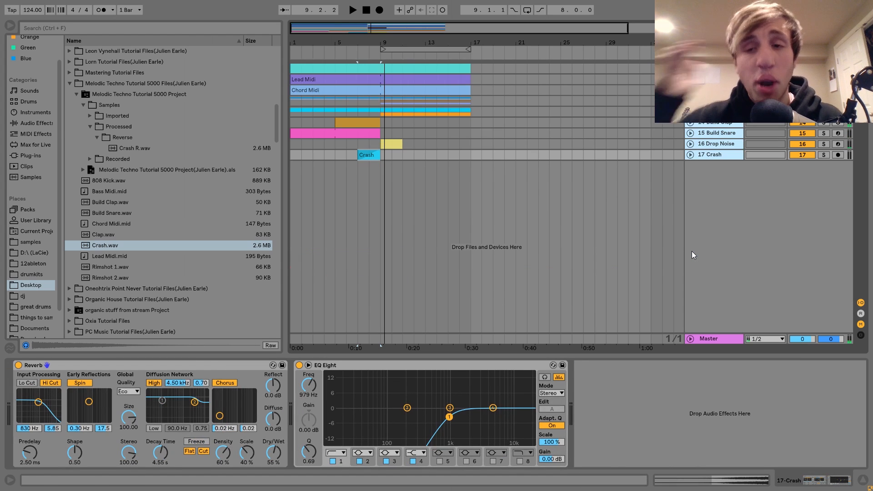